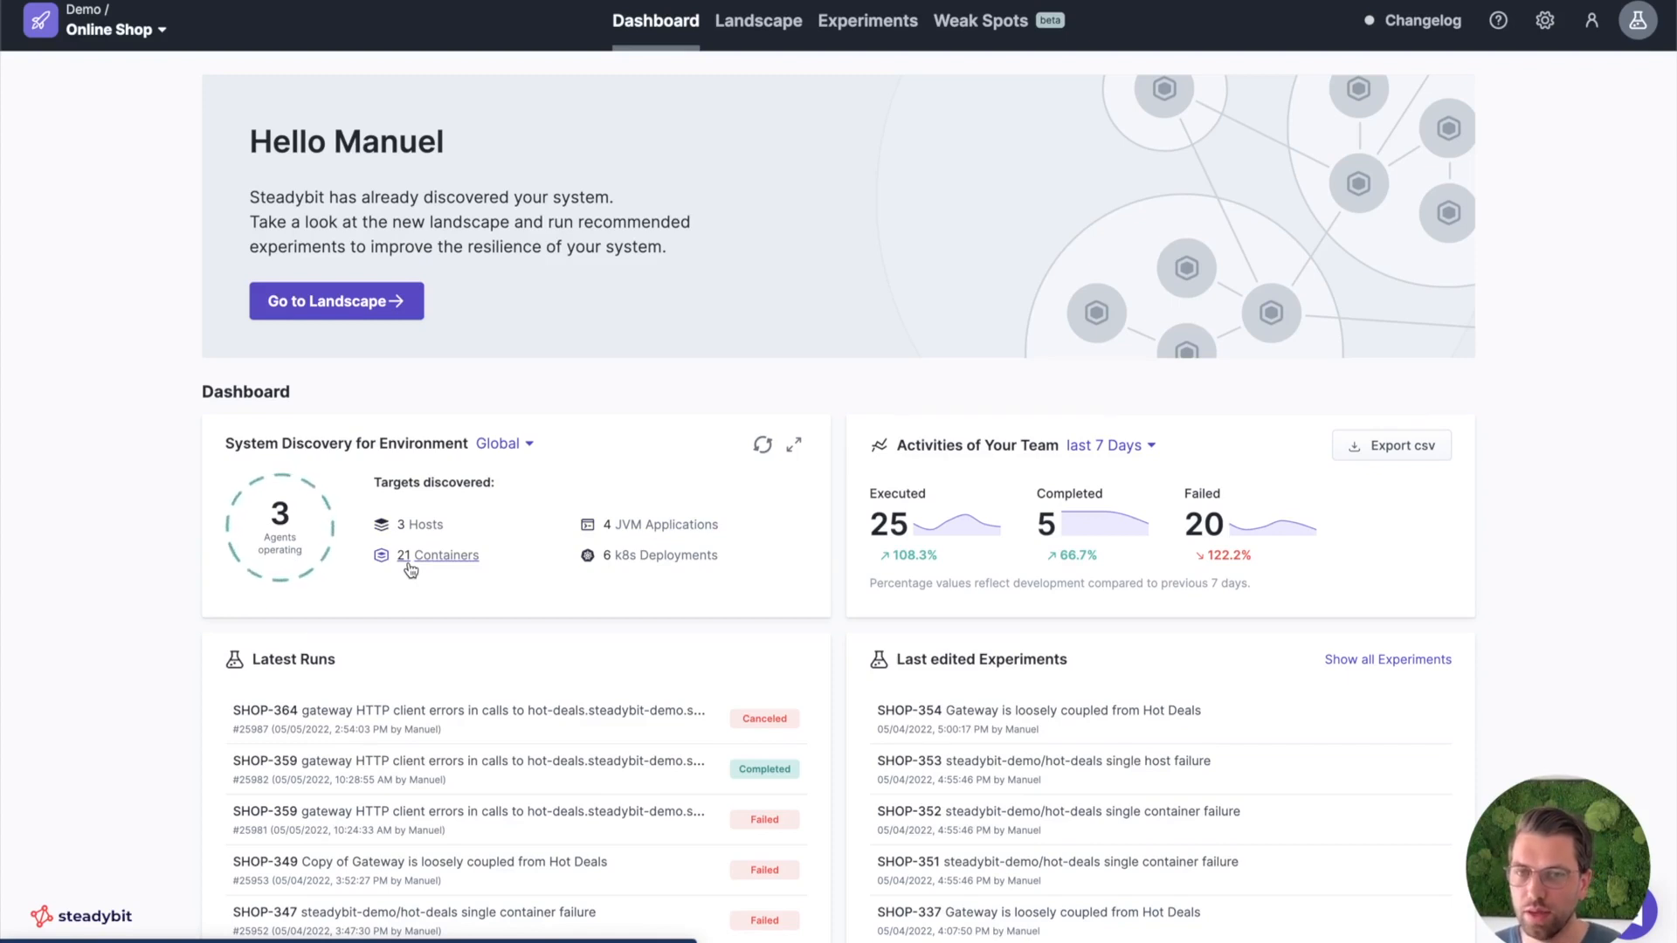
View the discovered JVM applications in the landscape and switch from the table to the map view.
left_click(627, 527)
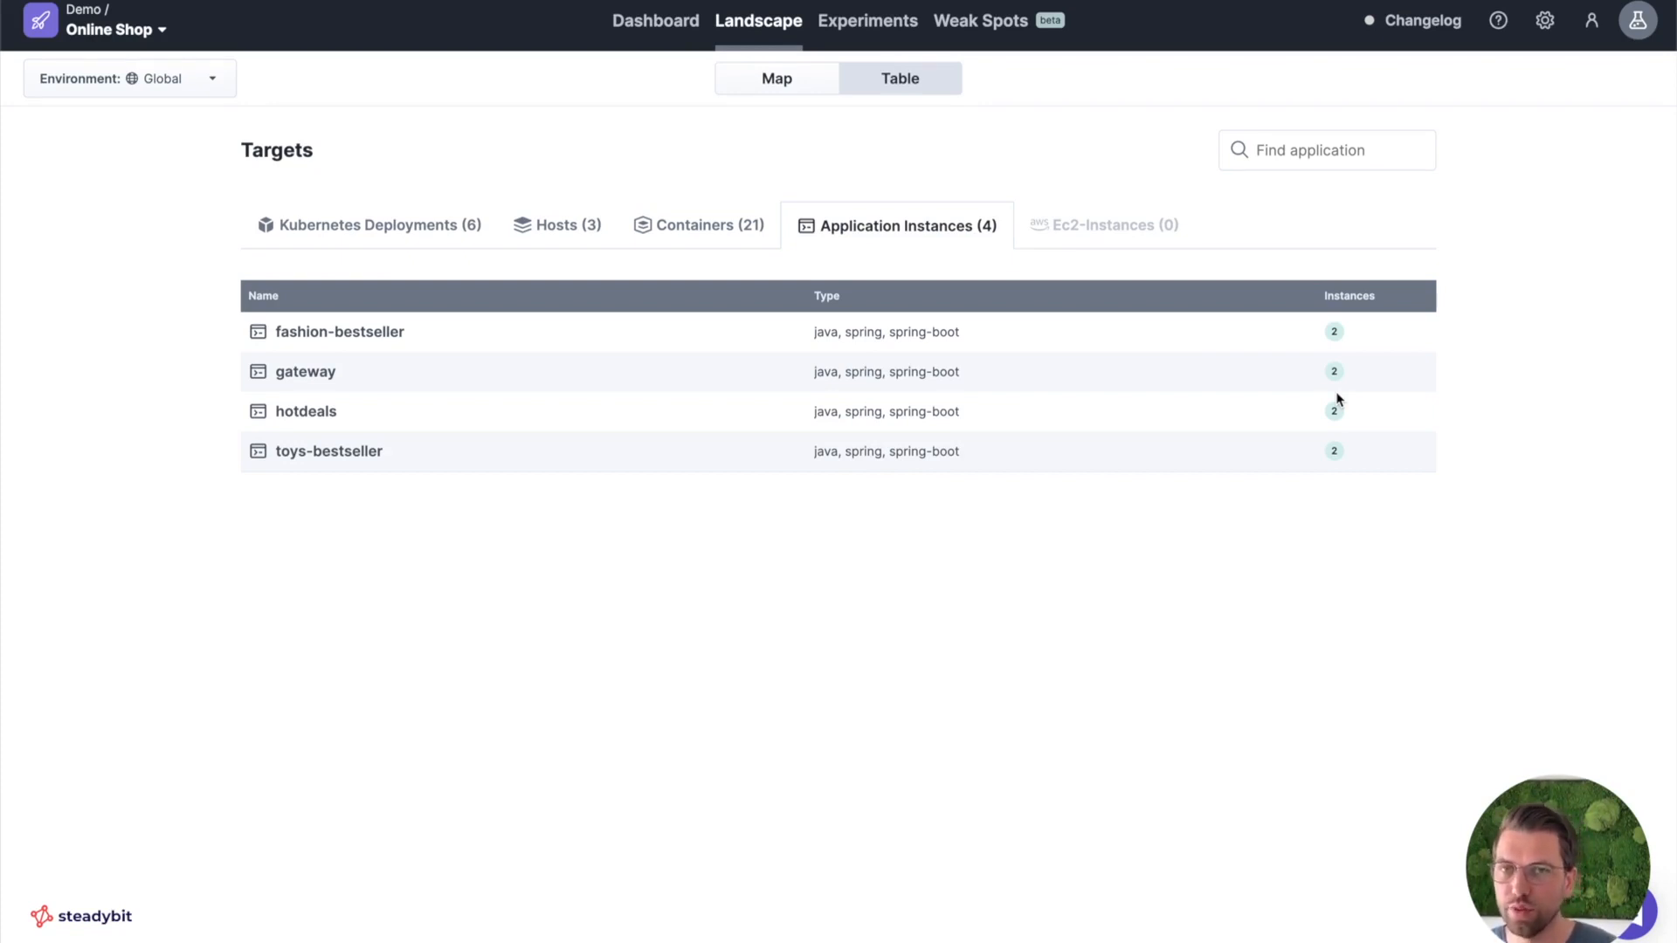
left_click(785, 85)
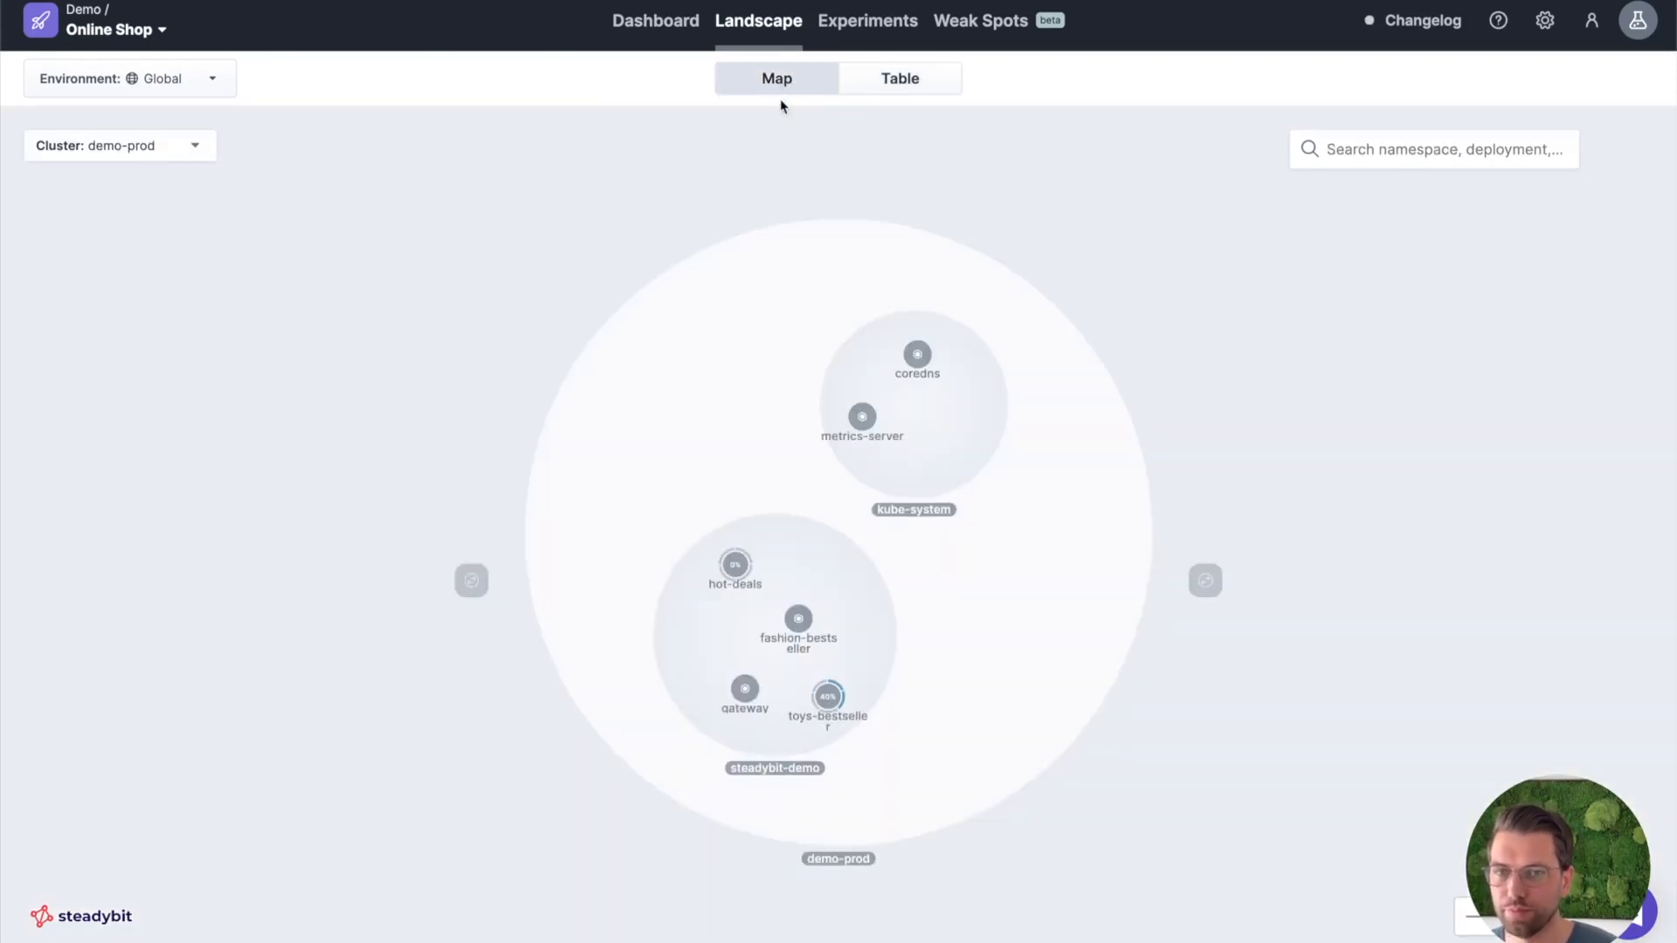
Select the steadybit-demo namespace on the map and examine how gateway-ingress, gateway and the other deployments are connected.
scroll(776, 625, "up", 3)
left_click_drag(761, 690, 757, 506)
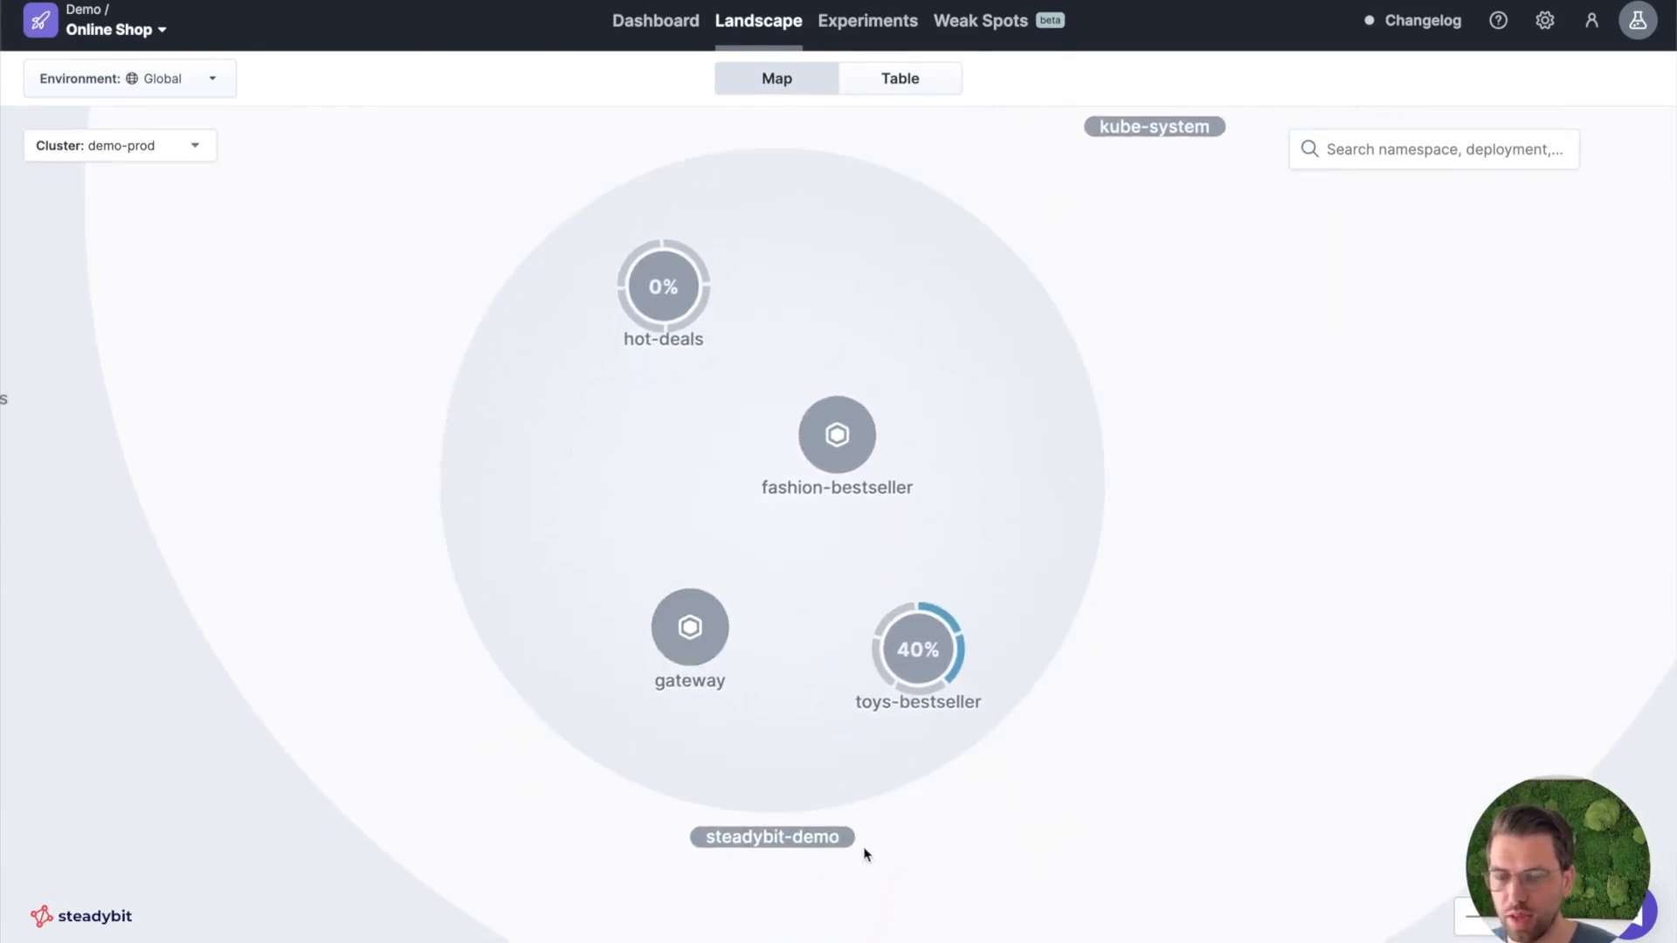
left_click(738, 772)
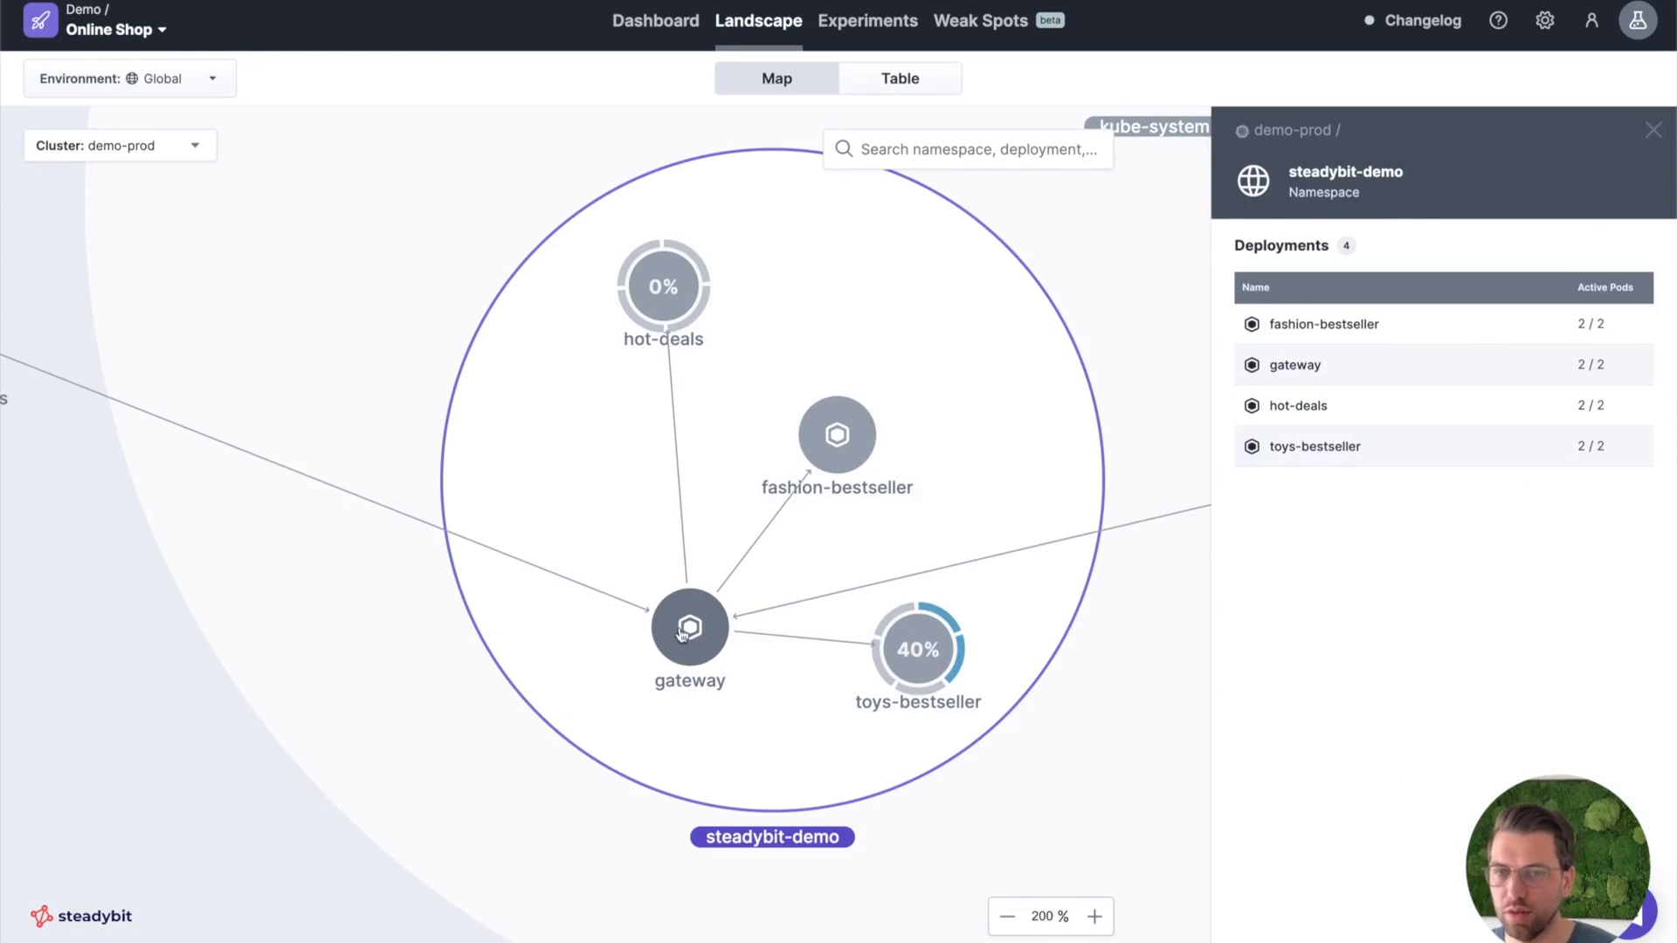
left_click_drag(588, 534, 821, 547)
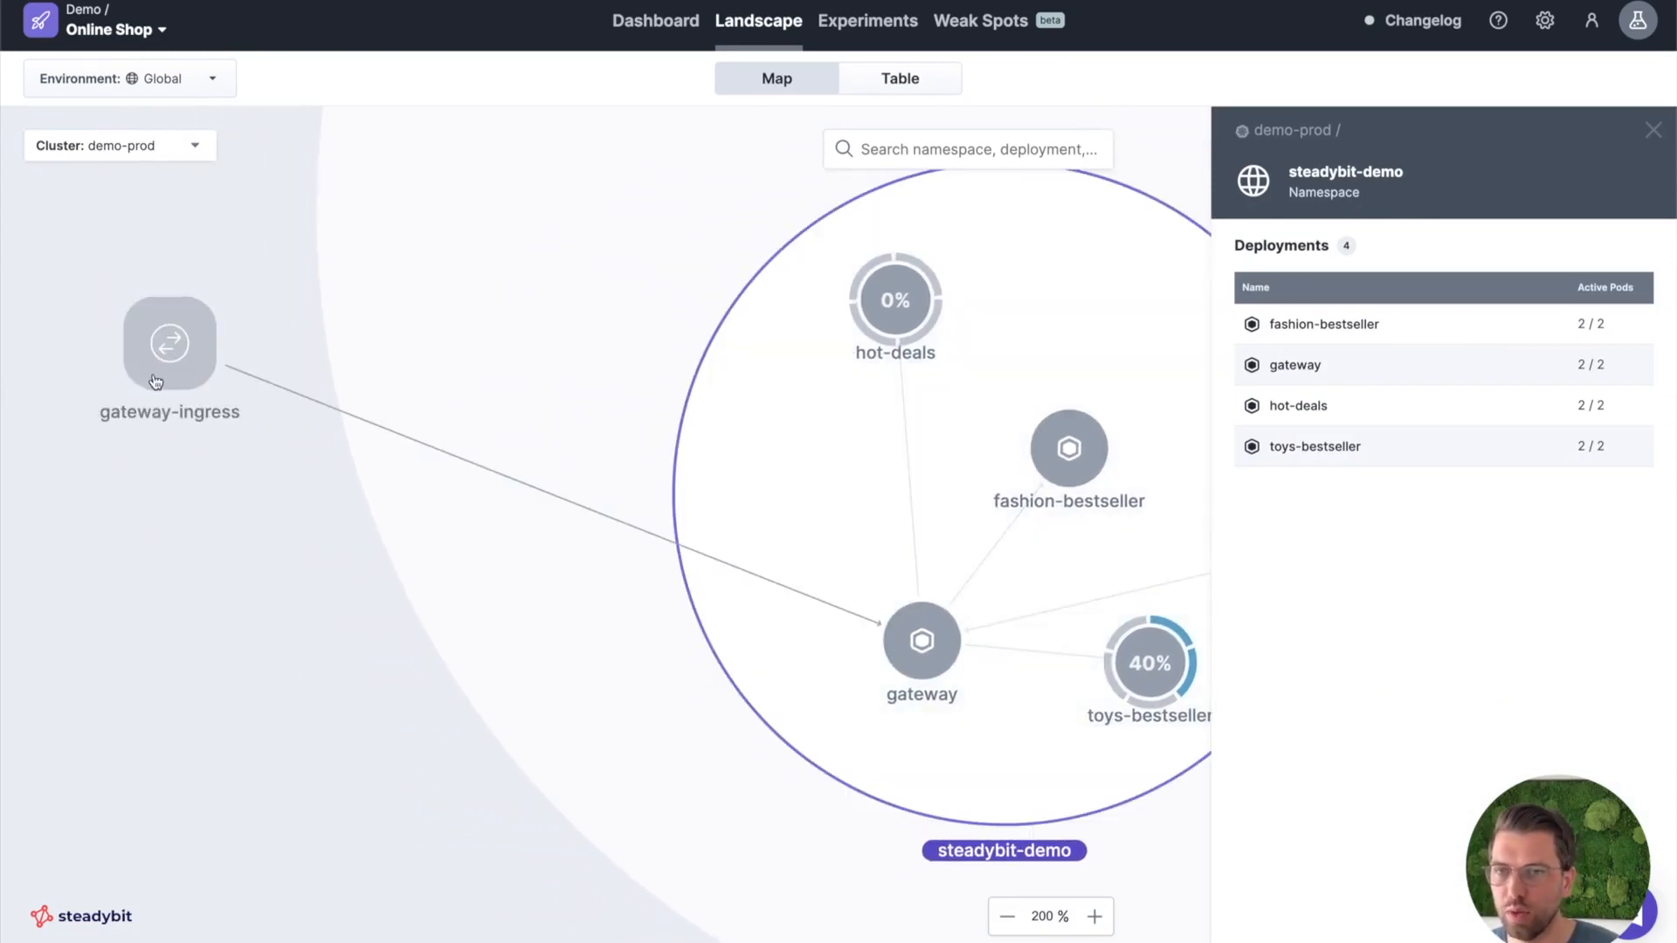
left_click_drag(945, 661, 741, 657)
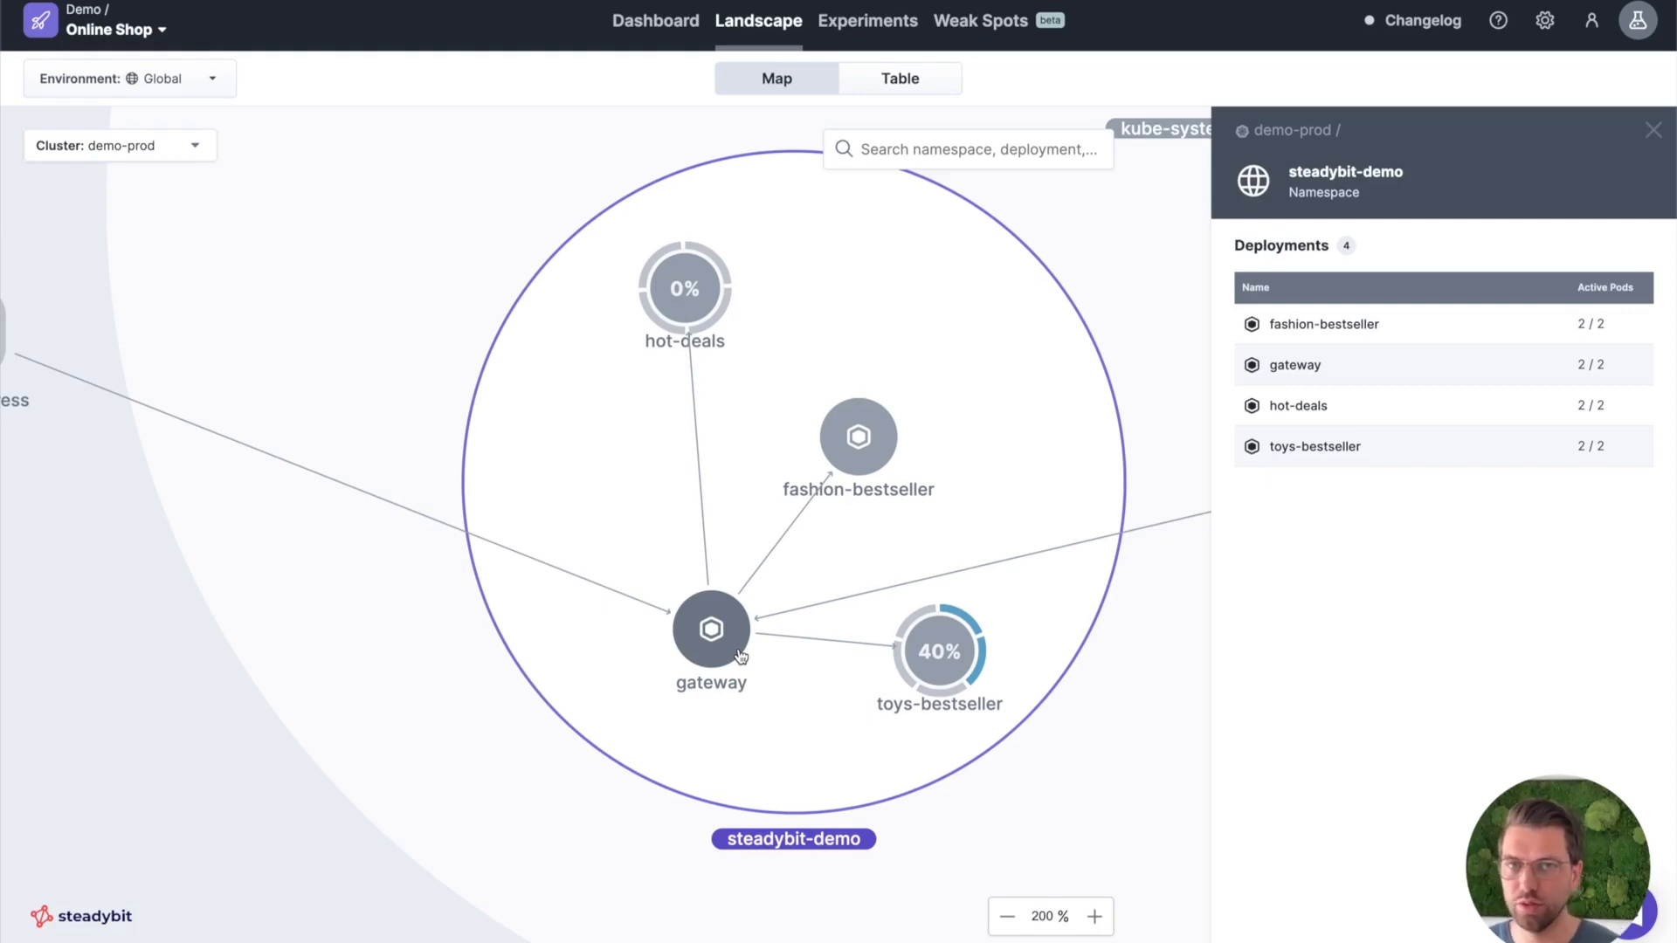
left_click(869, 29)
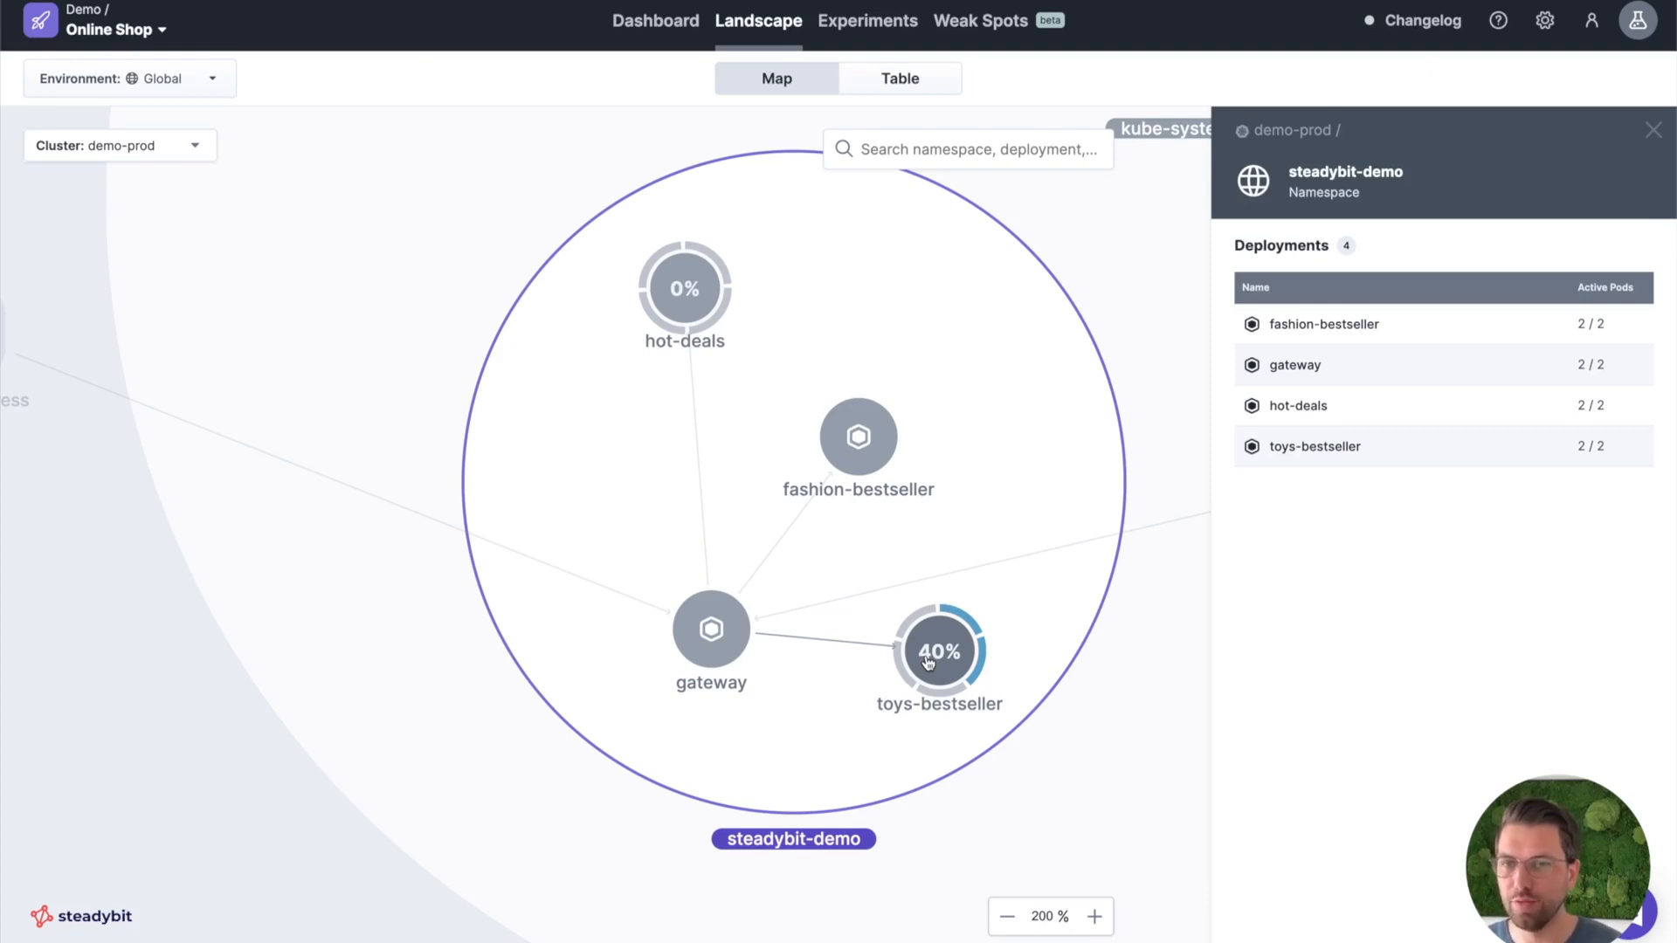
Switch to the terminal and list all files of the gateway project folder in long format with ls -al.
key("super+Tab")
key("super+Tab")
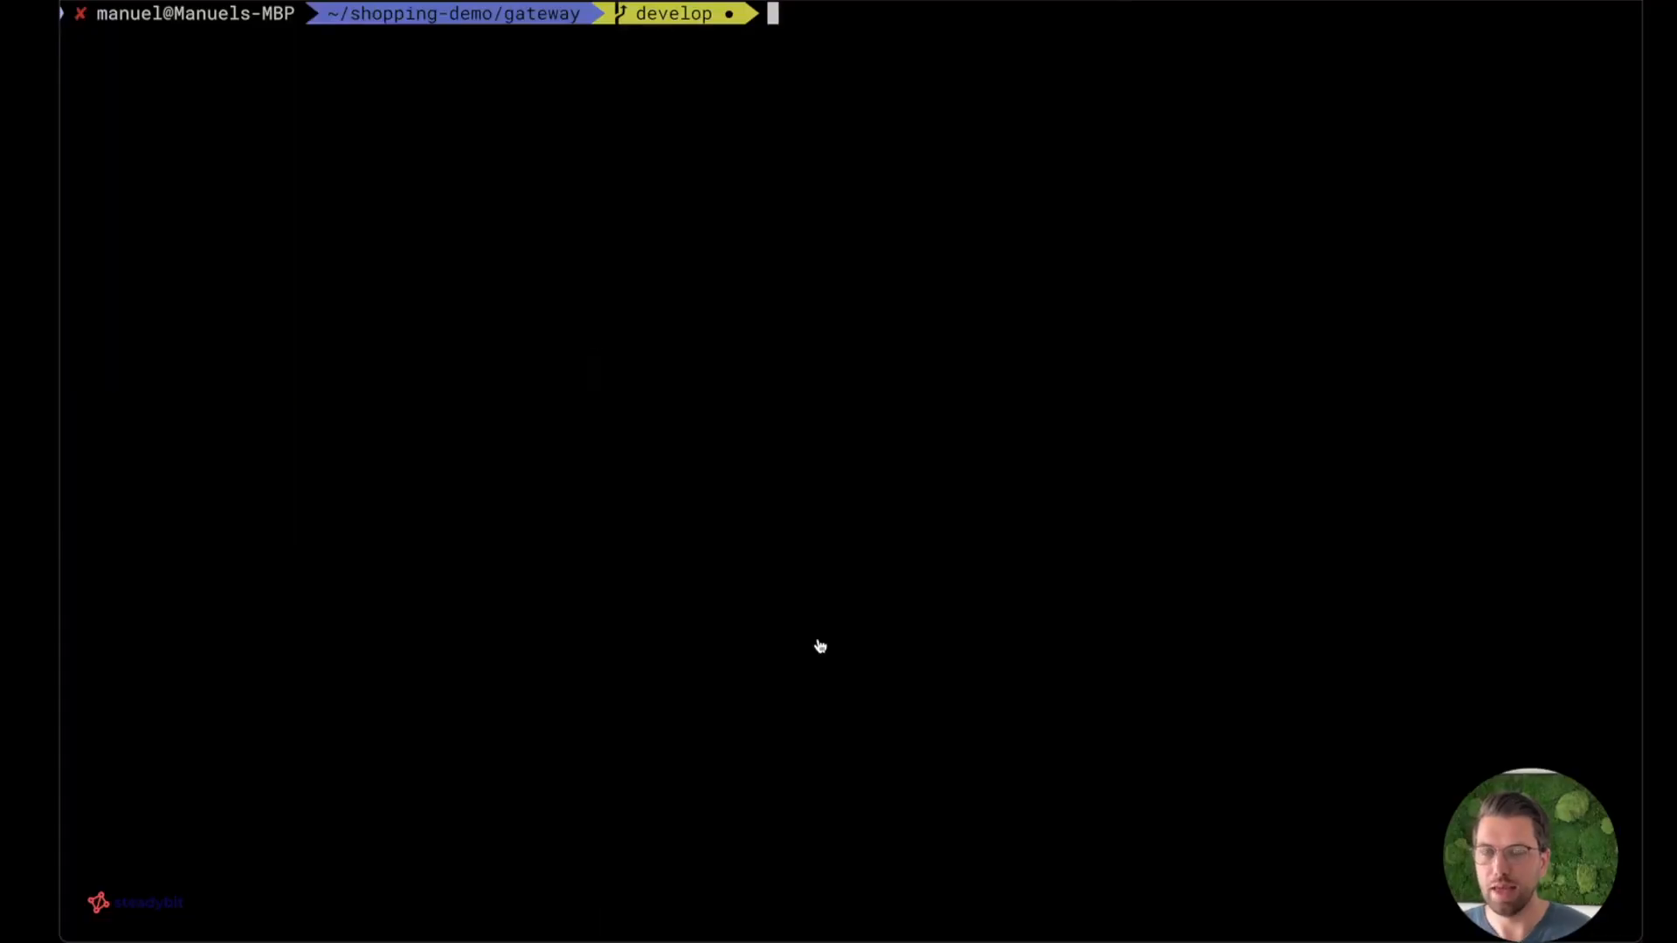
type("ls -al")
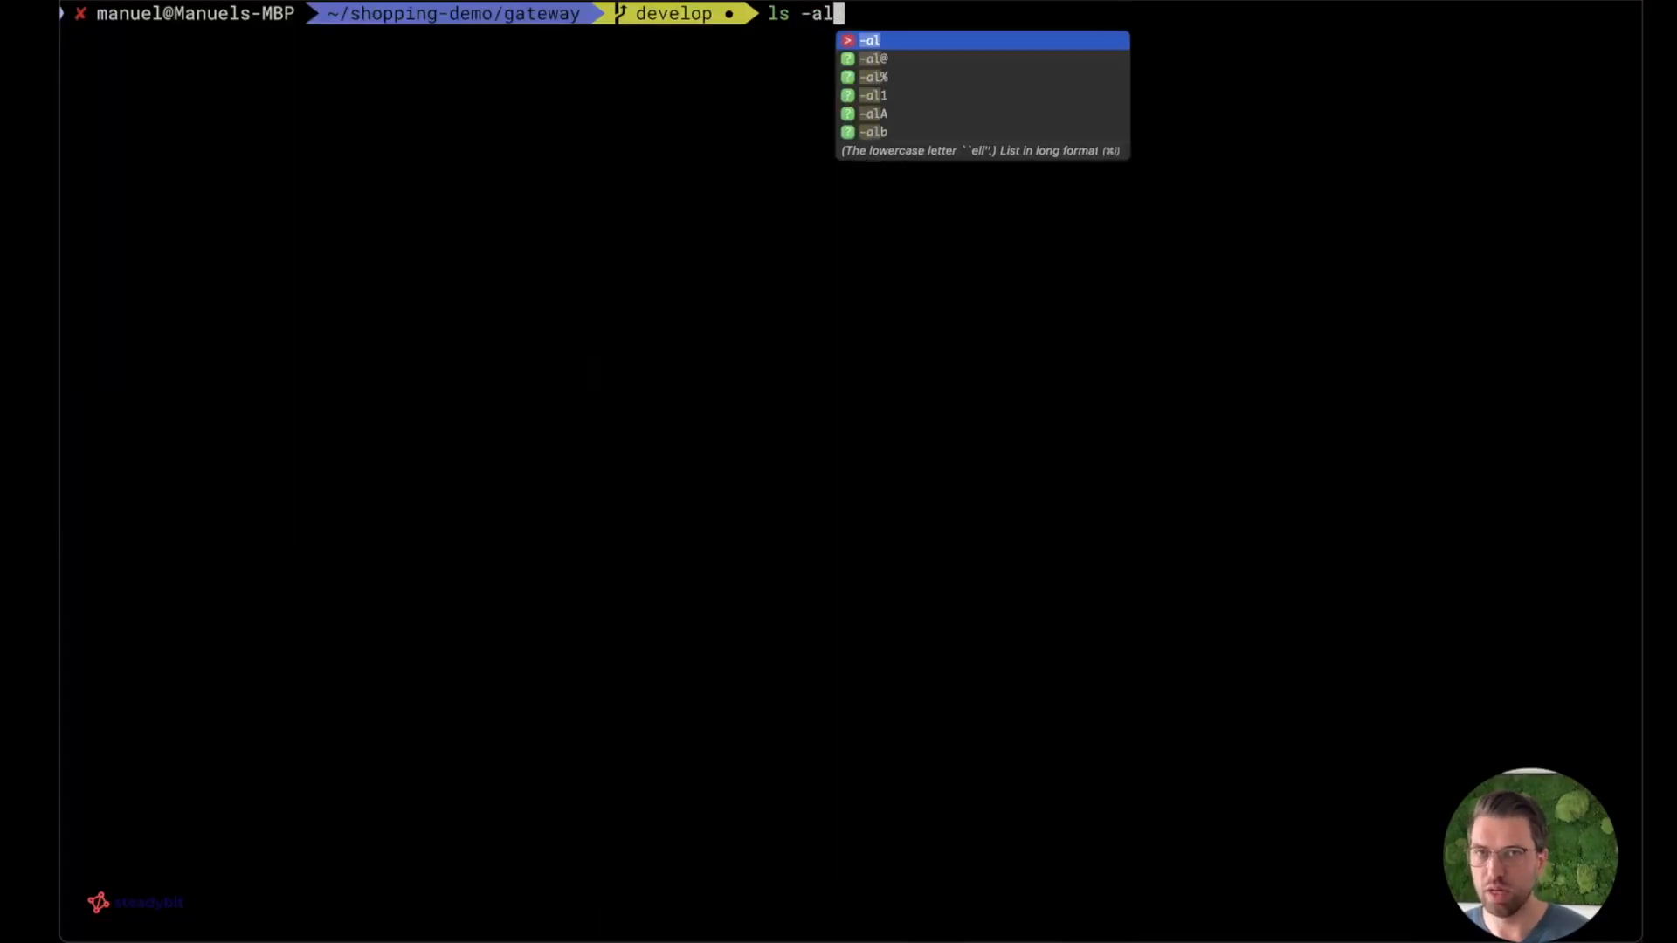
key("Return")
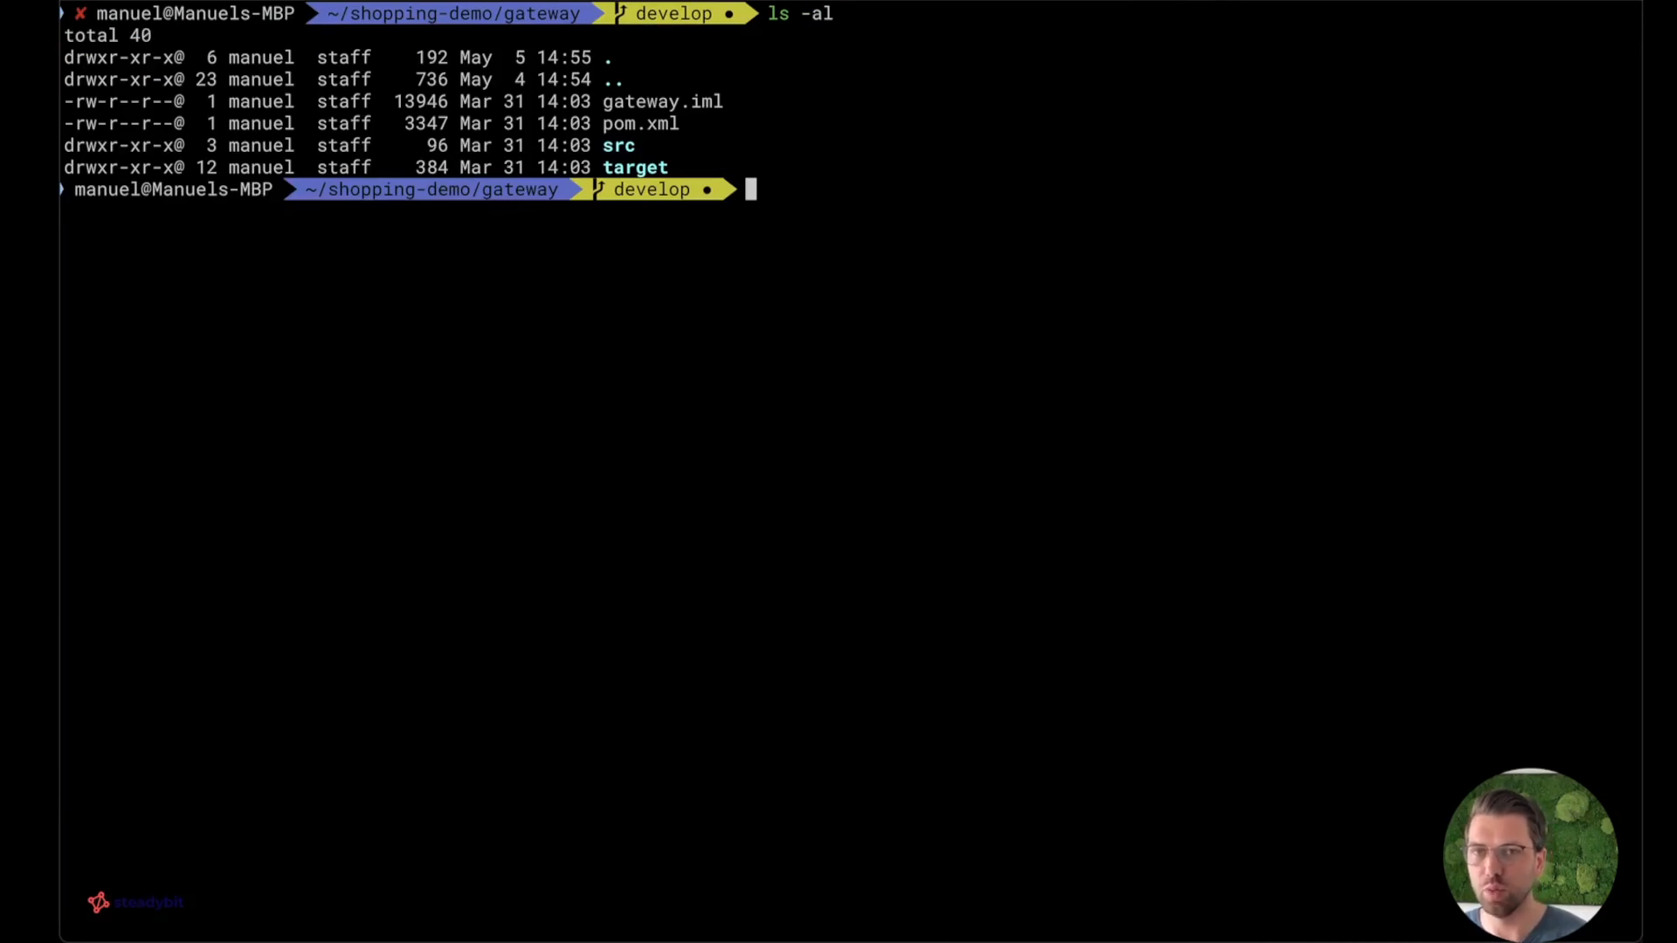
Run steadybit service init in the gateway folder and accept gateway as the service name.
type("steadyb")
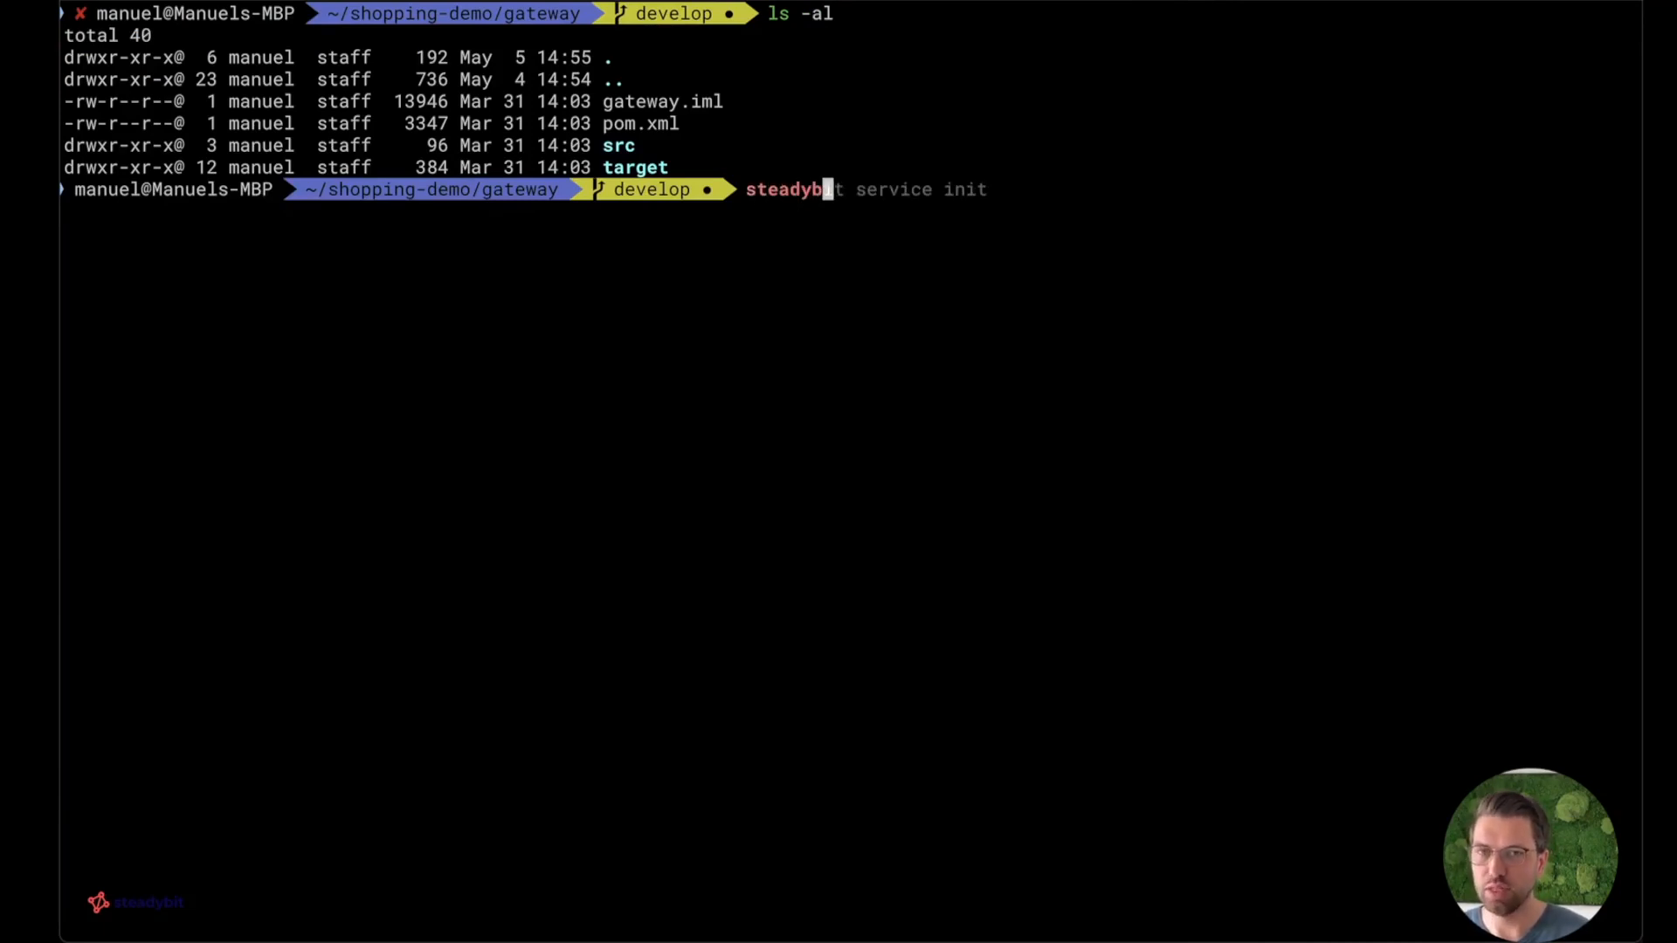
type("it service i")
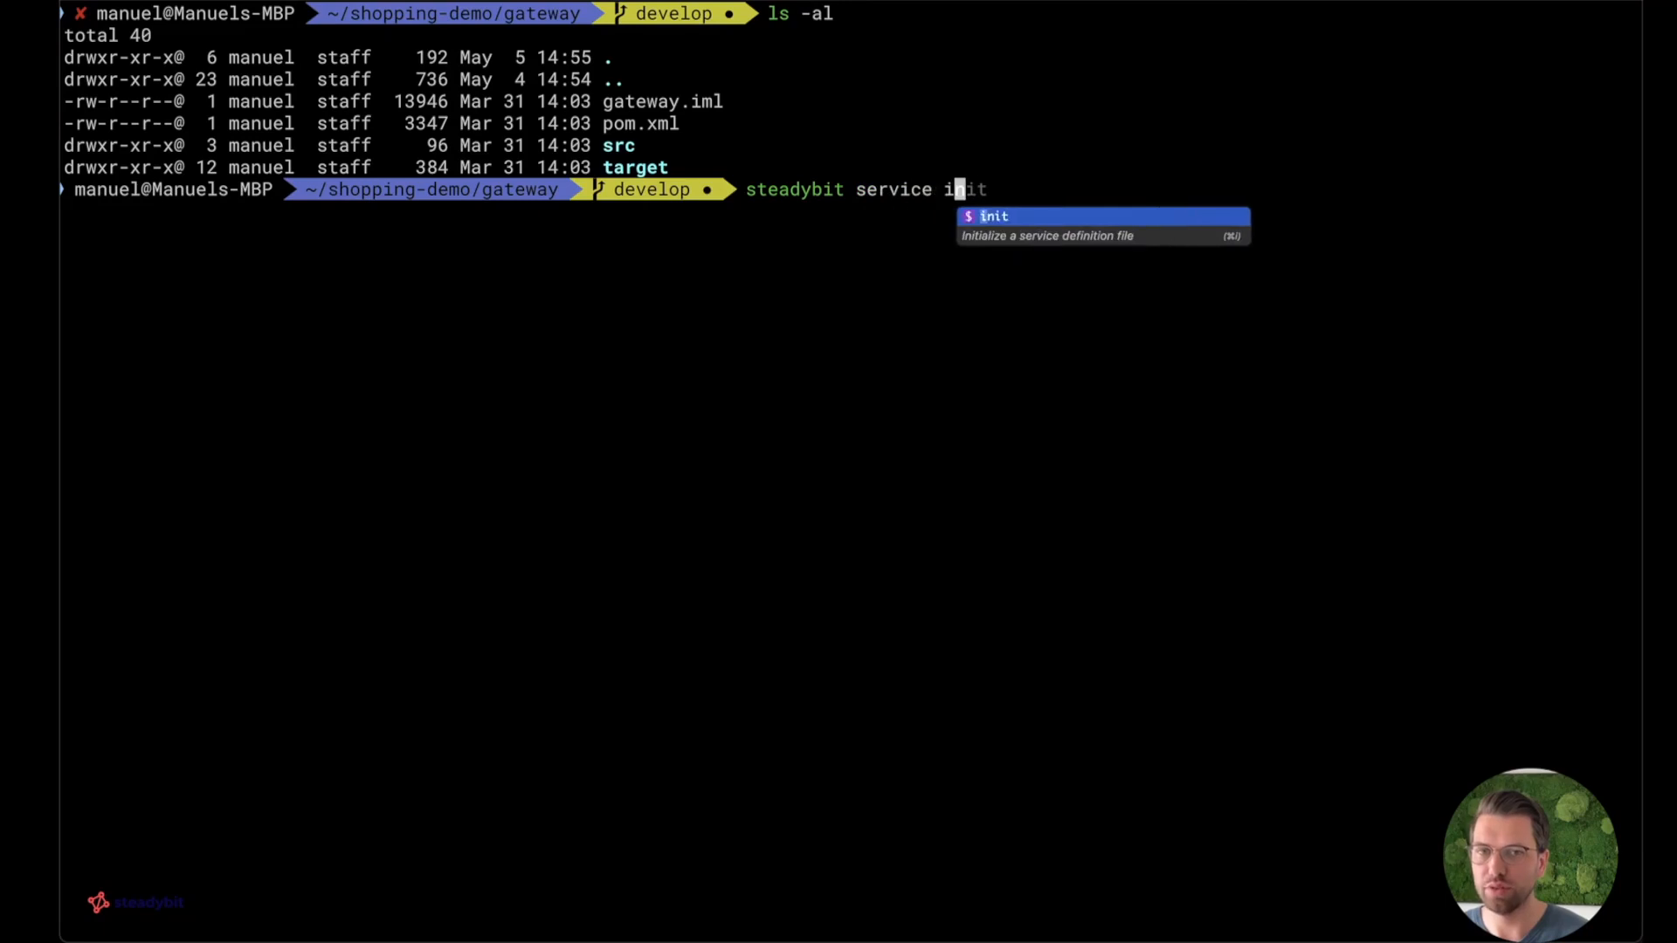
type("nit")
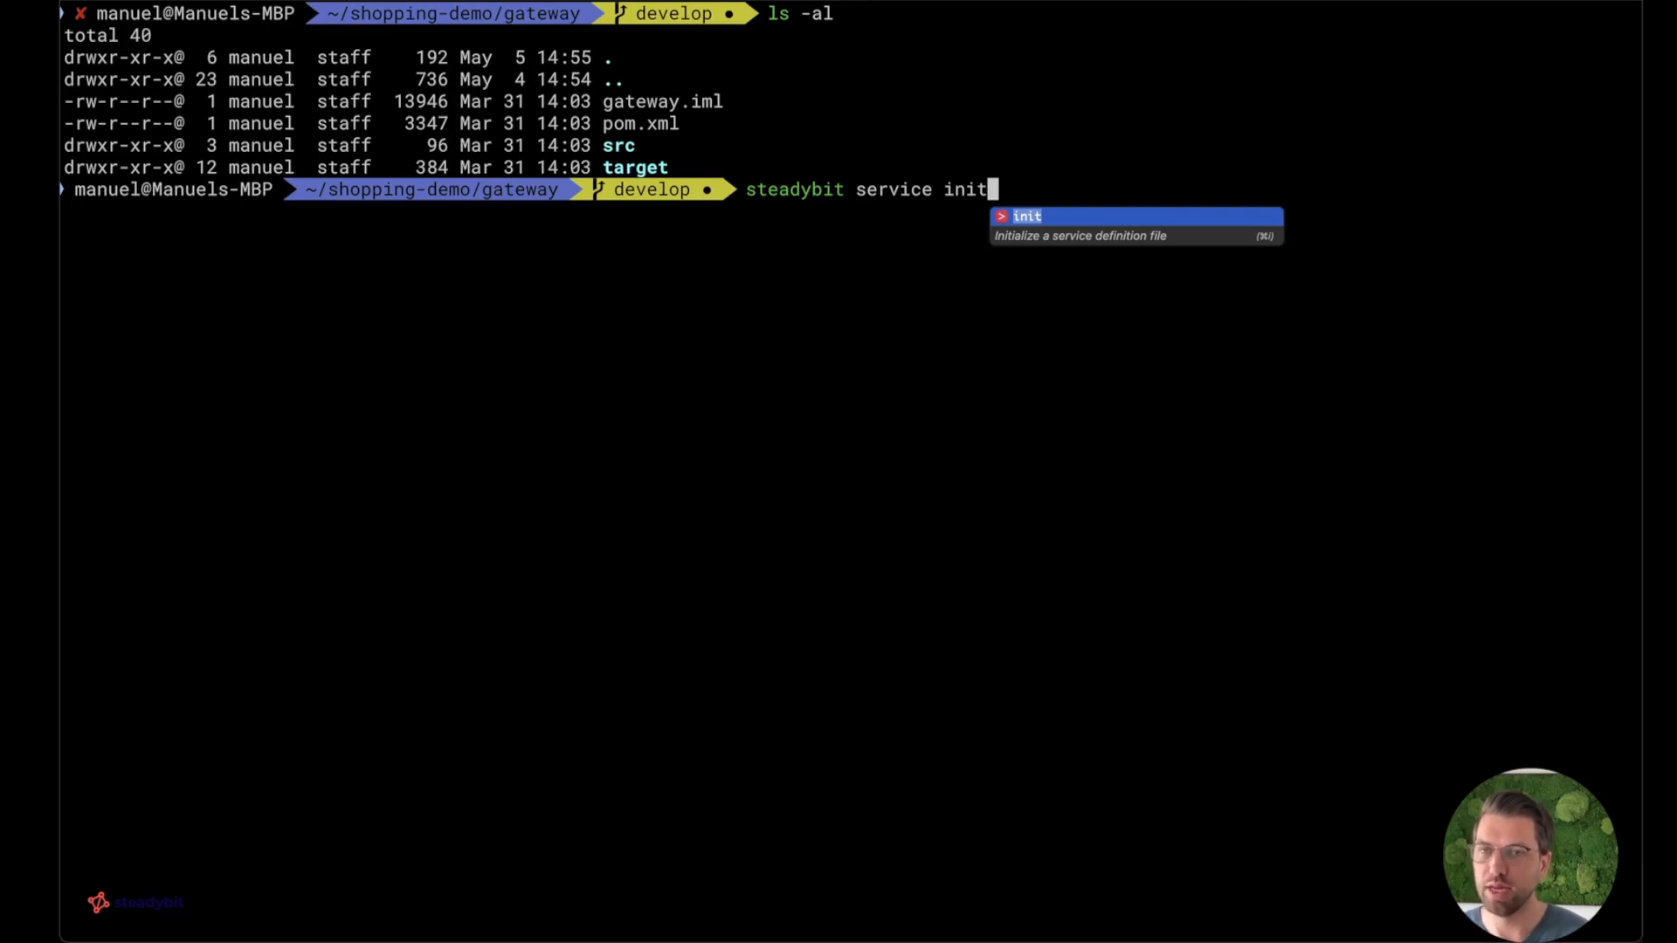
key("Return")
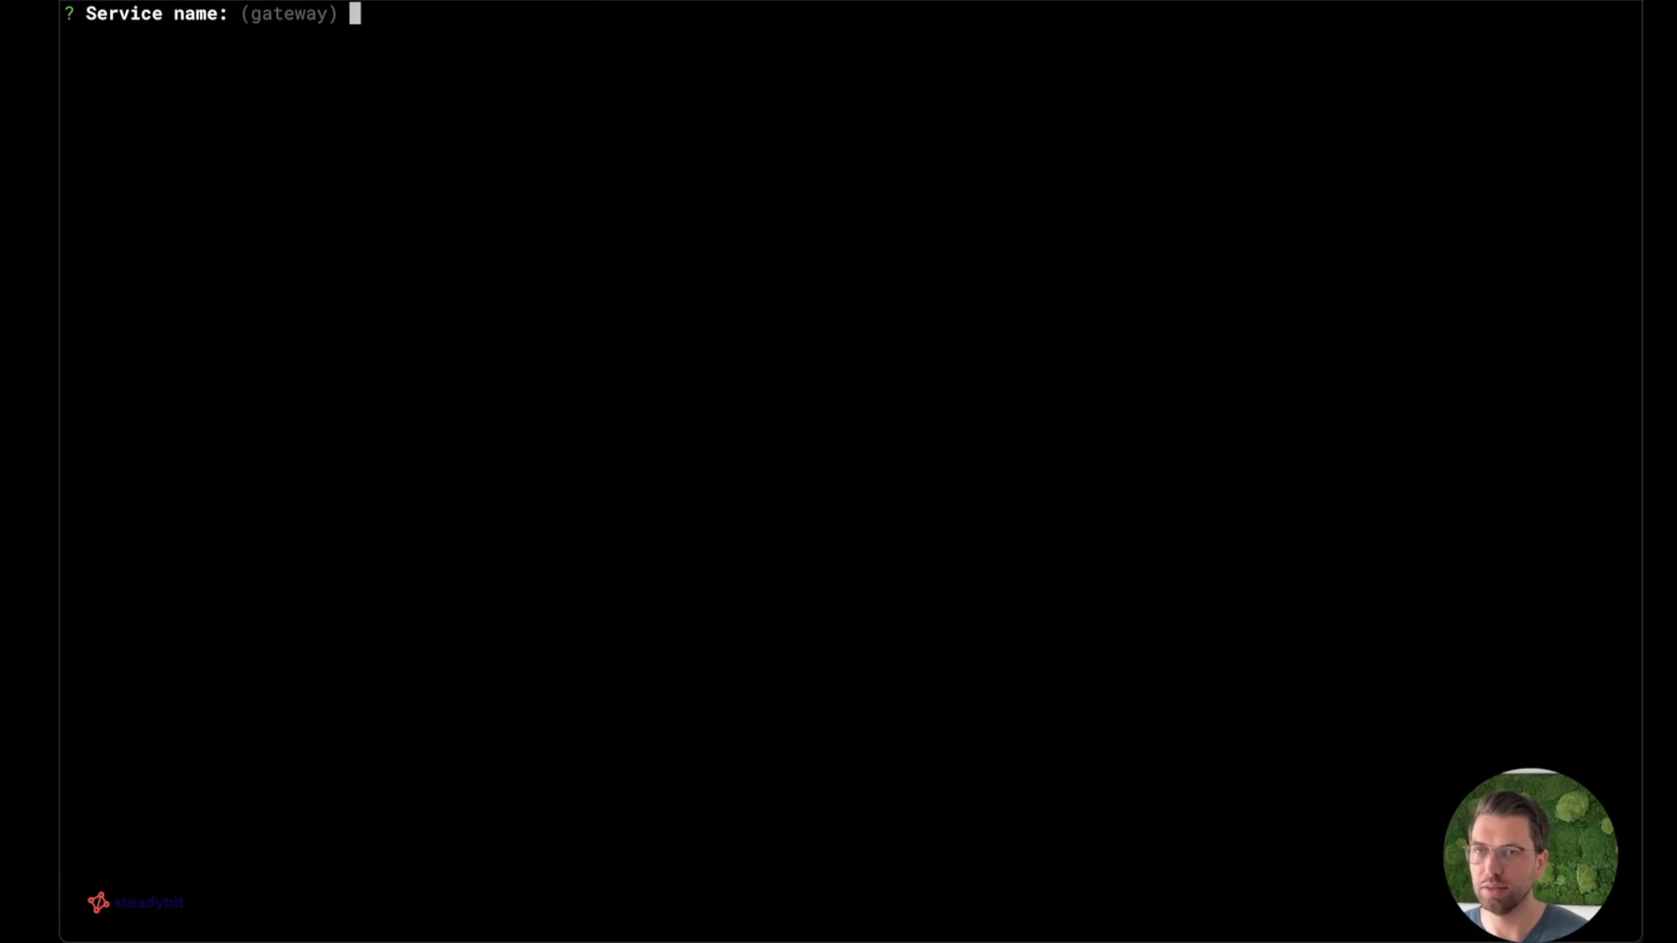
key("Return")
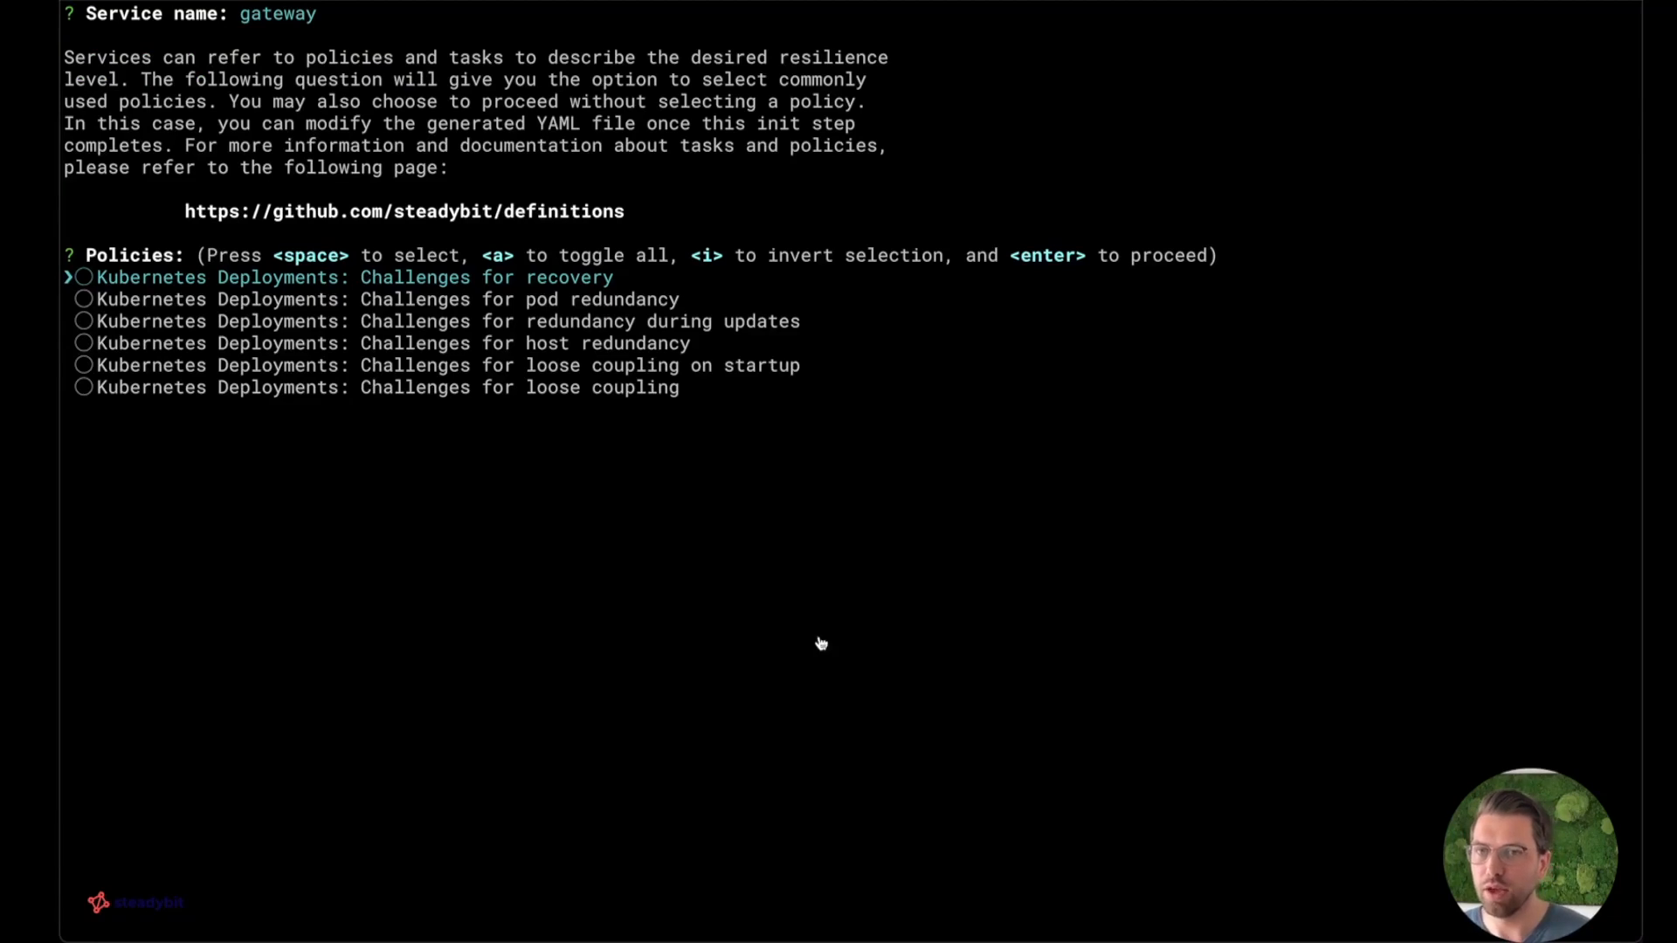
Open the linked steadybit/definitions repository in the browser and review the README's Kubernetes deployment policies and their tasks.
left_click(499, 214, "super")
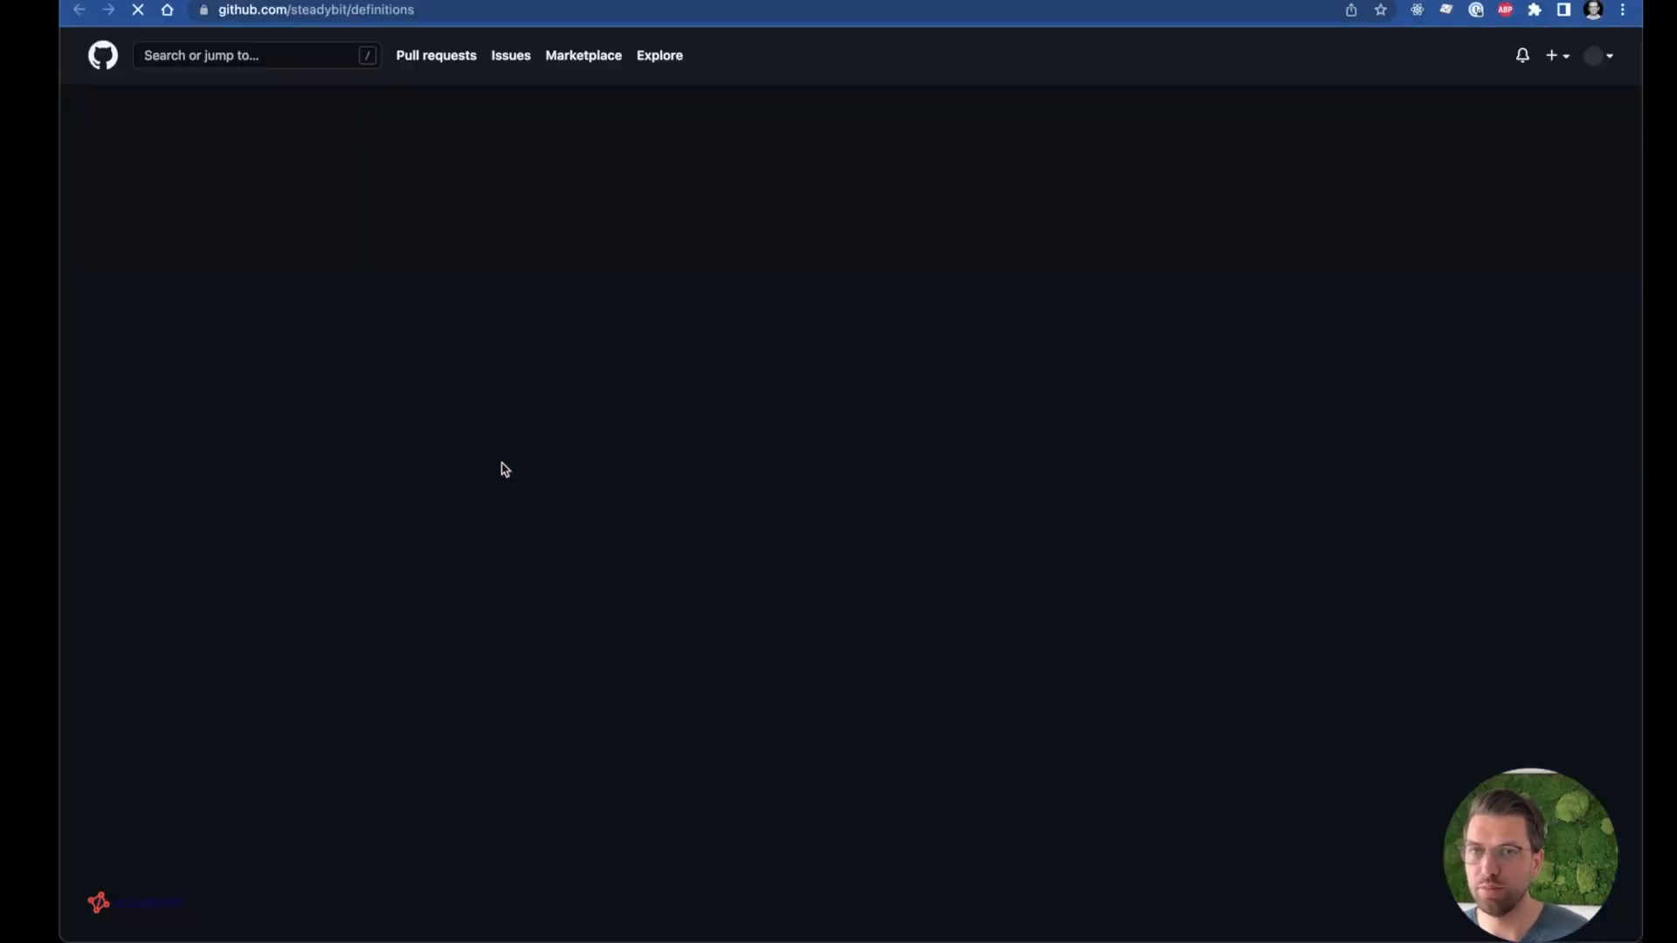
scroll(503, 469, "down", 5)
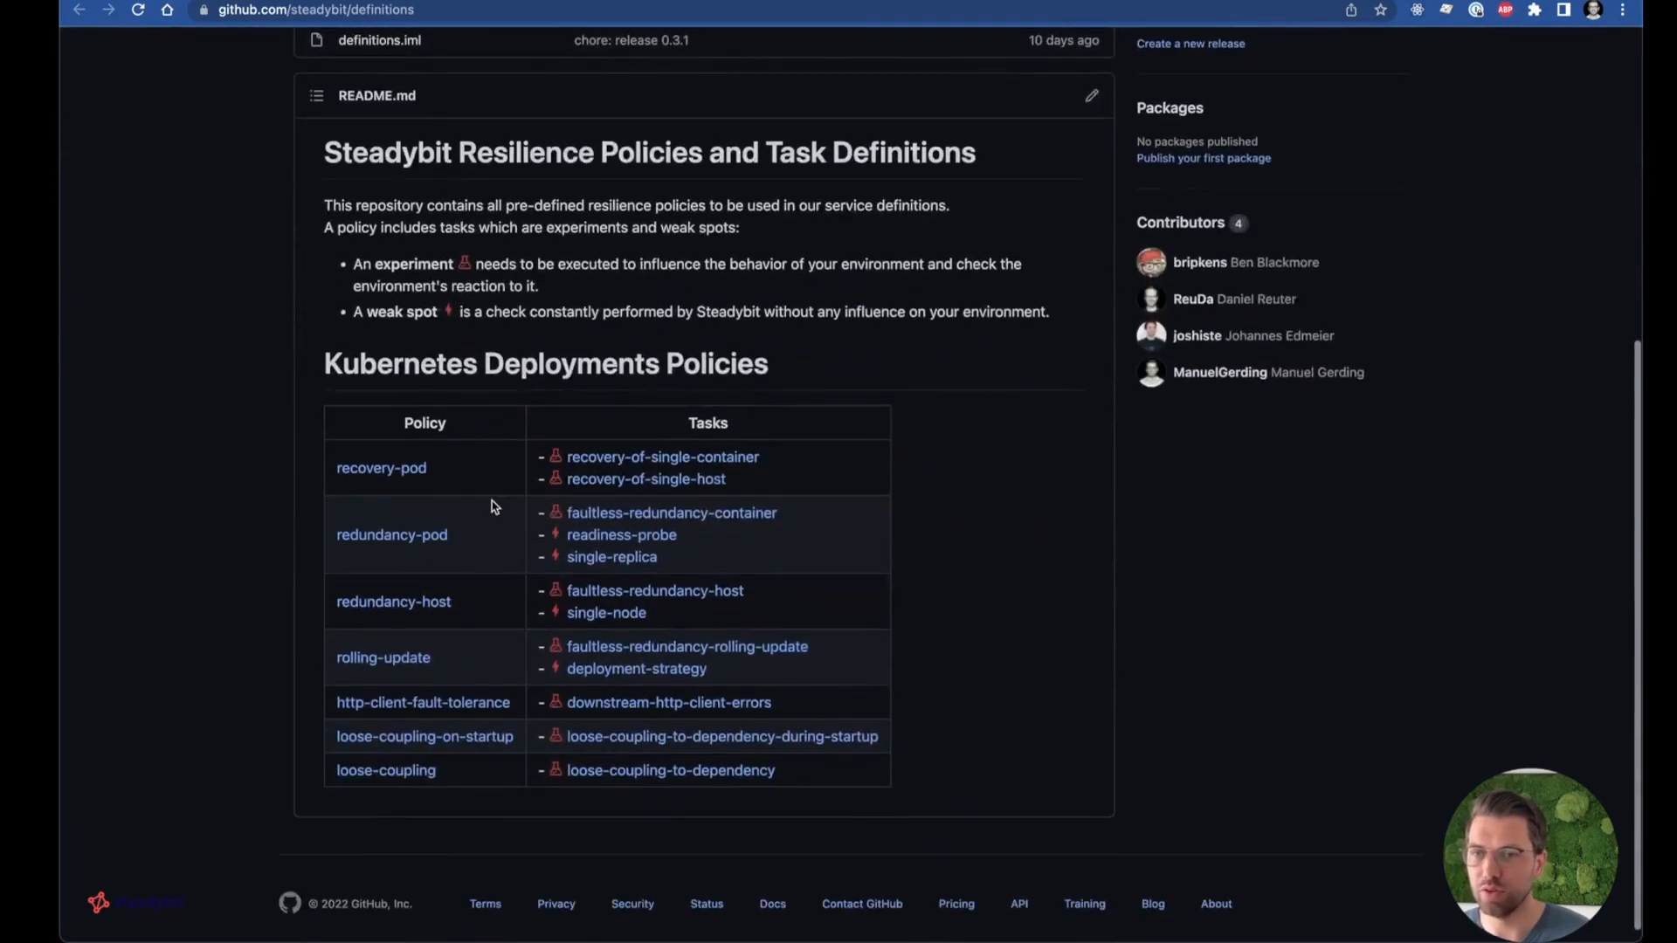
scroll(524, 460, "up", 5)
scroll(524, 460, "down", 2)
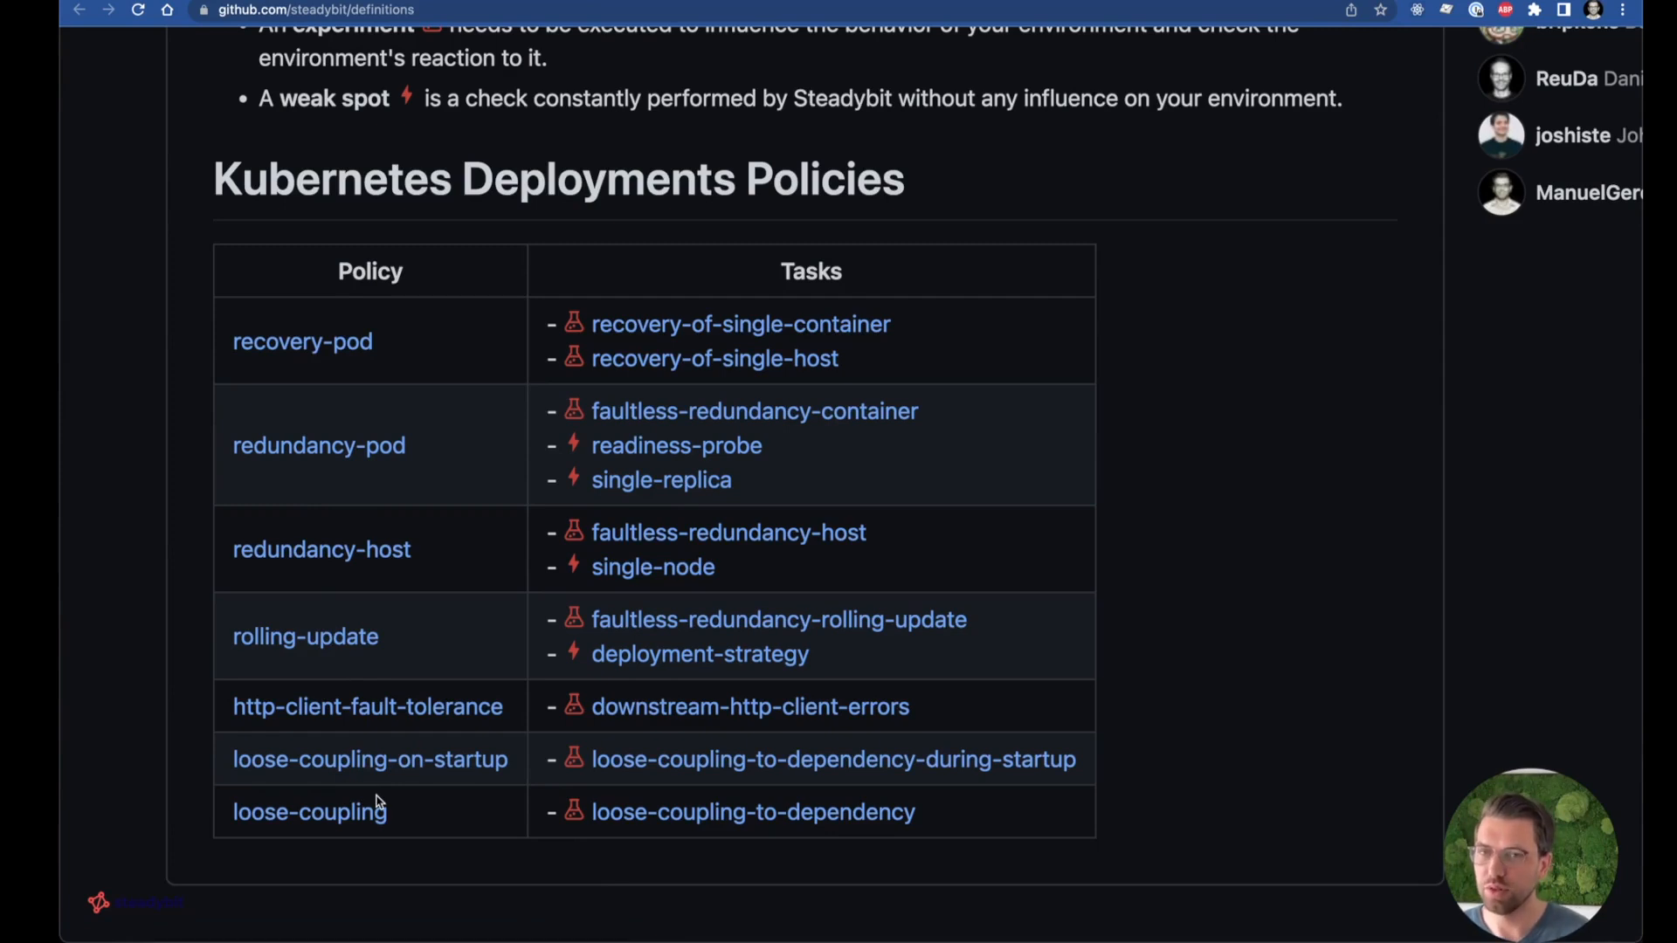
scroll(377, 802, "up", 1)
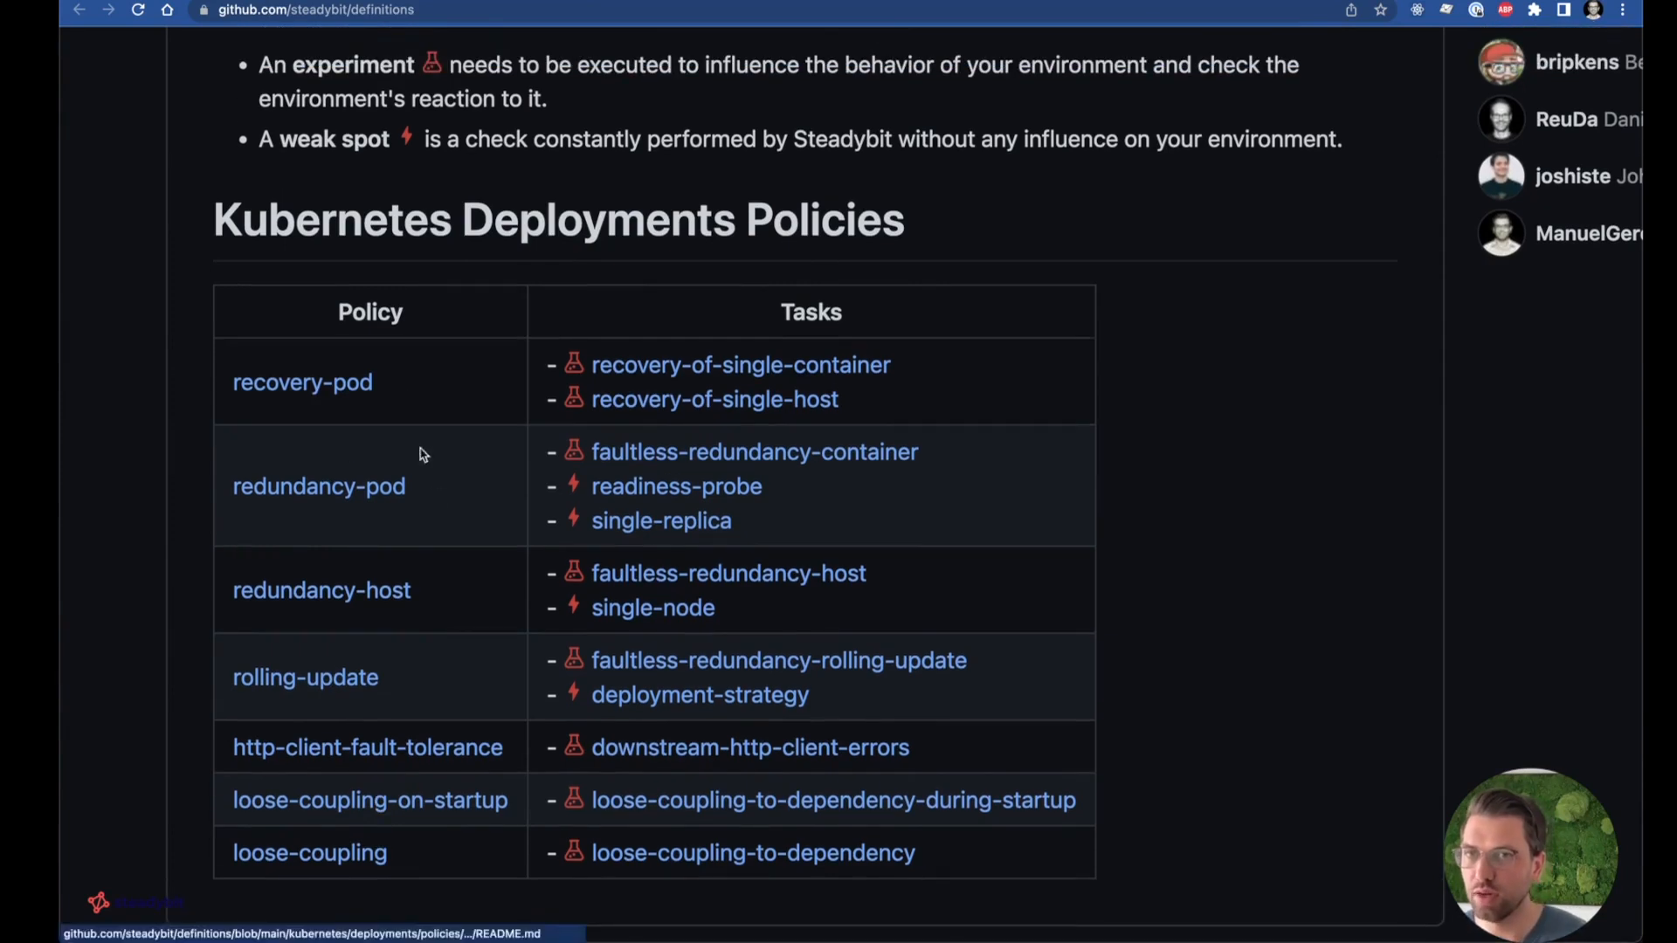
left_click_drag(295, 64, 442, 68)
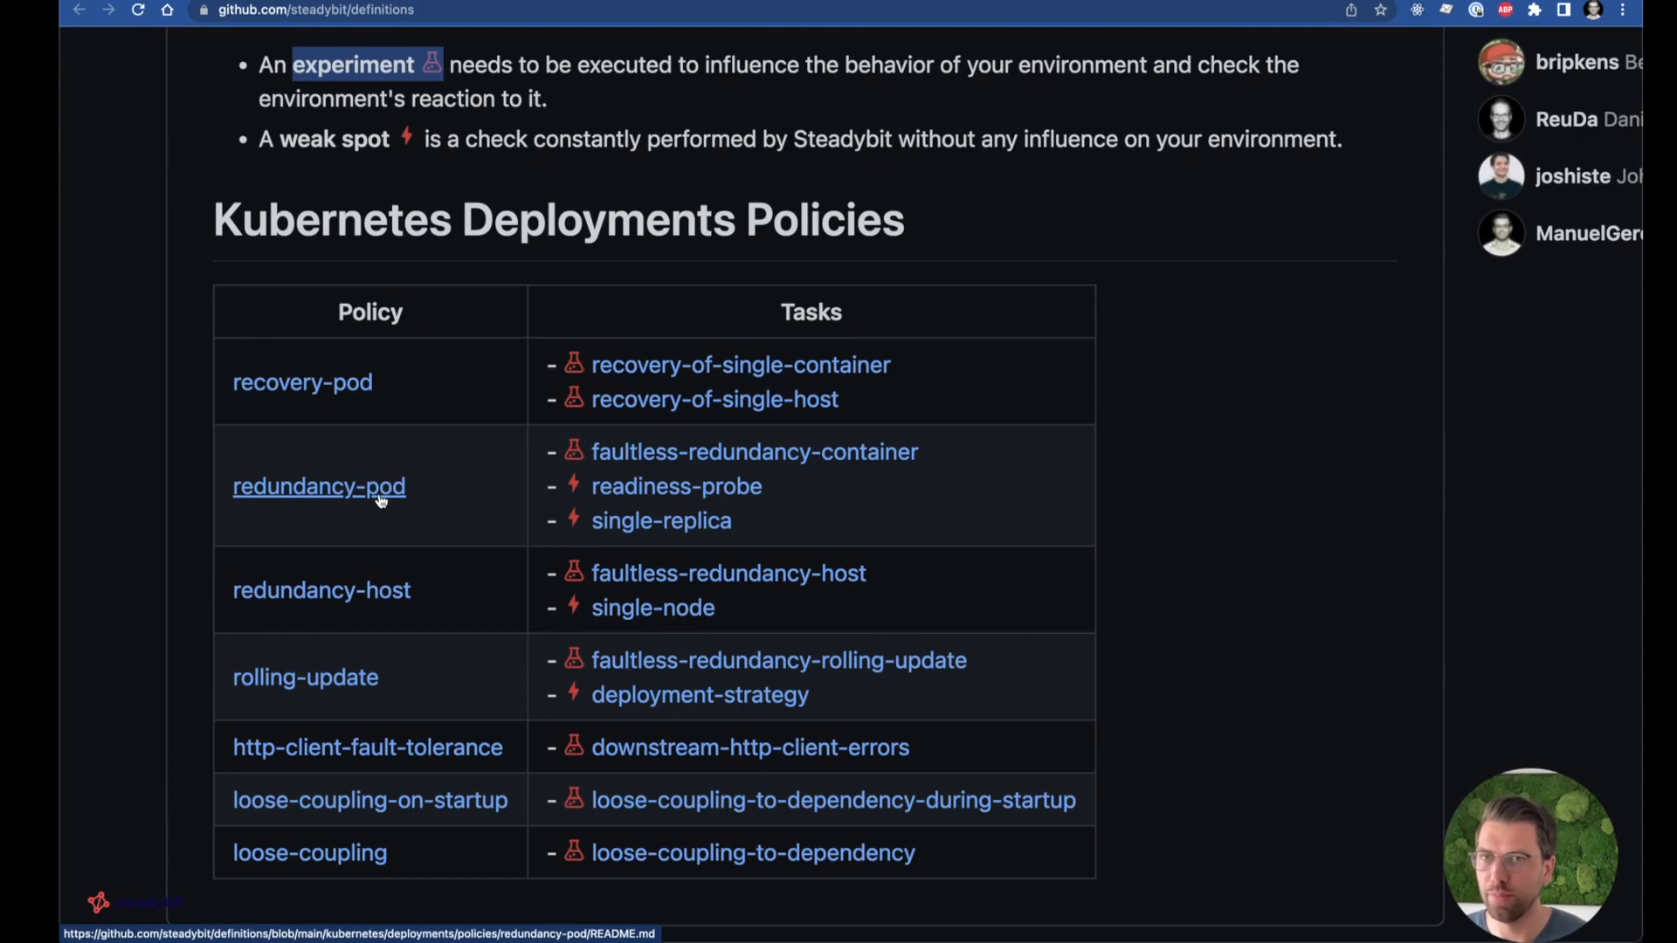
Return to the terminal and choose the "Kubernetes Deployments: Challenges for pod redundancy" policy for the service.
key("super+Tab")
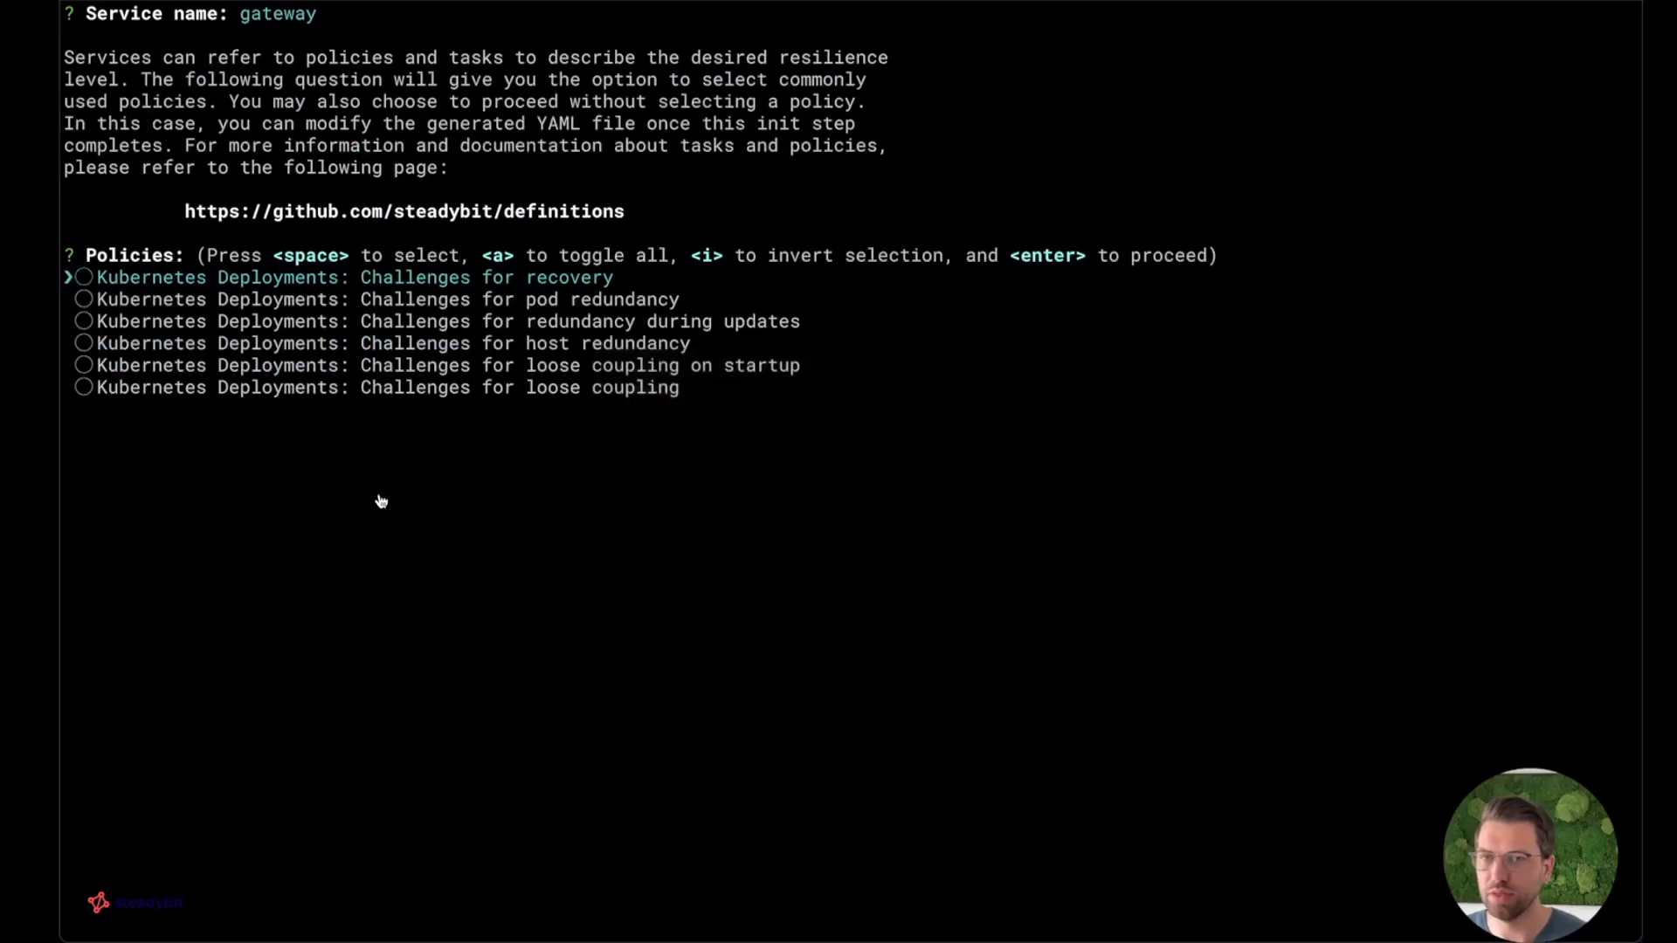
key("Down")
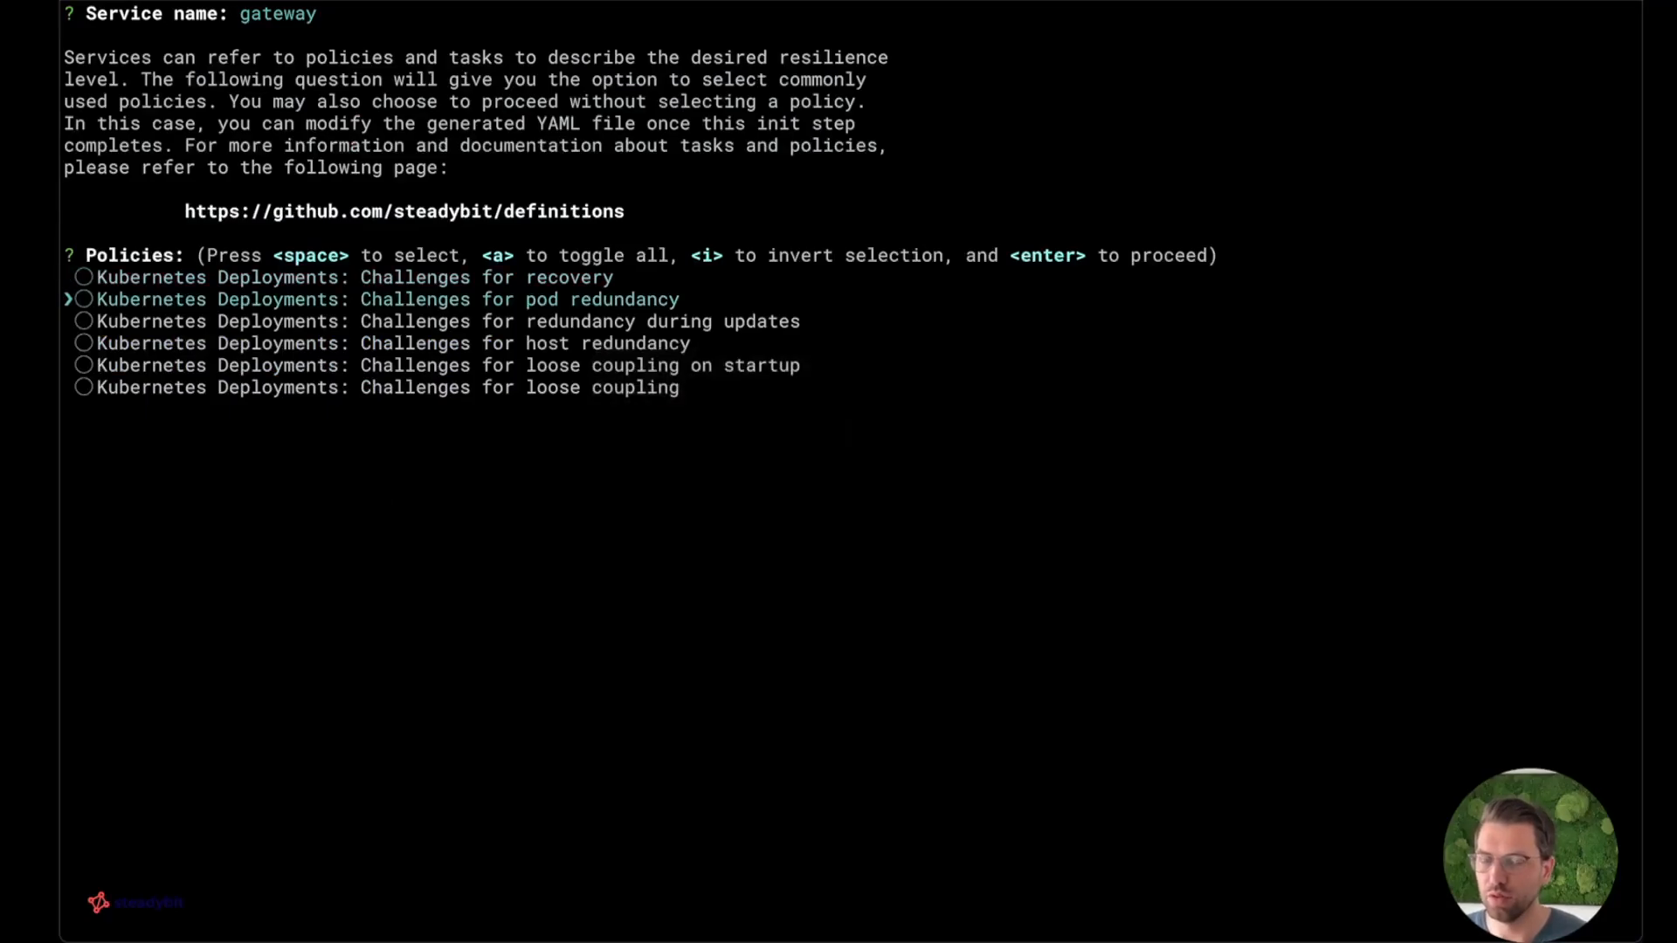
key("space")
key("Return")
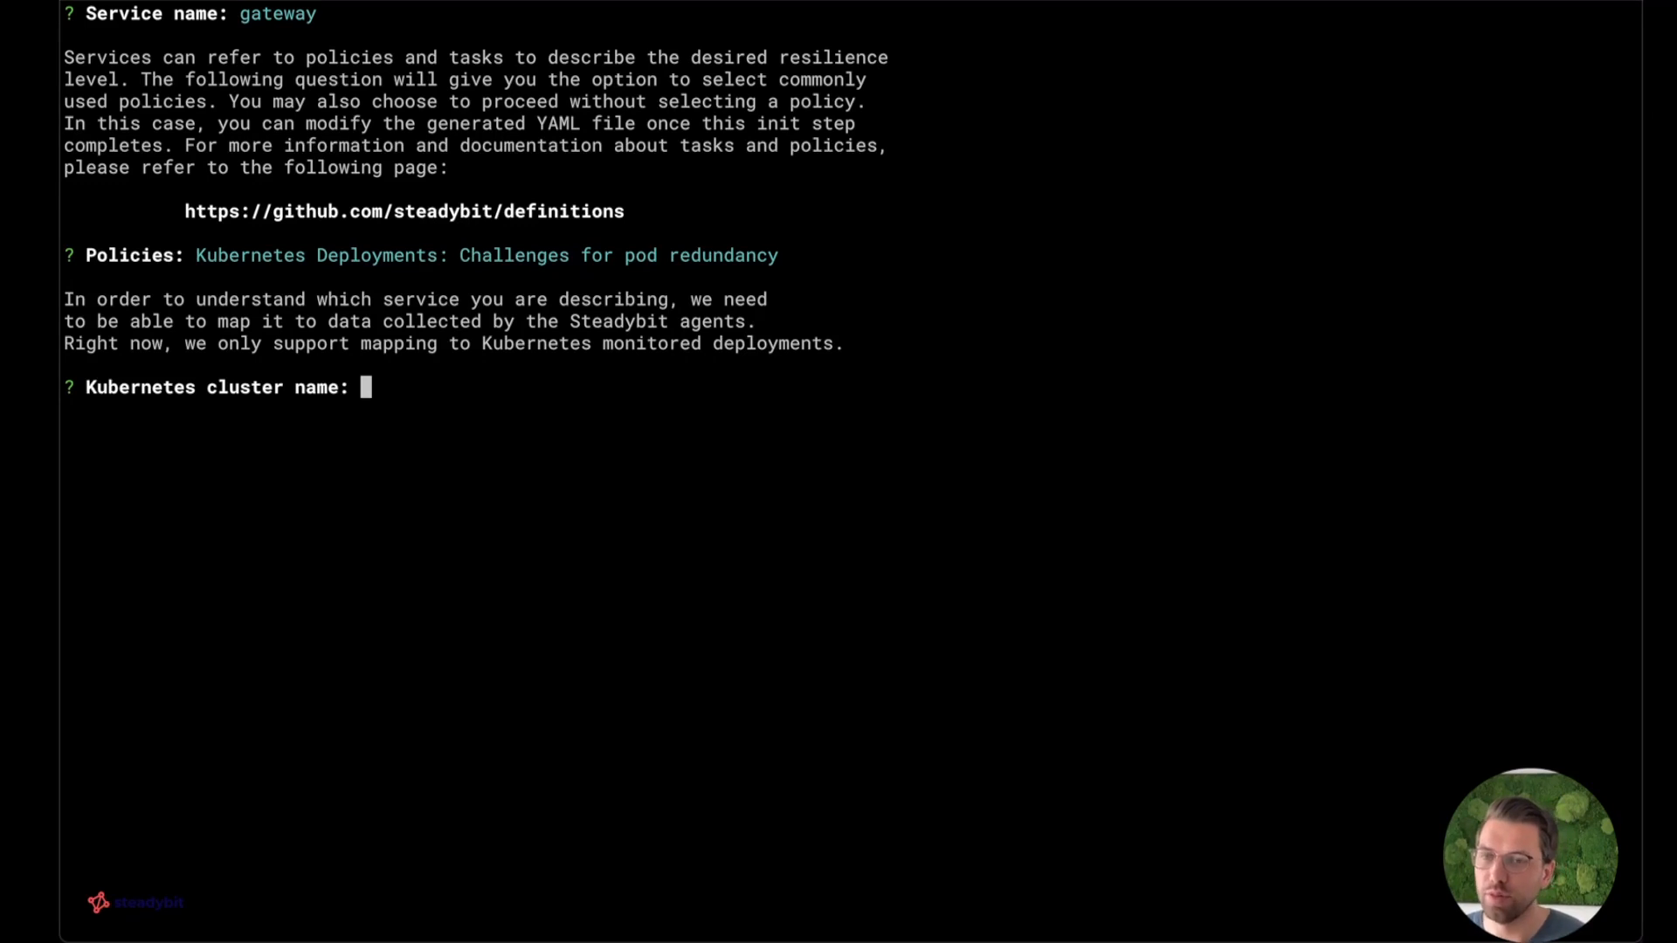
type("demo")
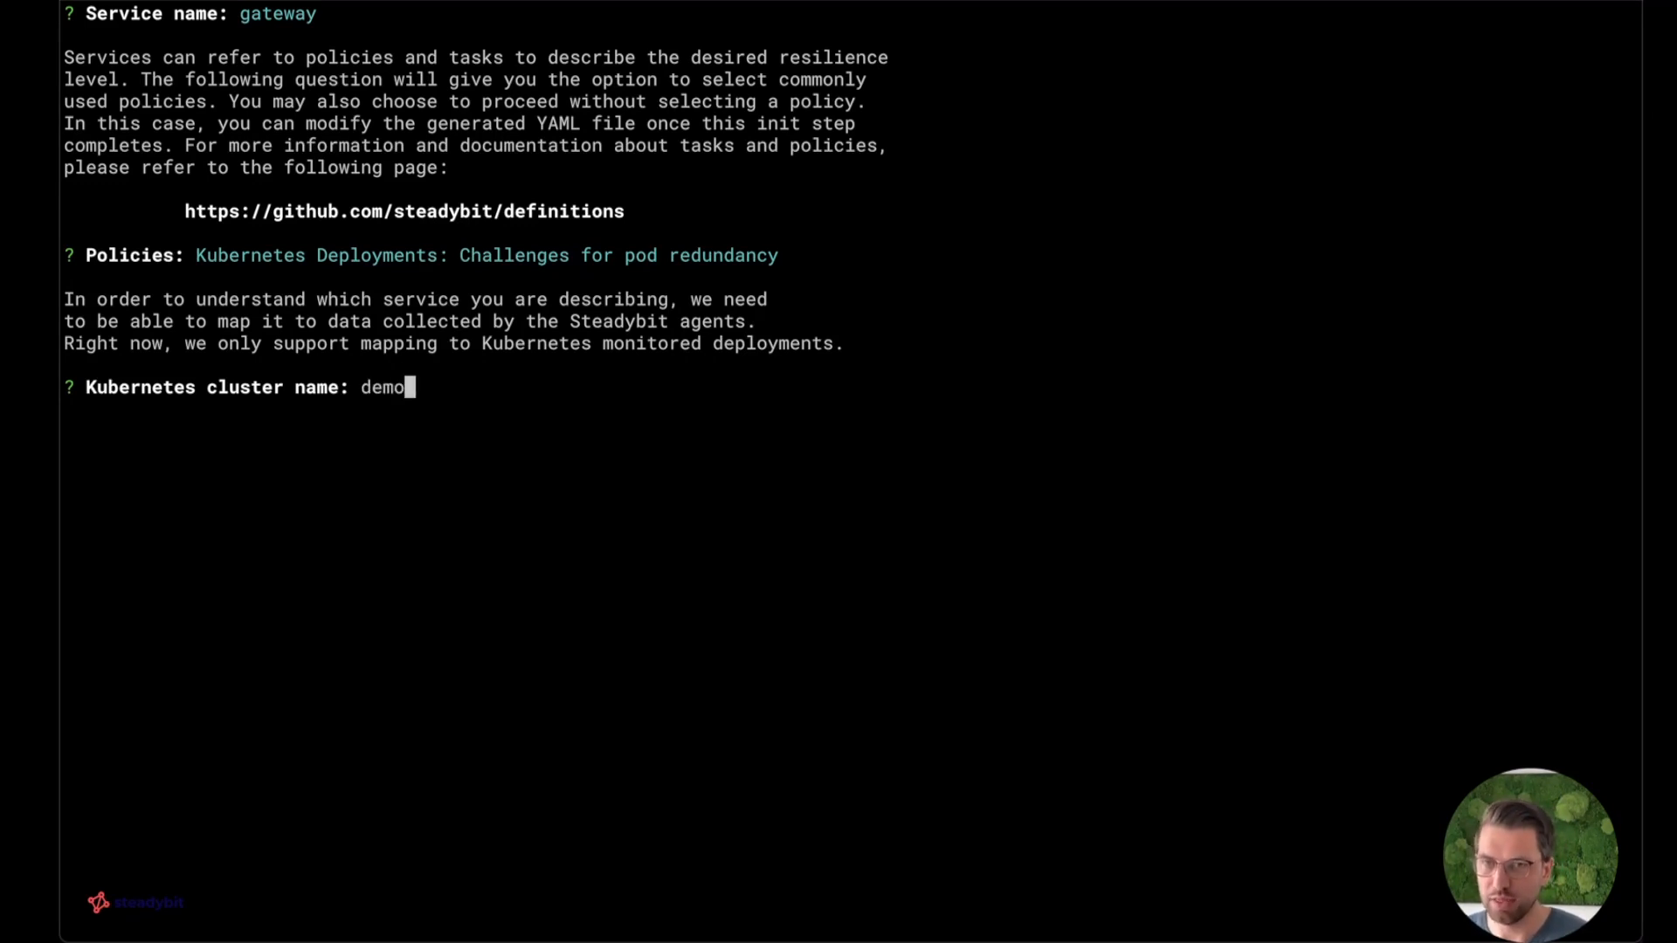
type("-prod")
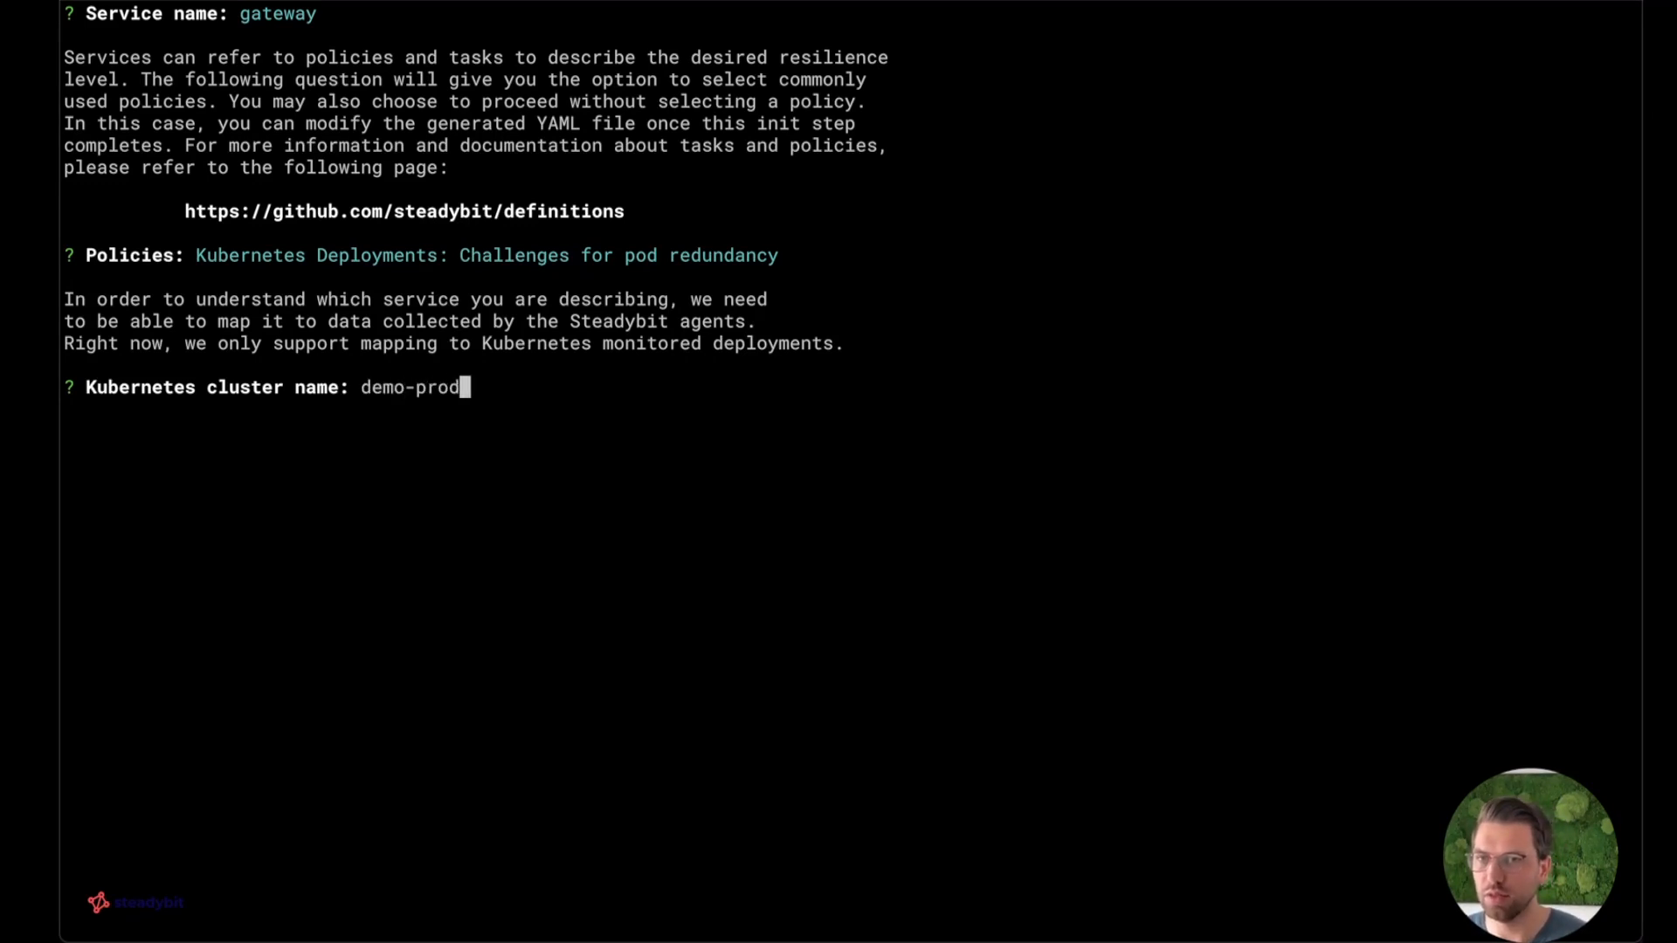
key("Return")
type("steadybit-demo")
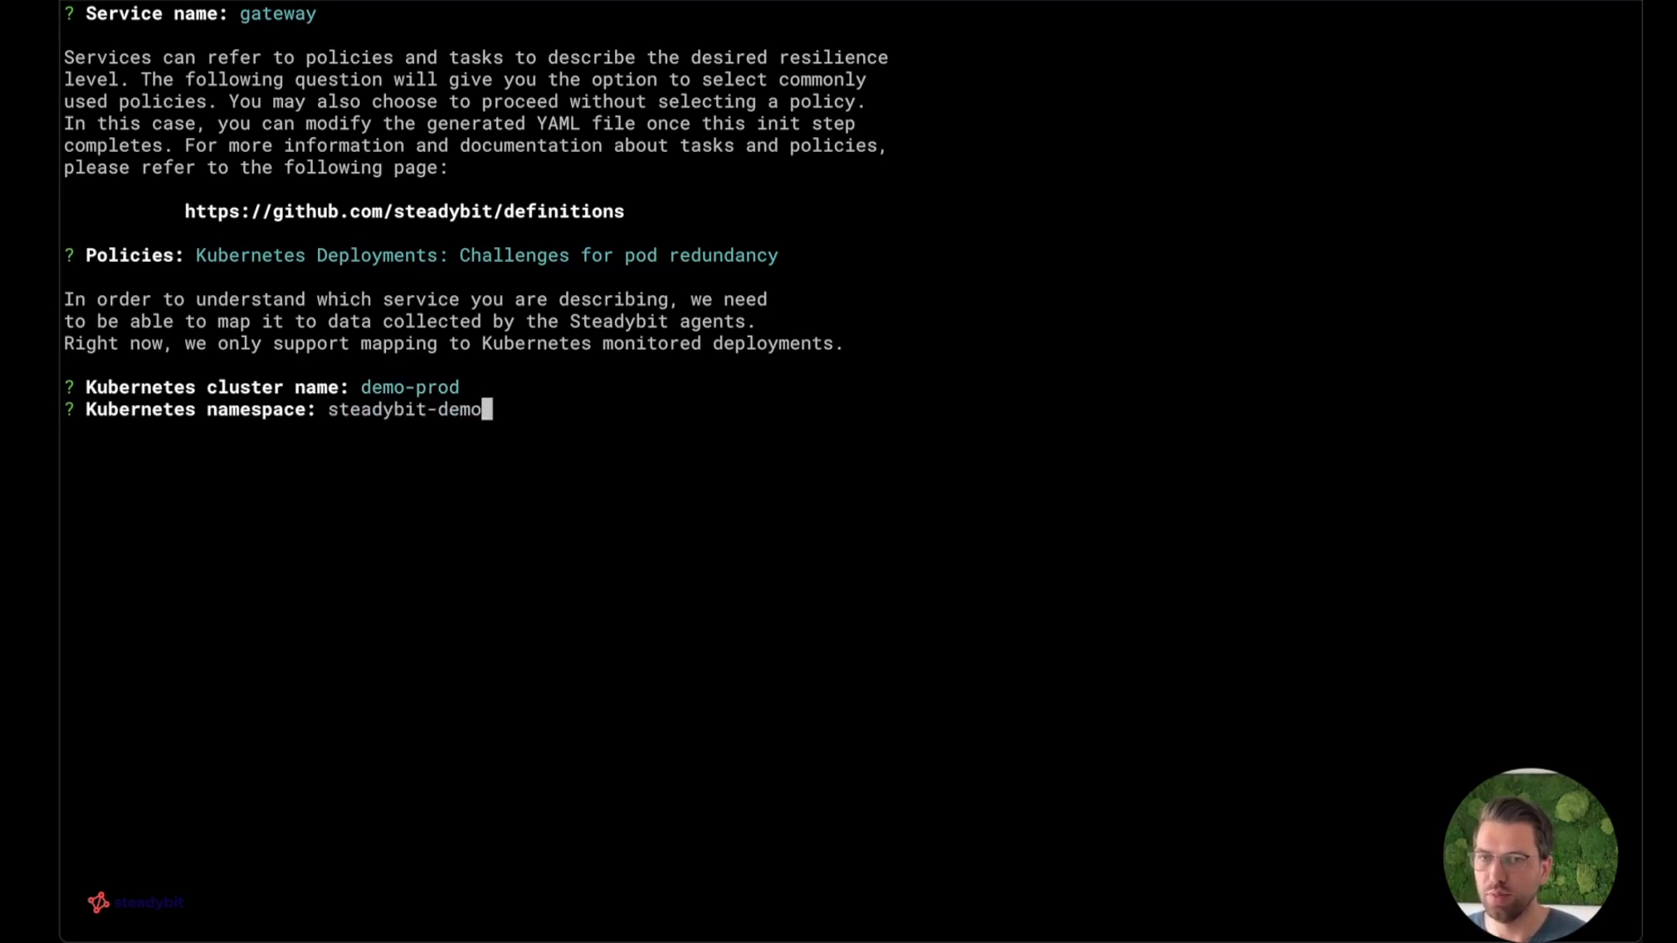
key("Return")
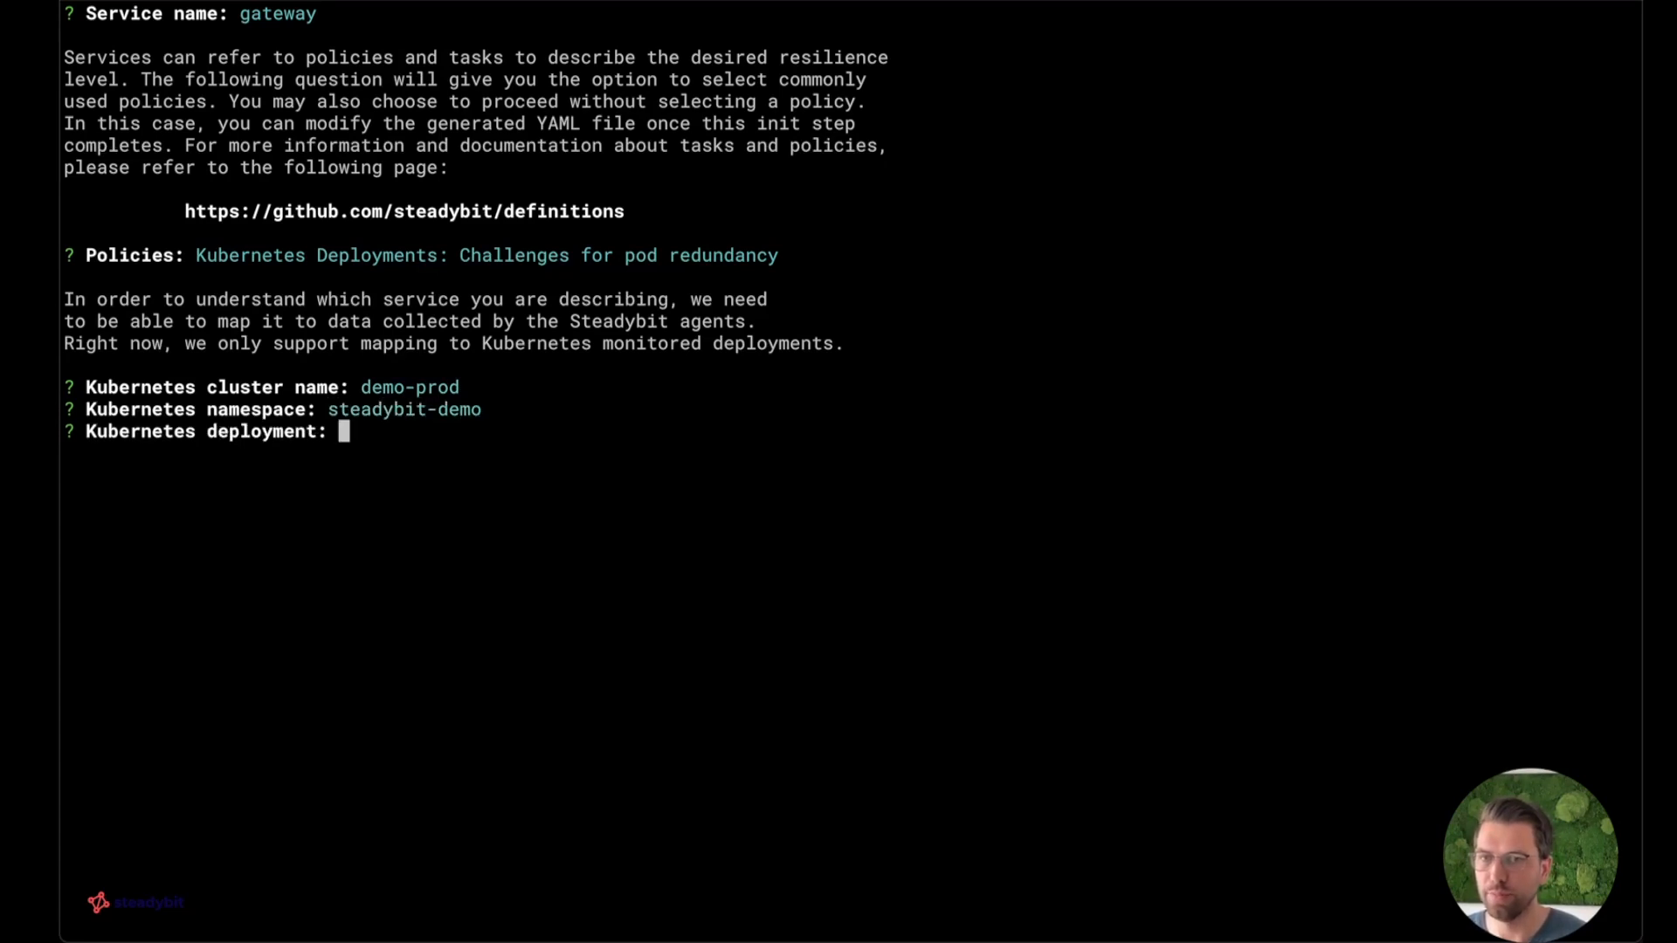
type("gateway")
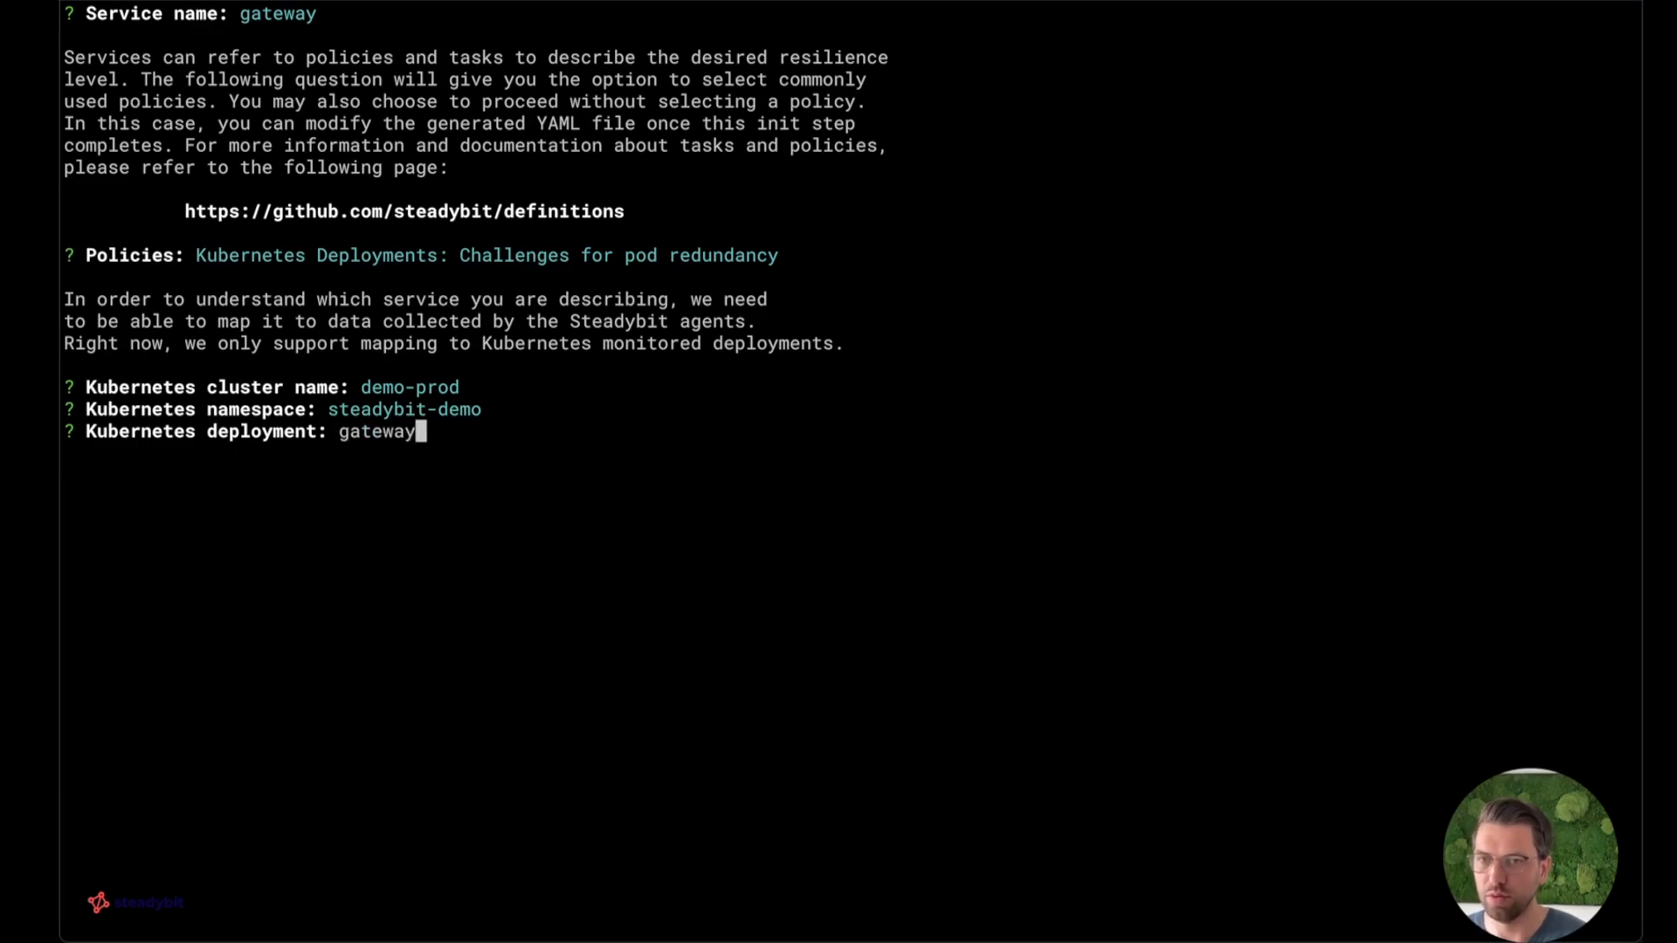
key("Return")
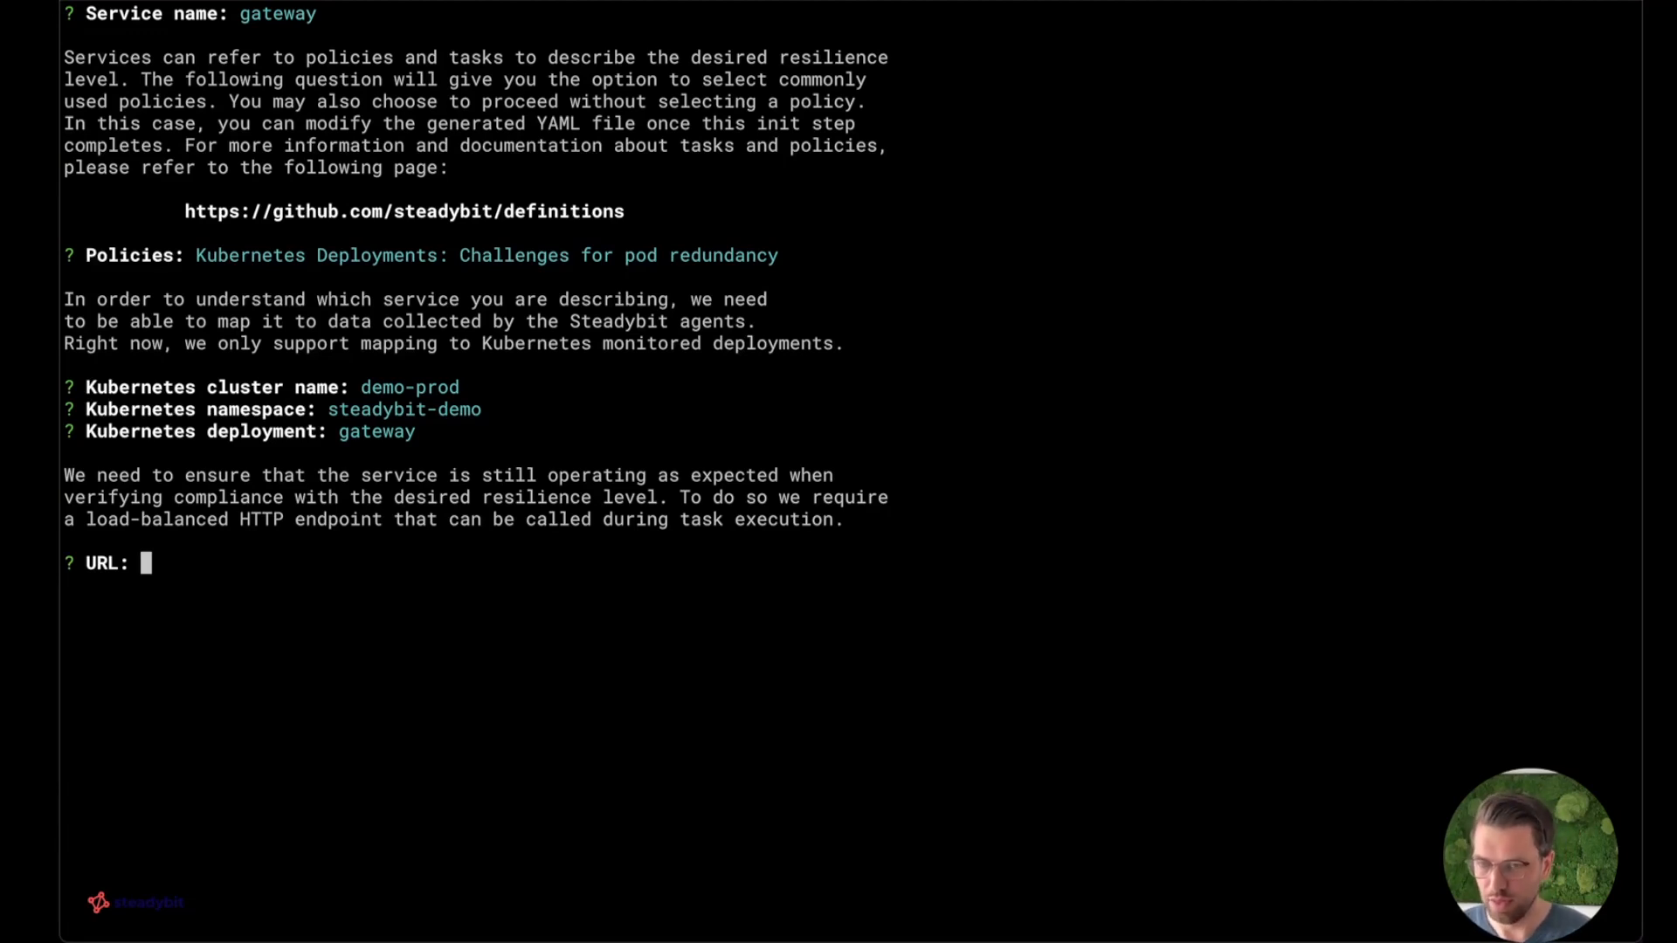
type("http://k8s.demo.steadybit.io/products")
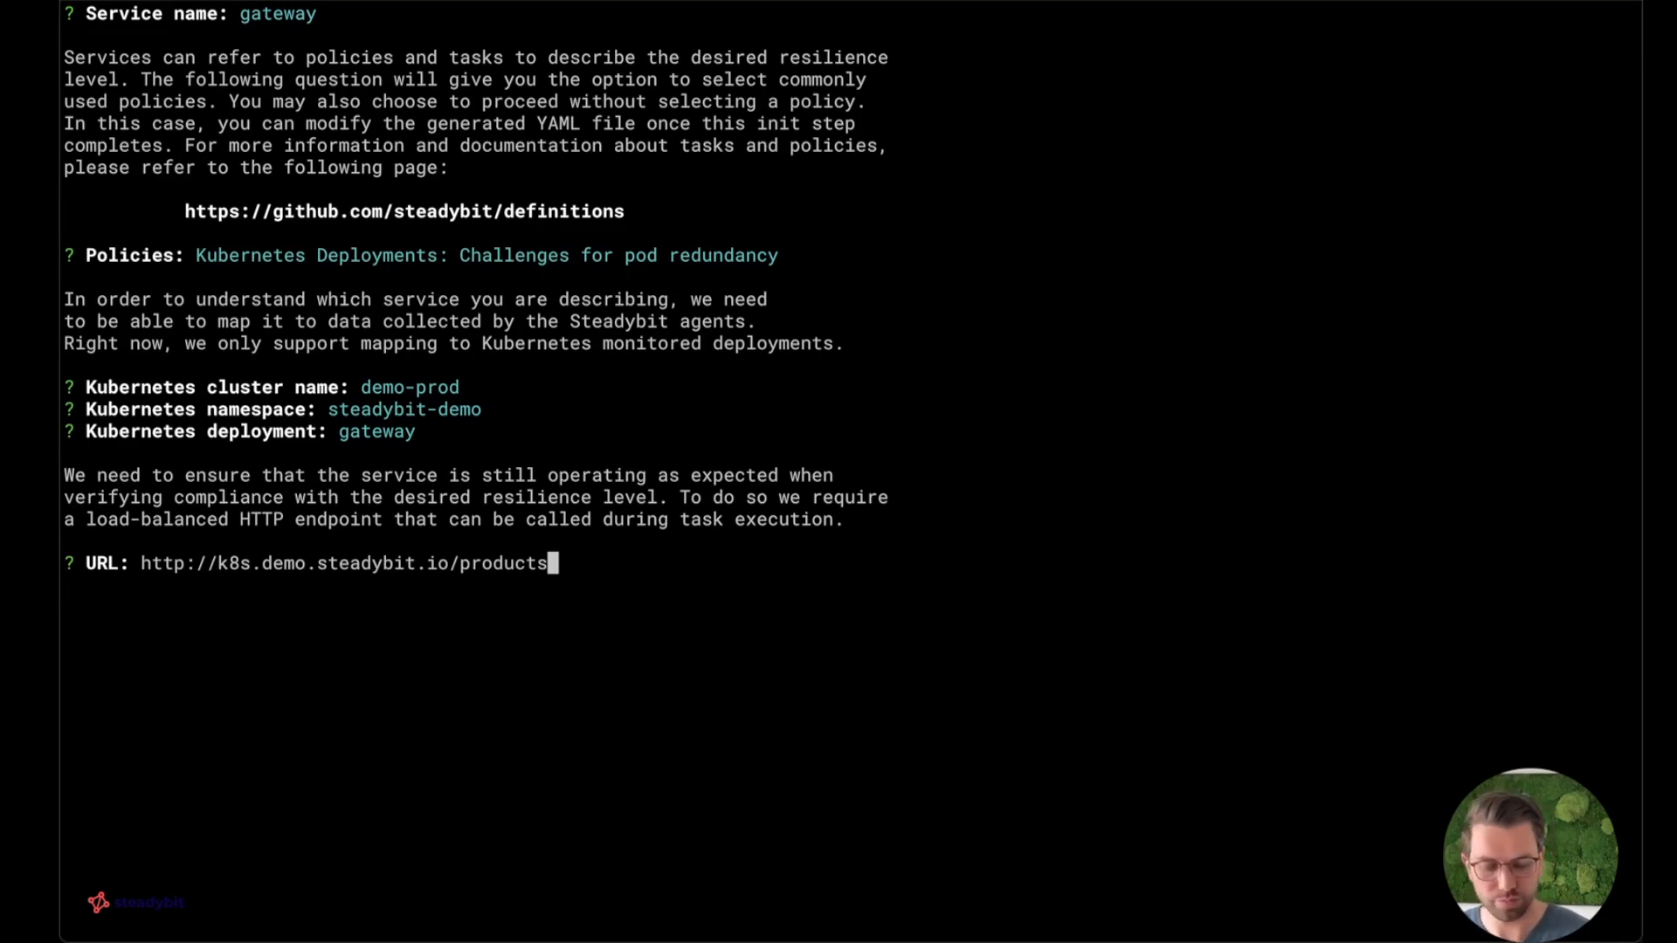
key("Return")
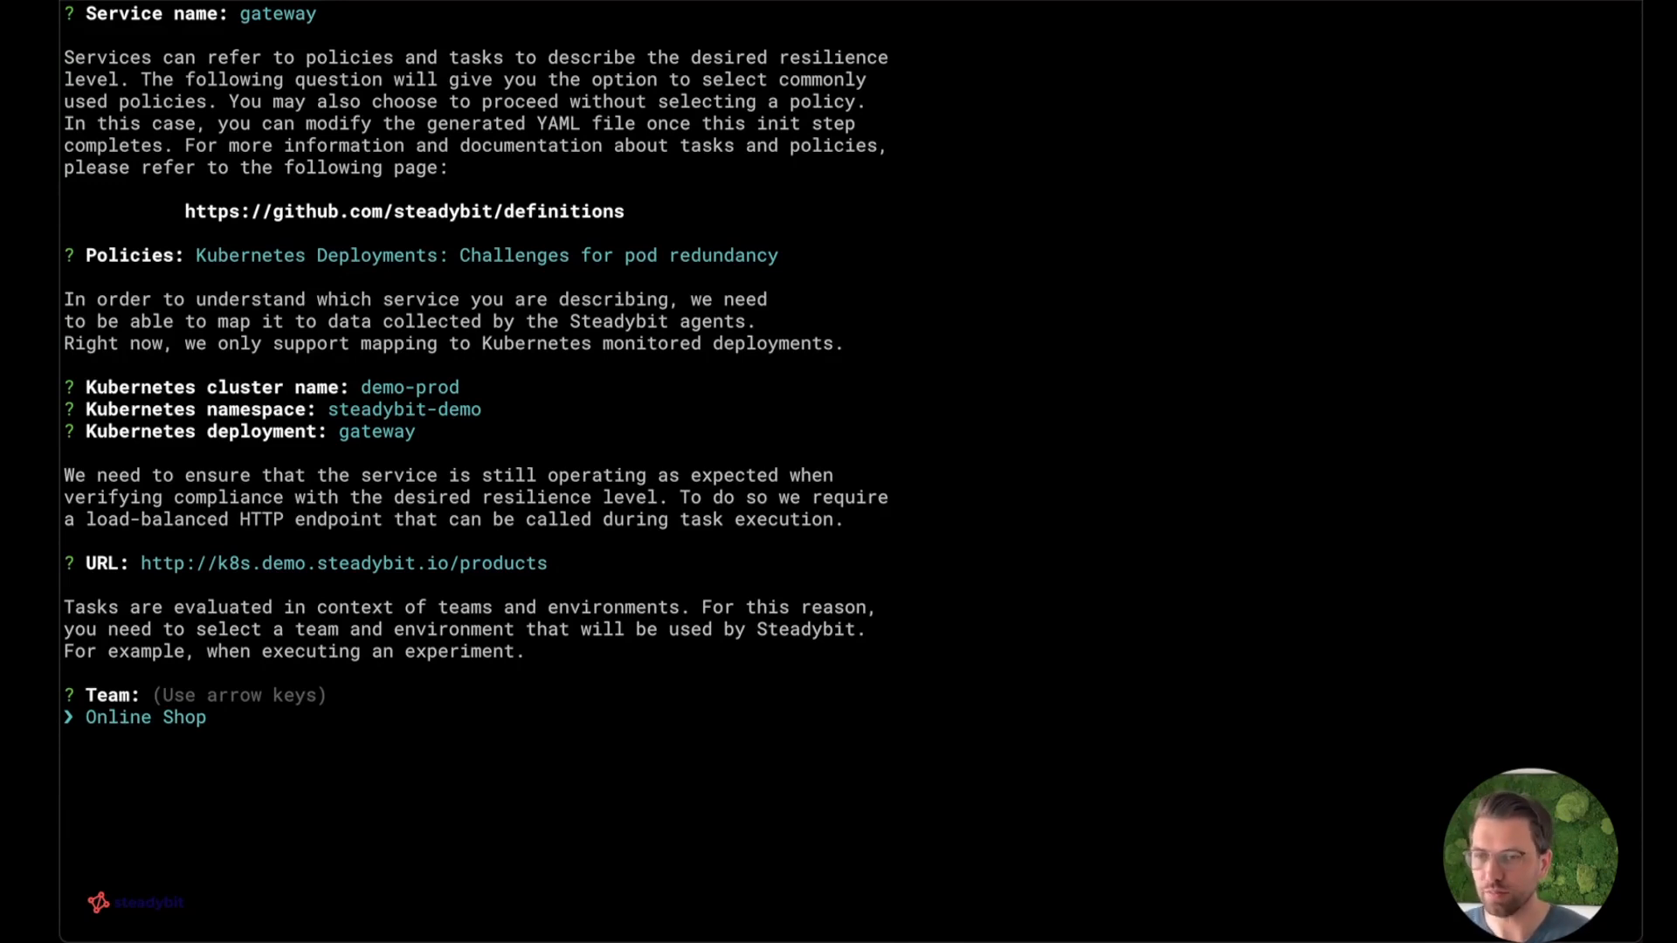
Choose the Online Shop team and the Online Shop PROD environment, and create the .steadybit.yml service definition file.
key("Return")
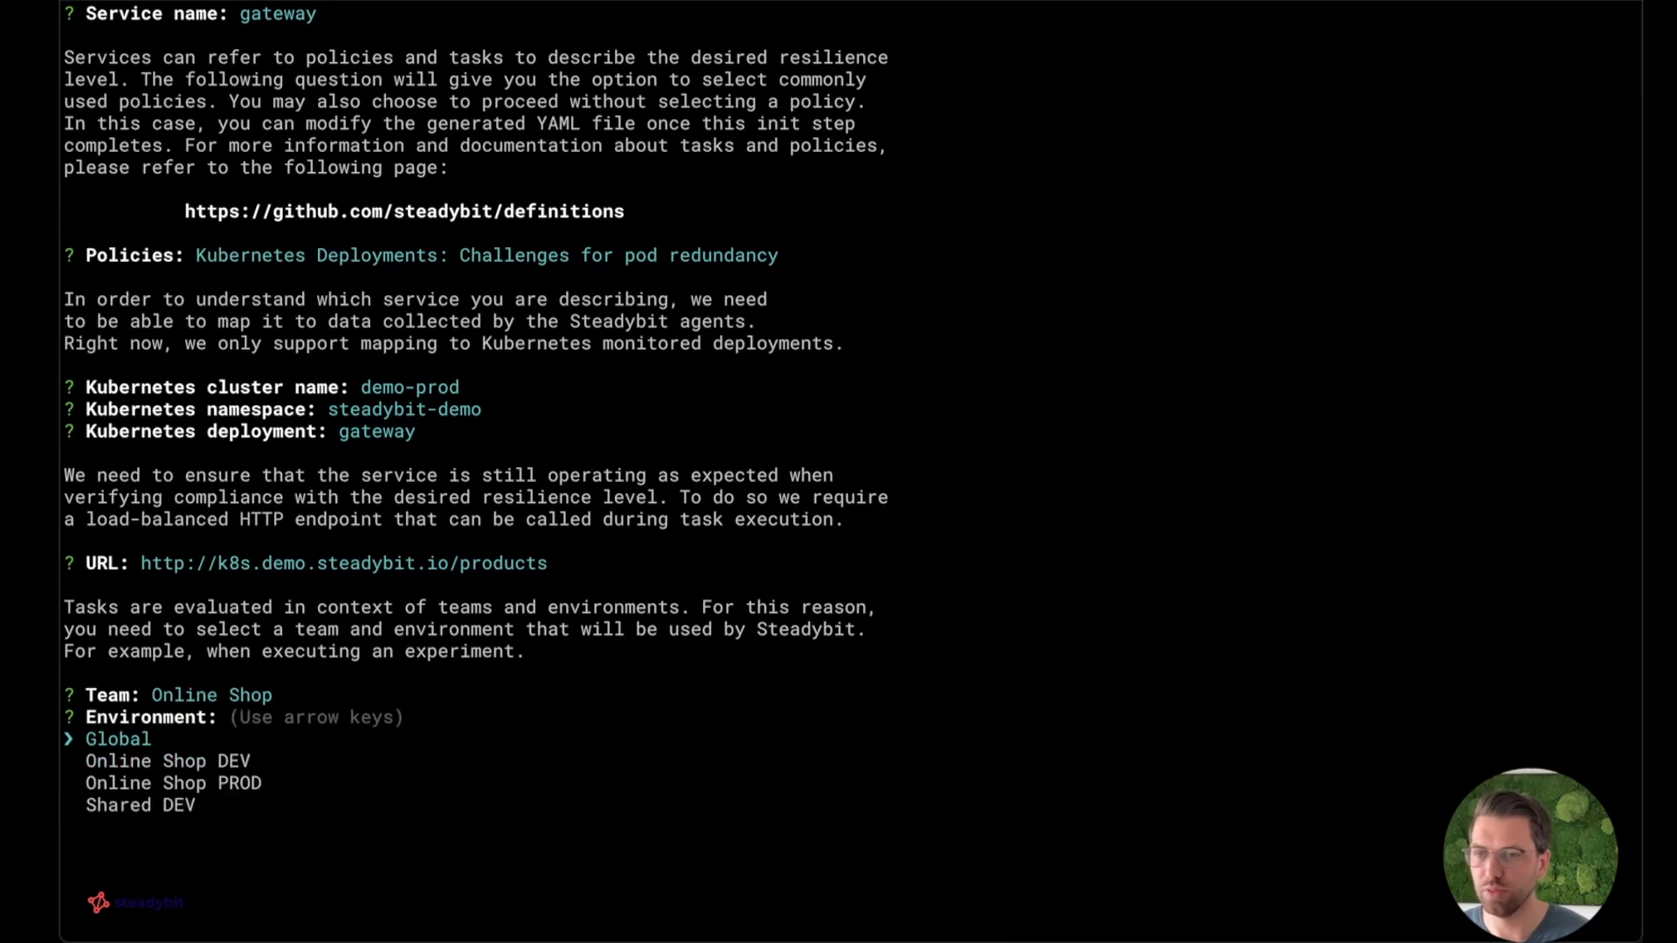
key("Down")
key("Down")
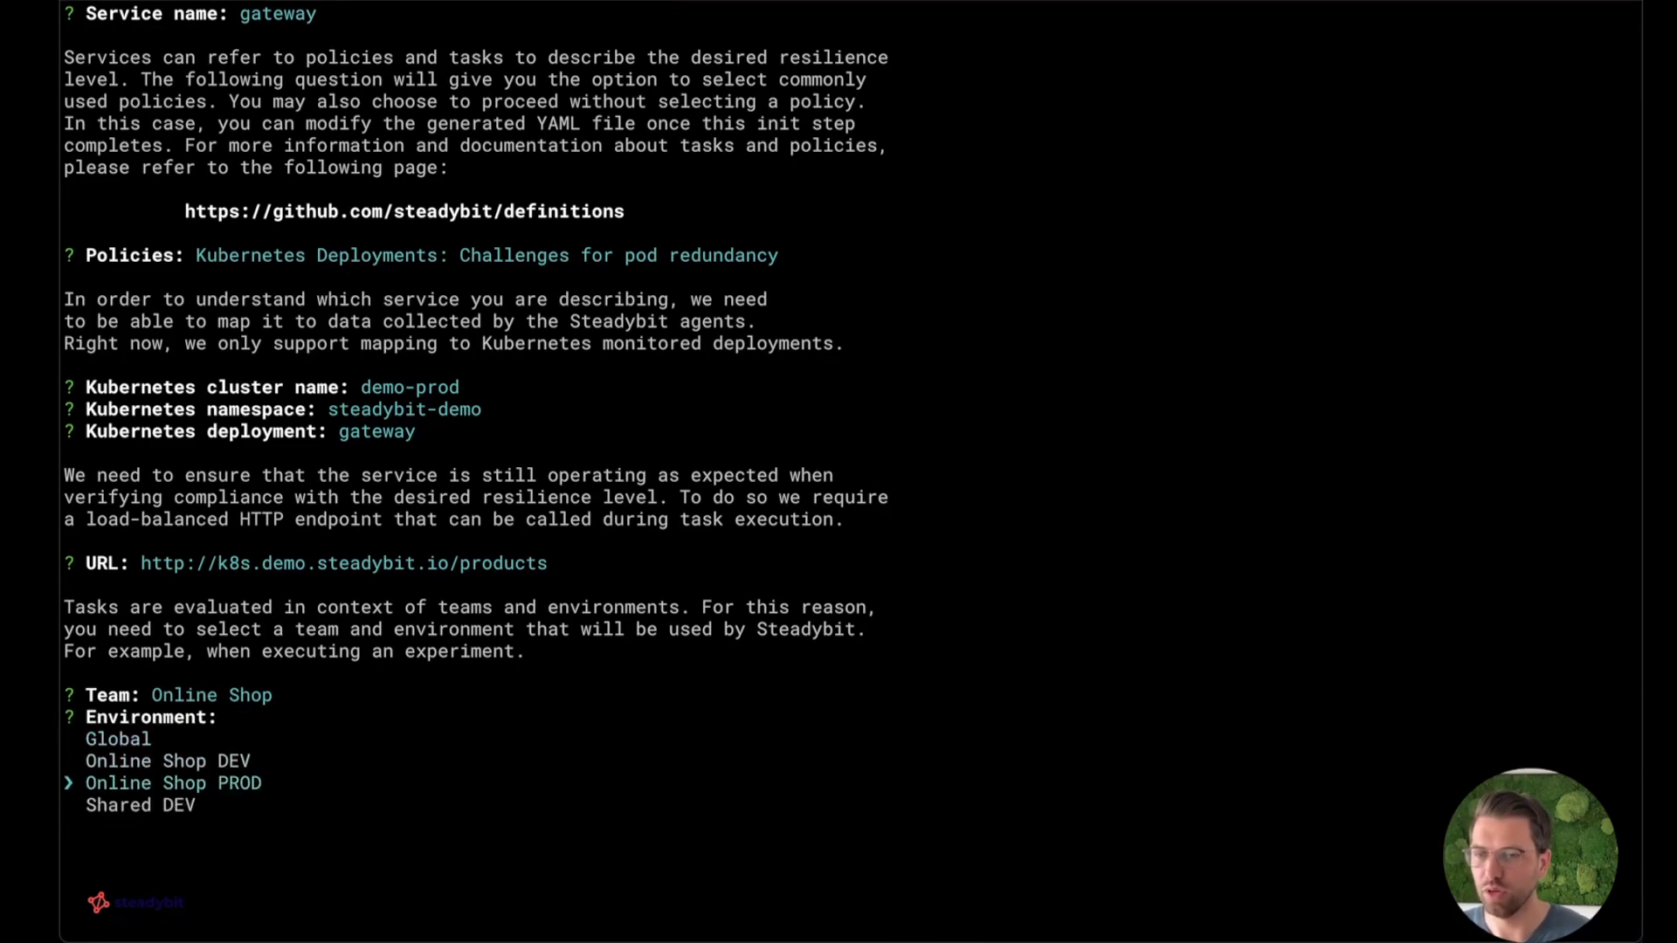
key("Return")
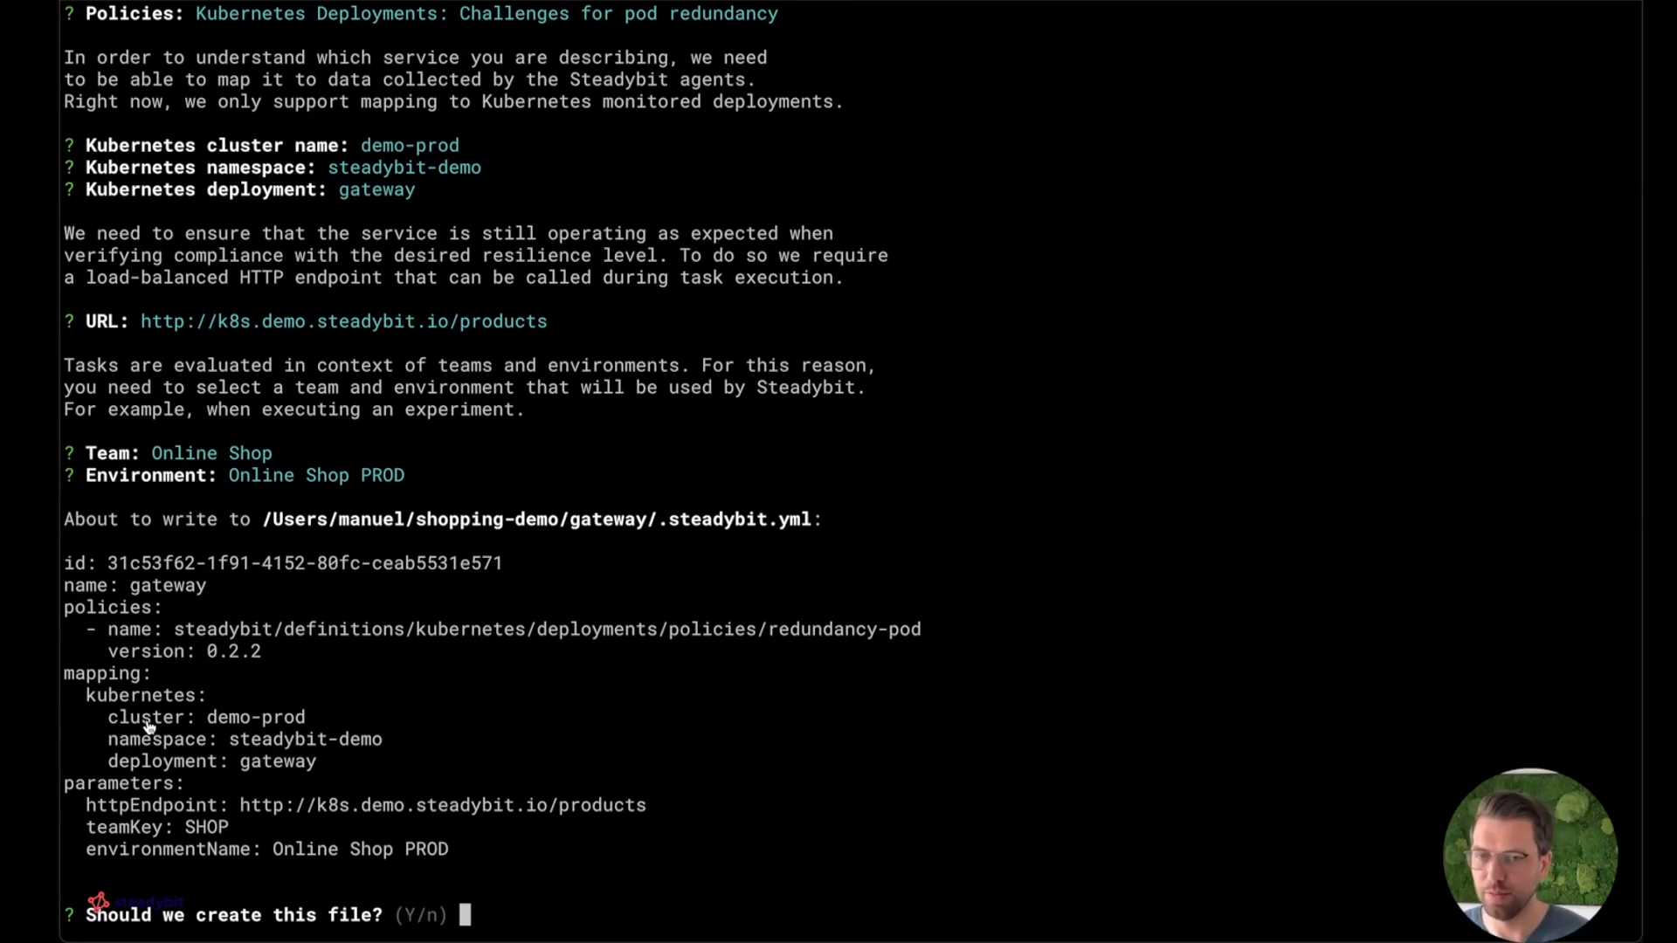
key("Return")
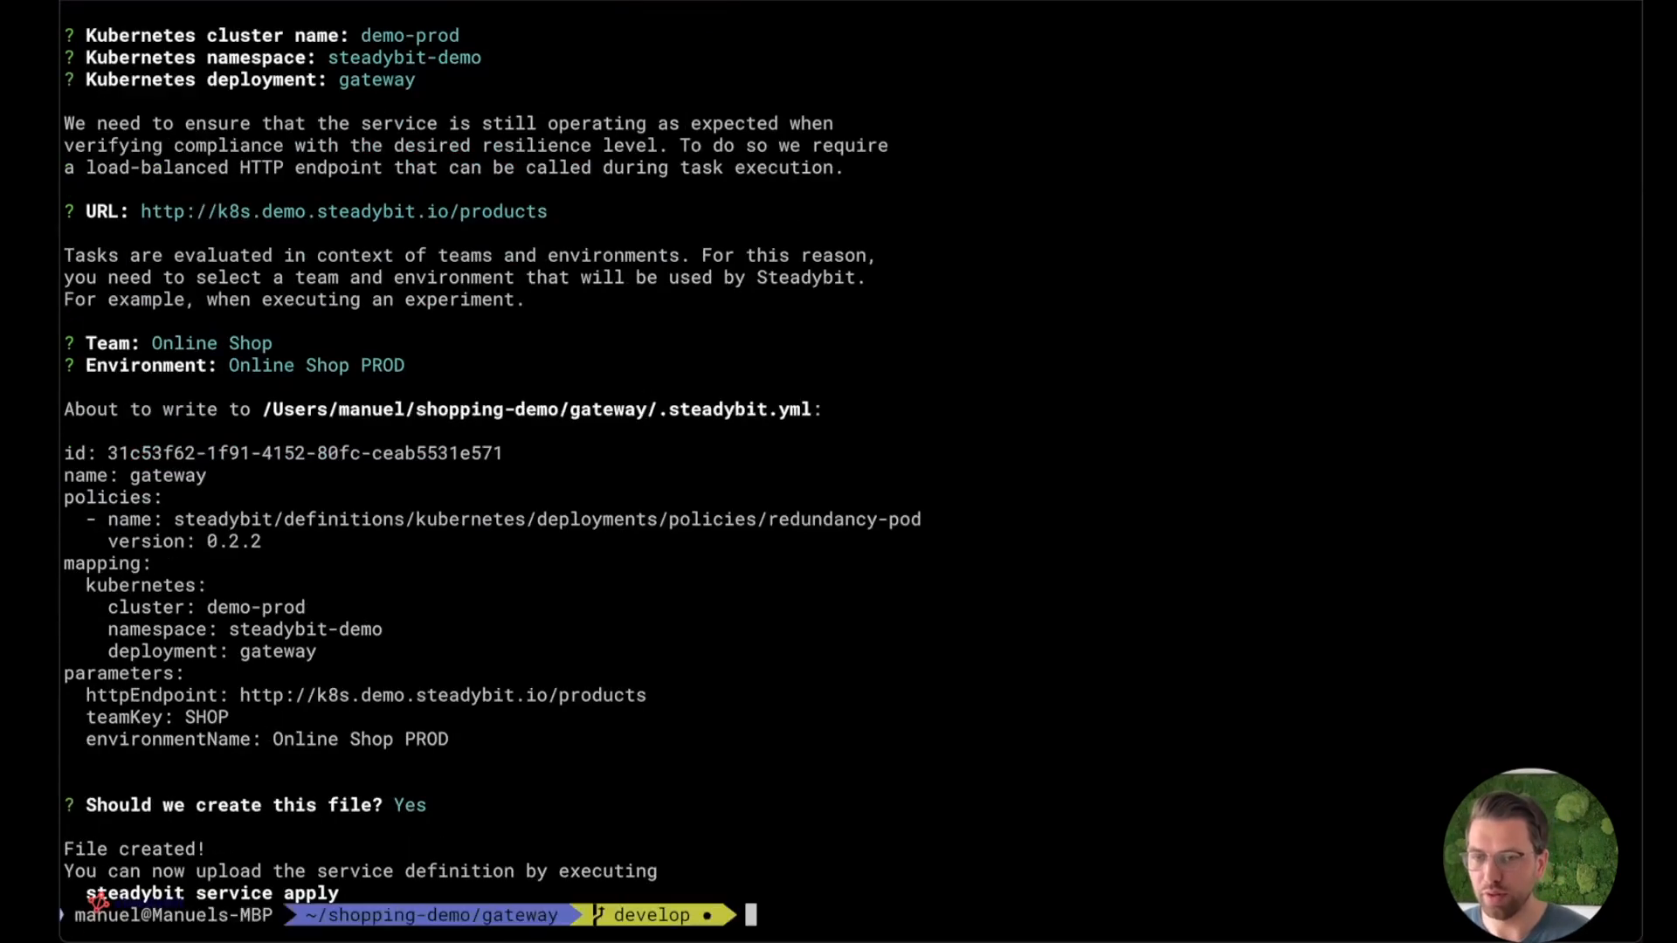
List all files in the gateway folder, including hidden ones, and point out the .steadybit.yml entry.
type("ls -al")
key("Return")
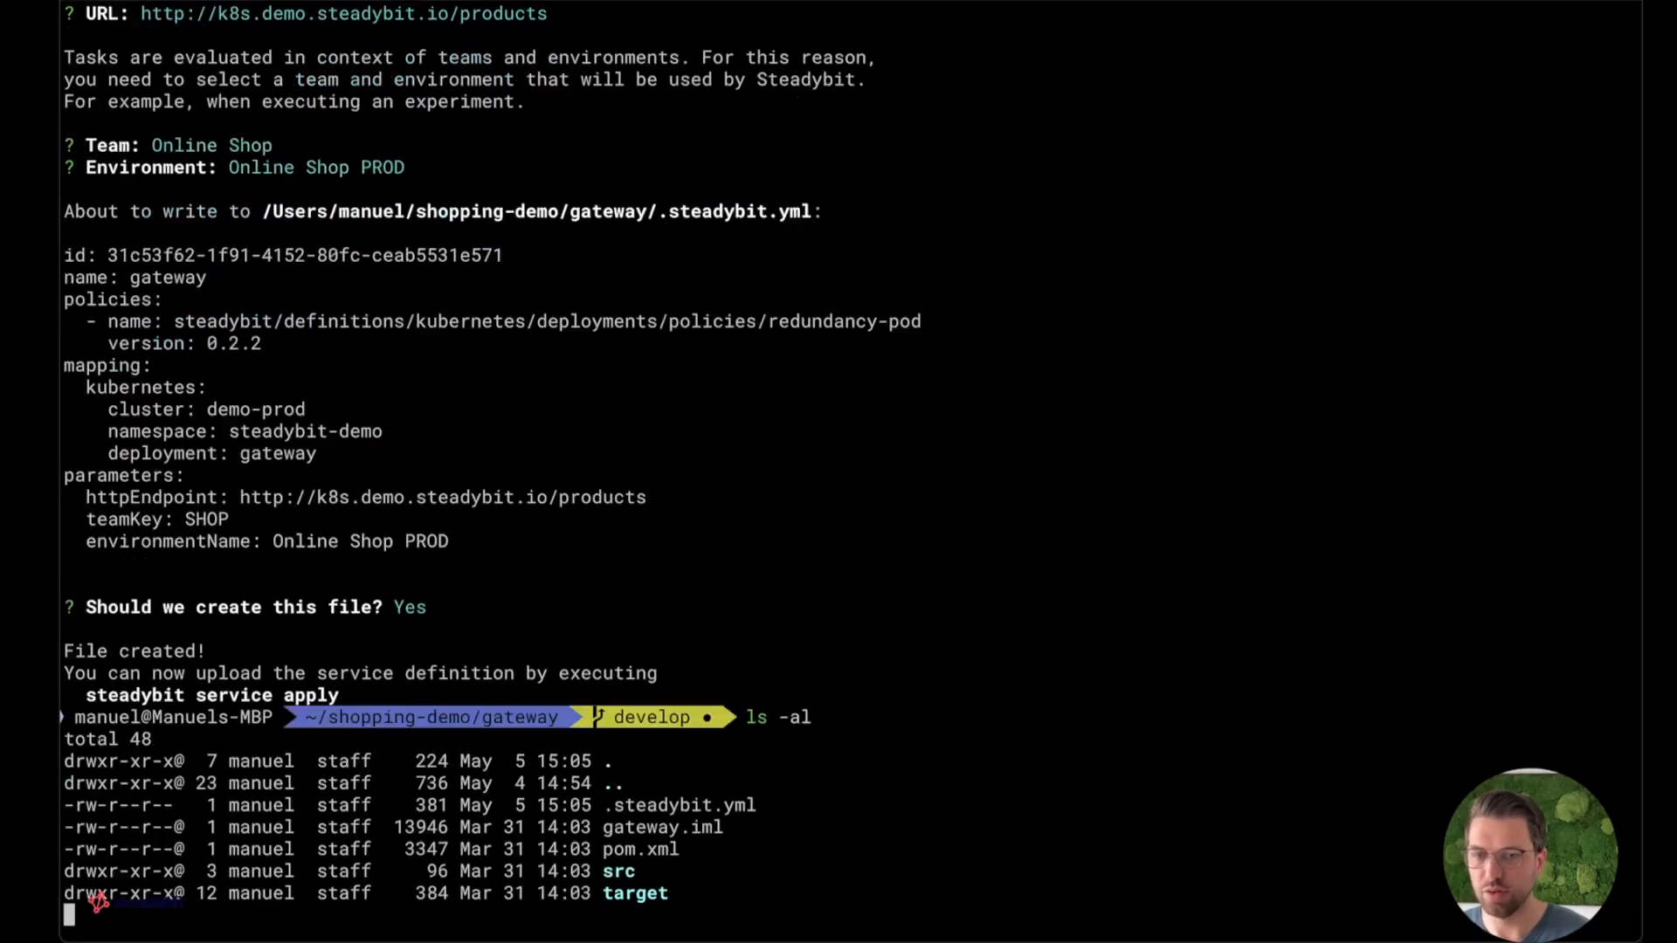
triple_click(643, 810)
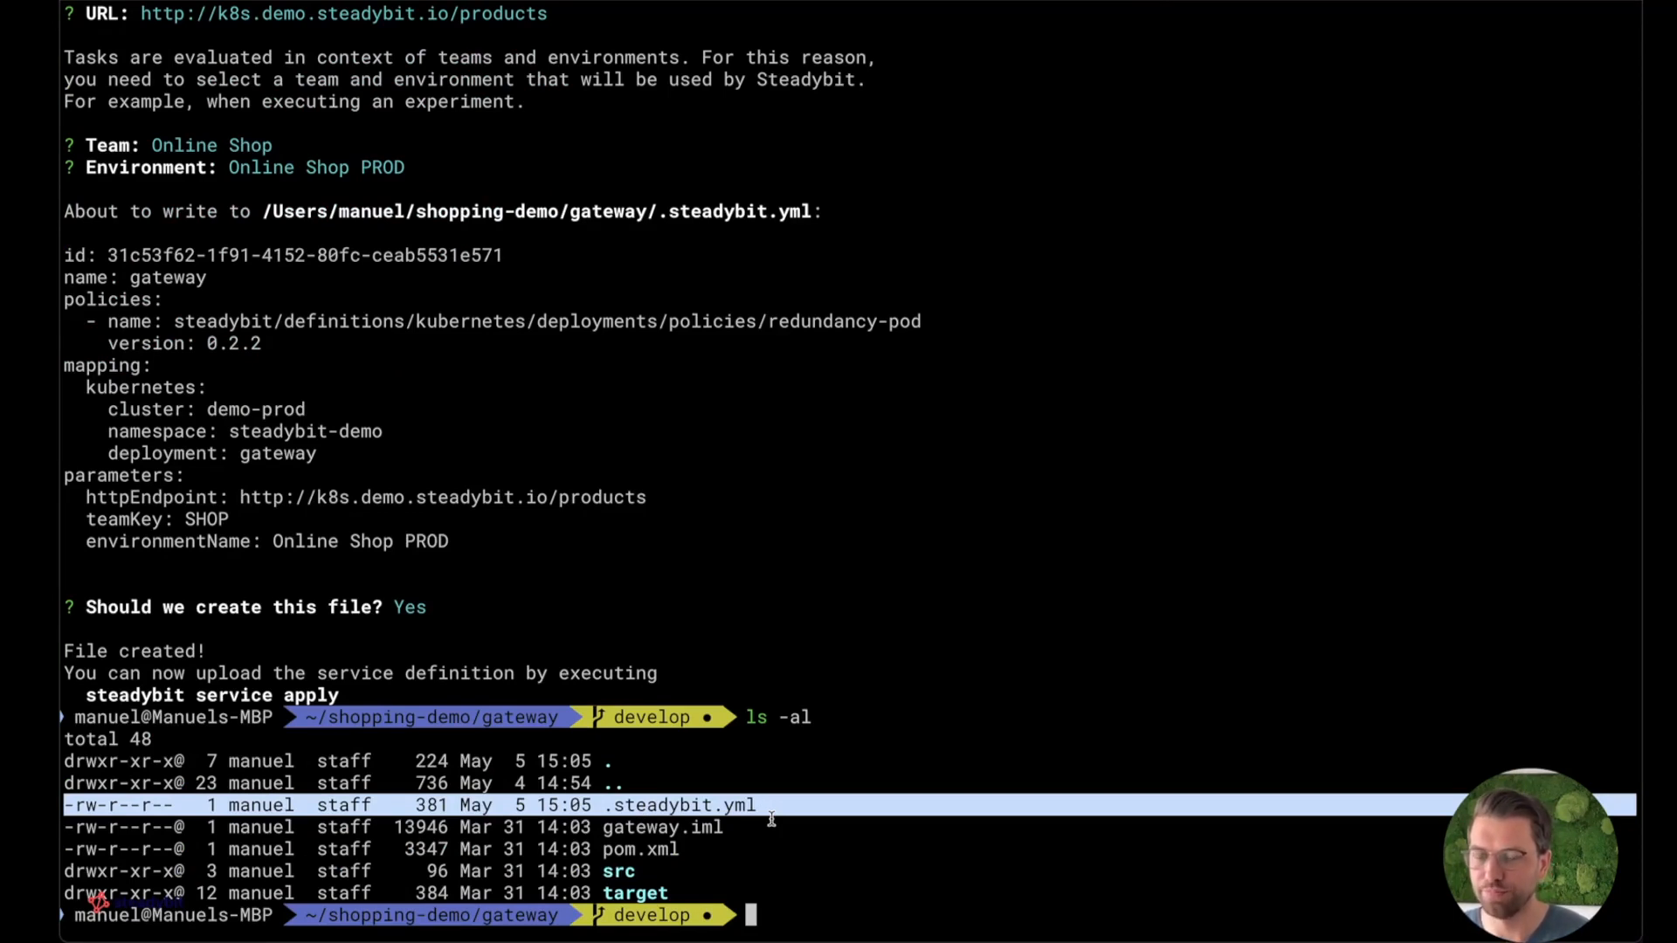
Arrange the landscape map beside the terminal and upload the gateway service definition with steadybit service apply.
type("steady")
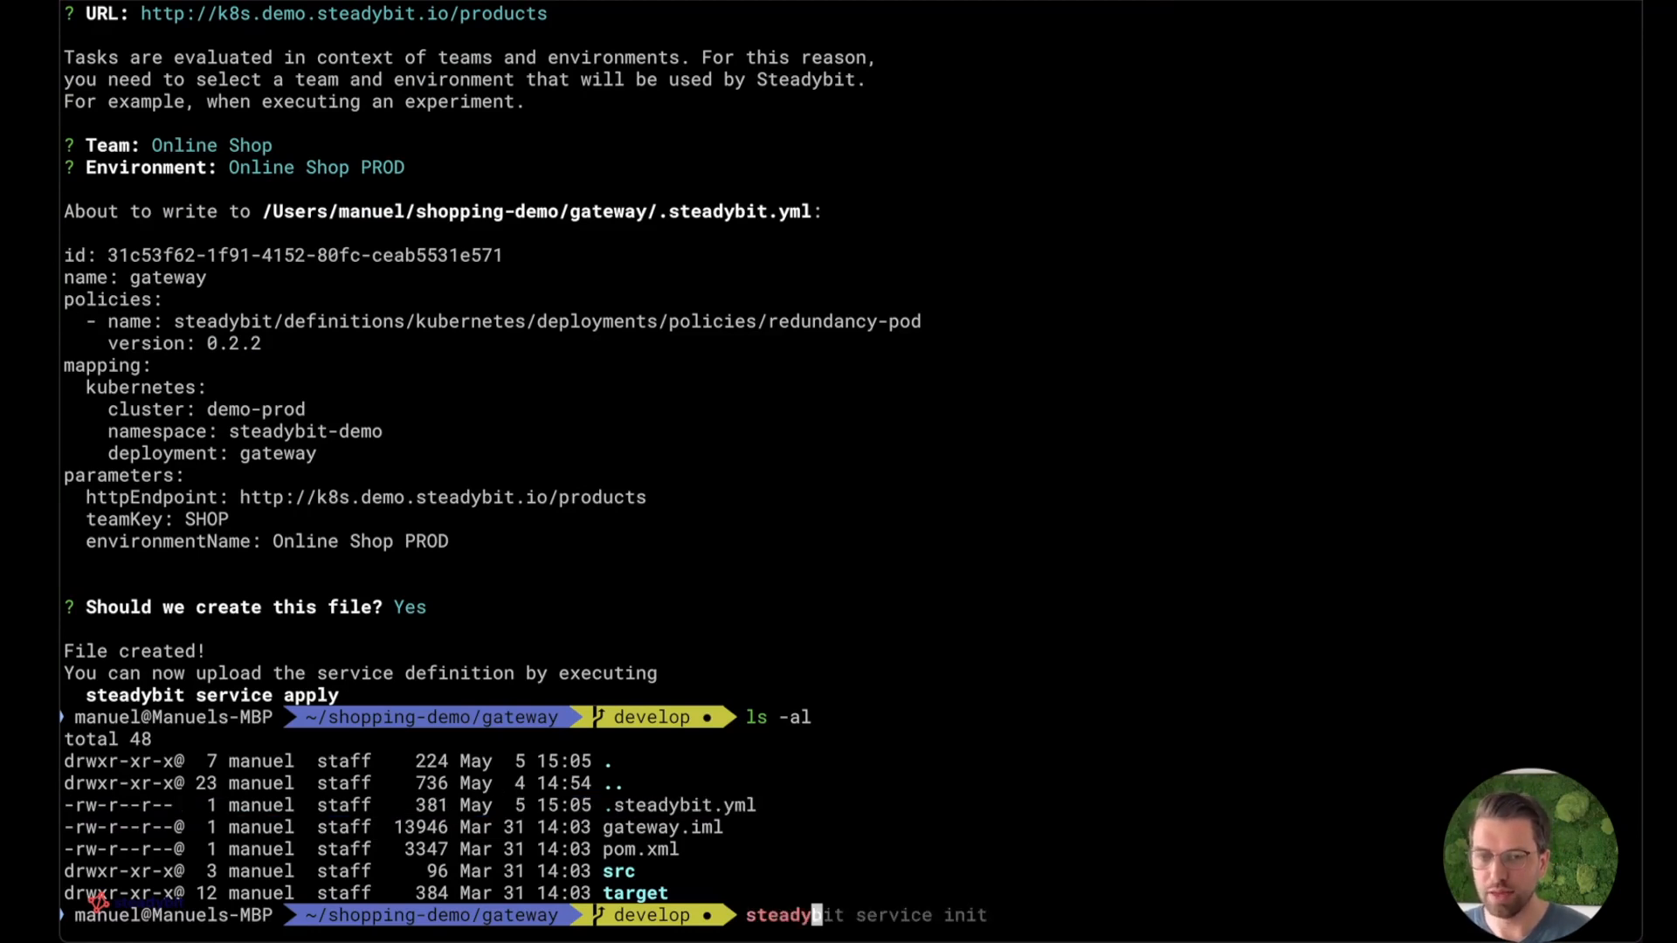
type("bit service apply")
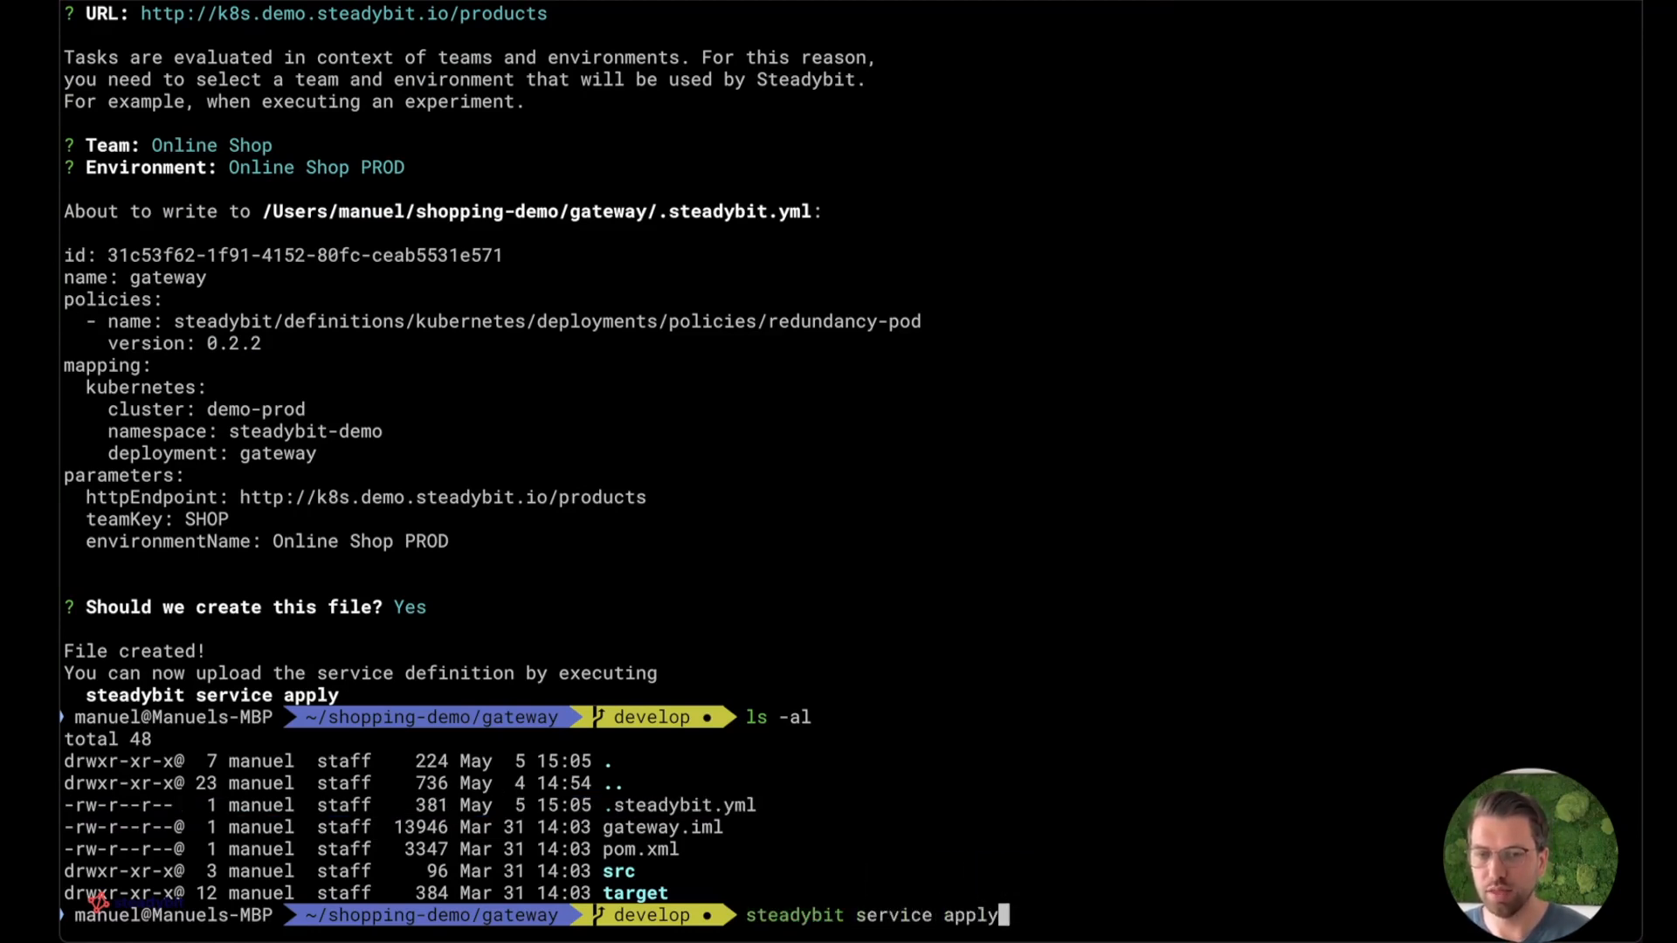
left_click_drag(63, 582, 850, 600)
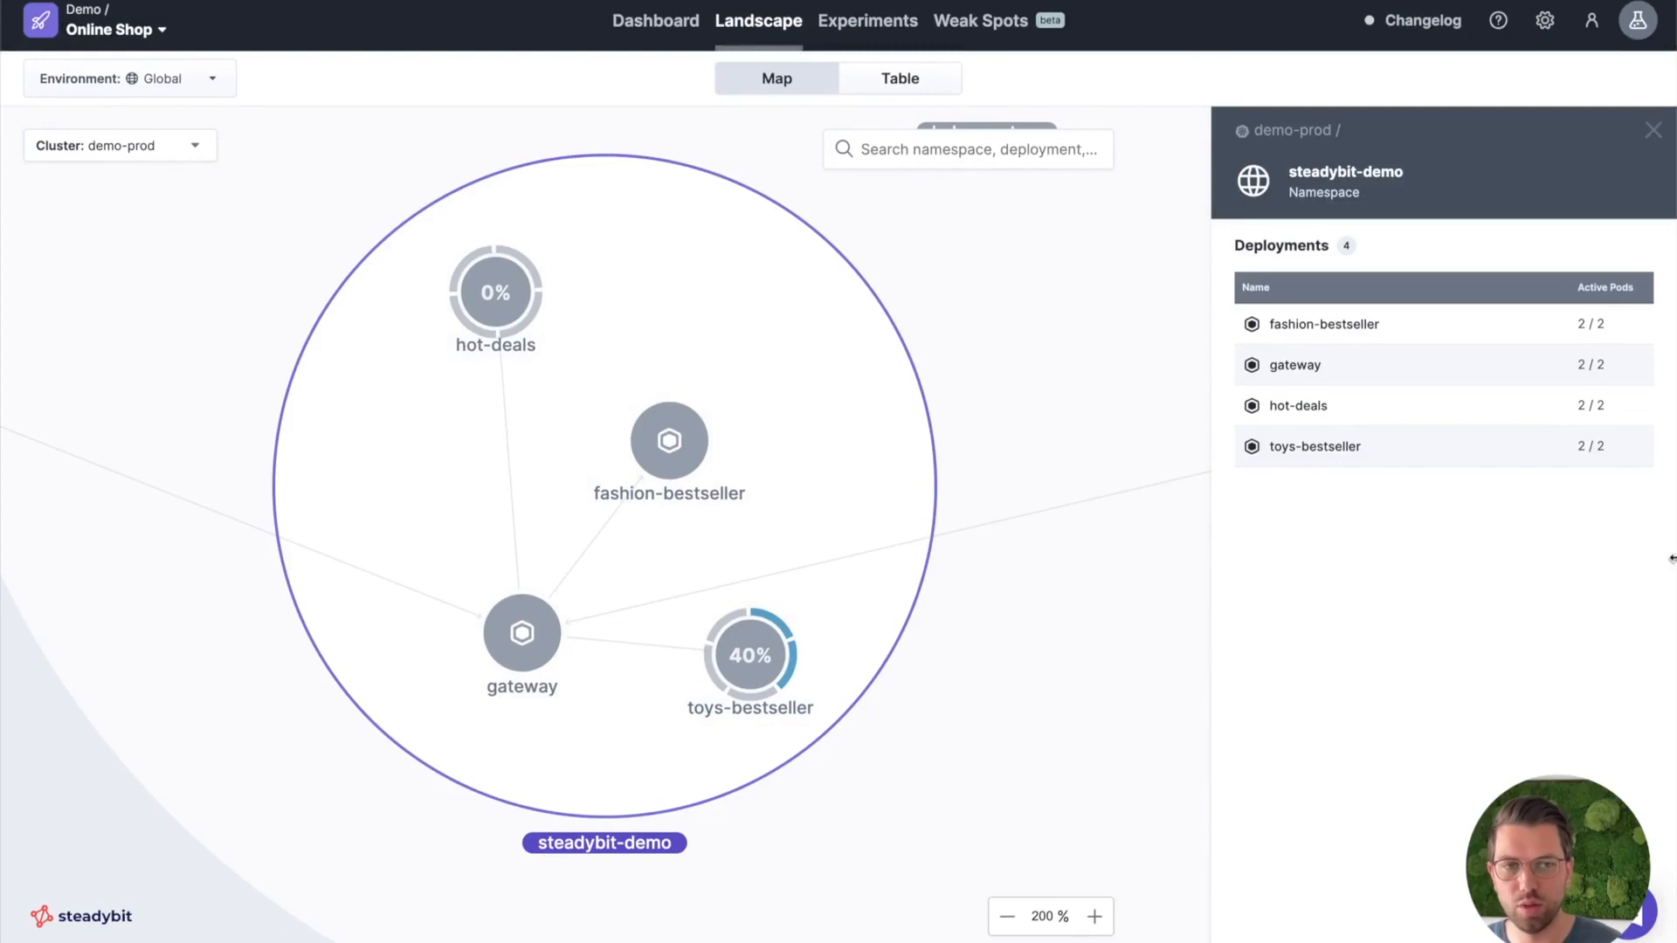
left_click_drag(1668, 559, 1074, 588)
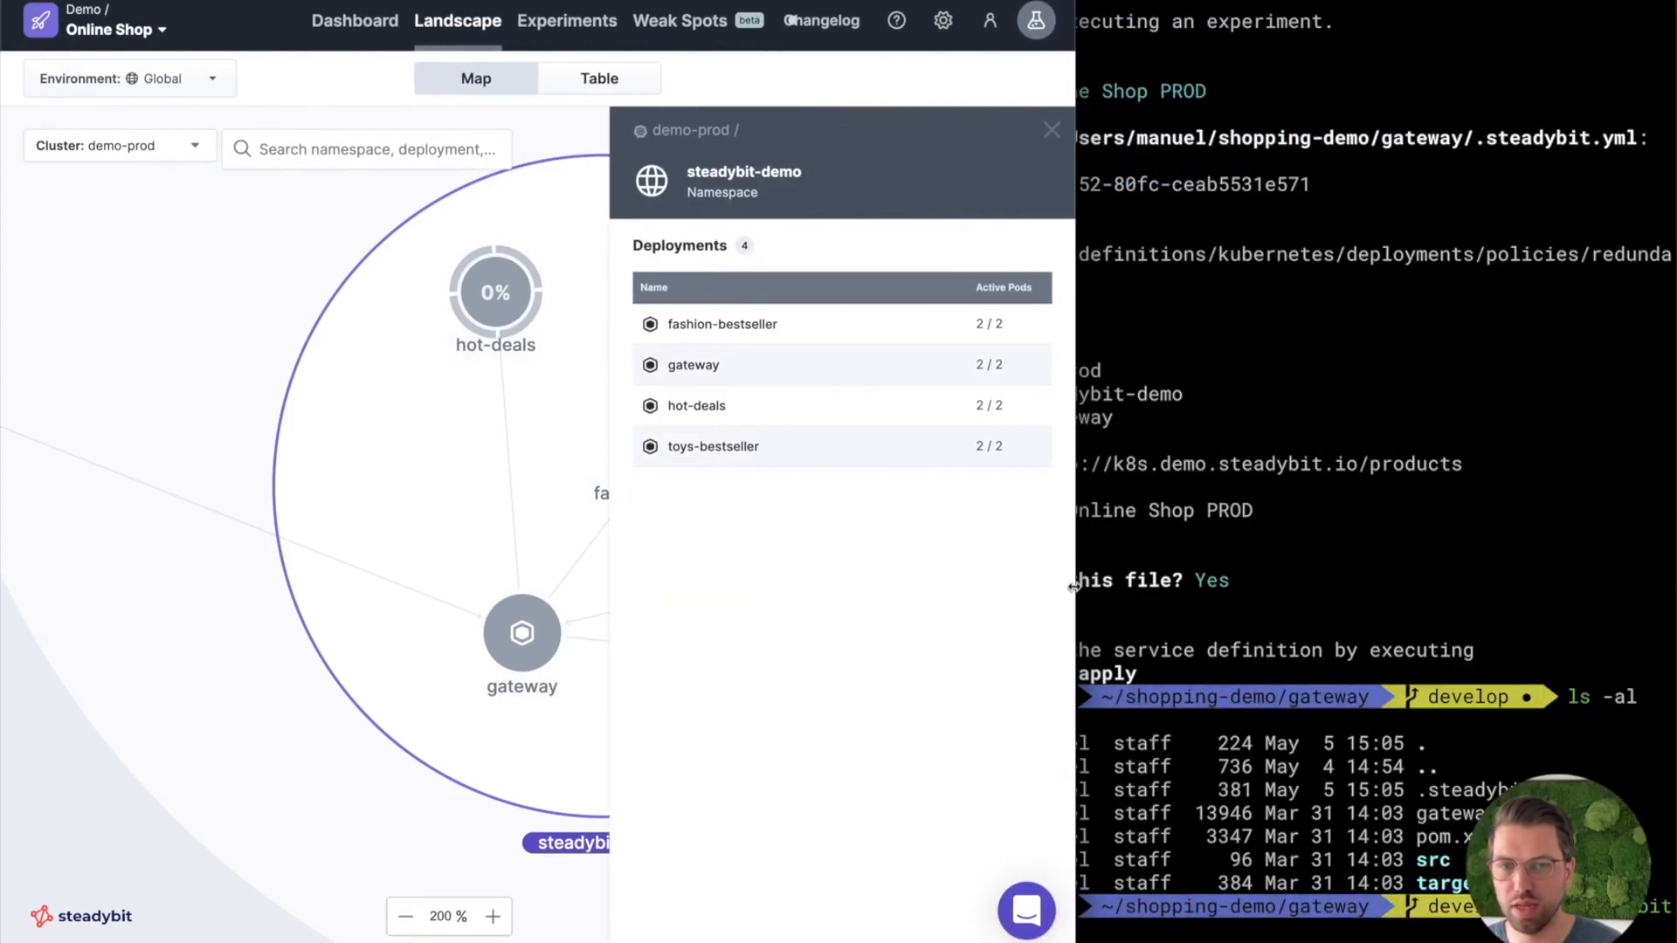
left_click(1216, 598)
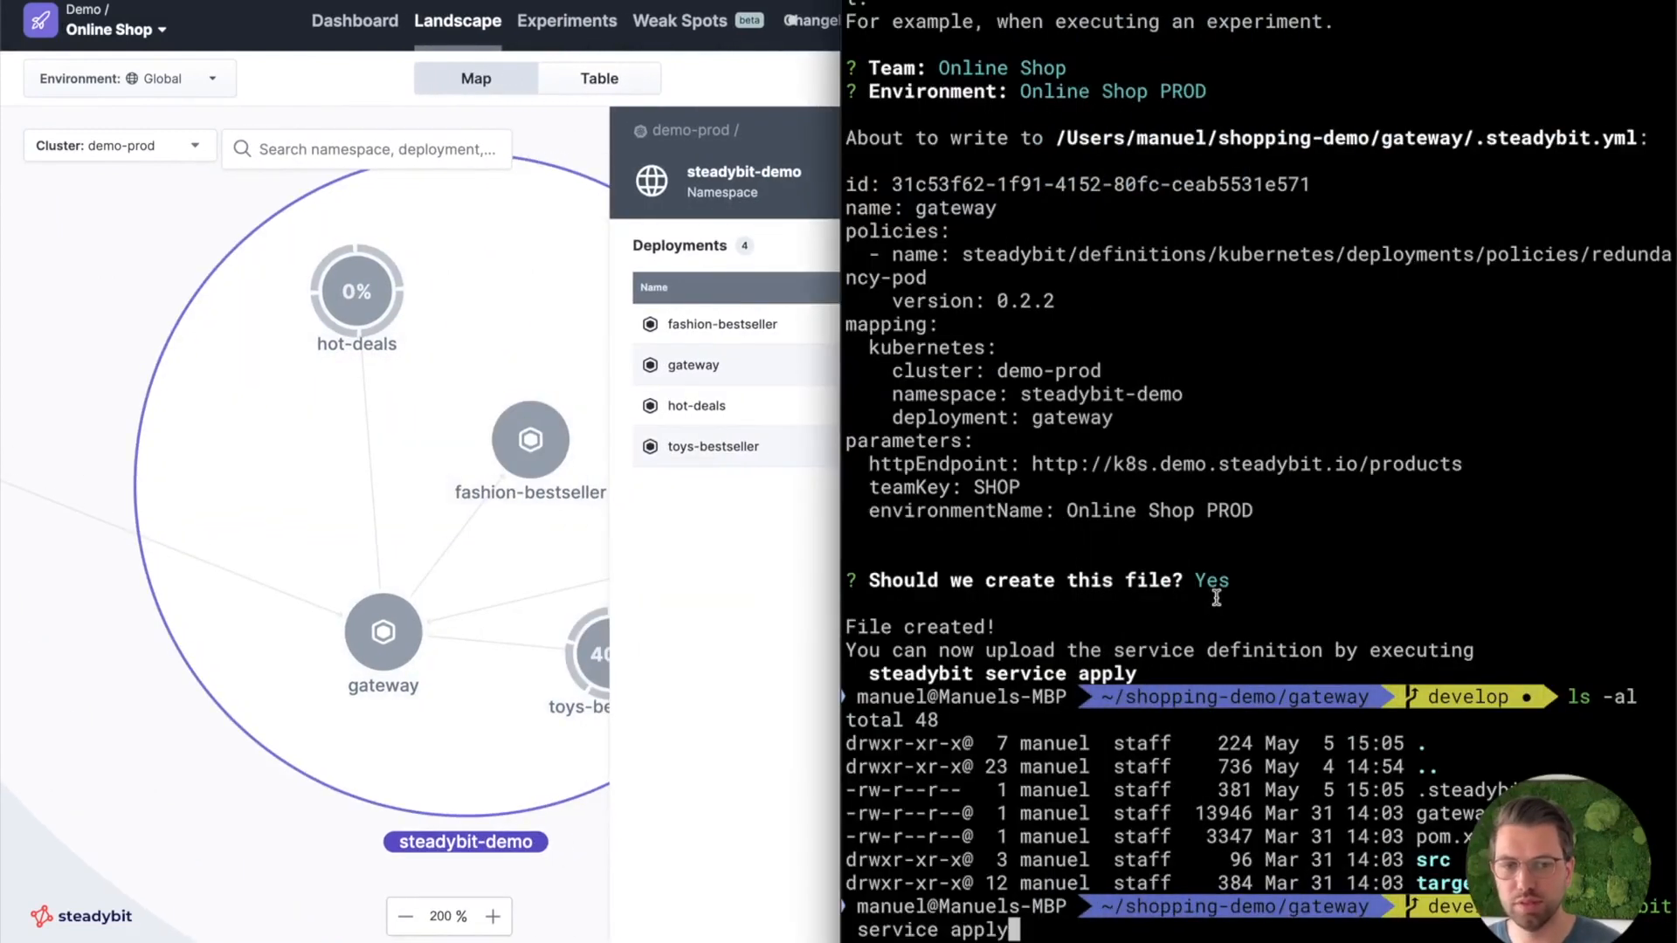
key("Return")
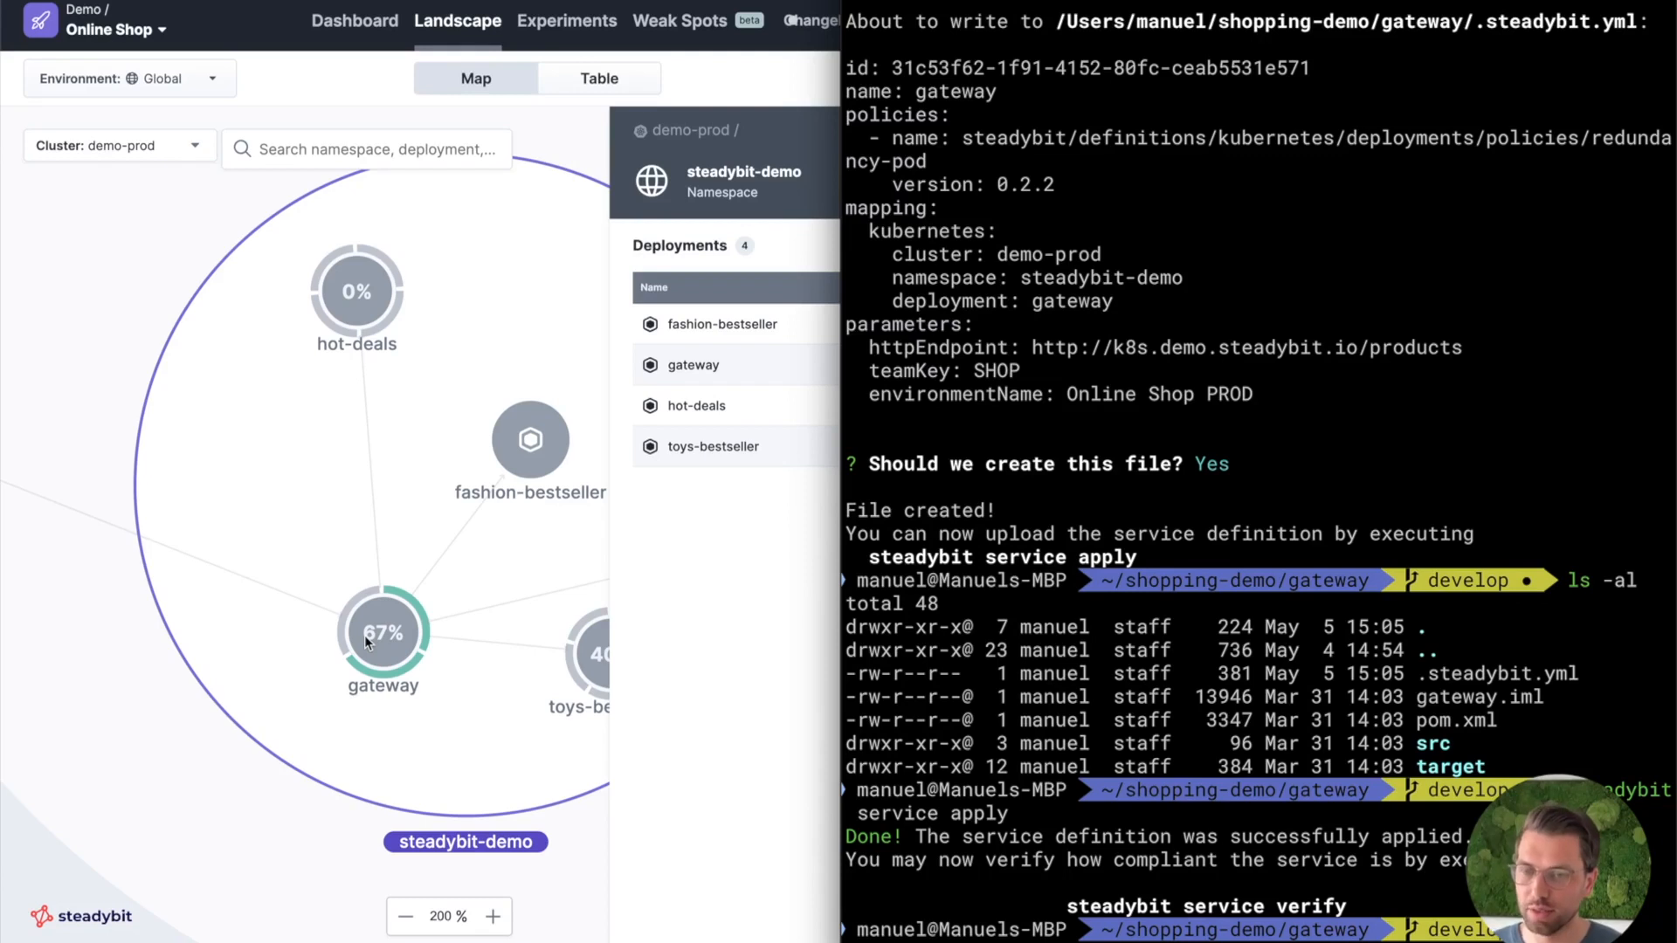
Enlarge the landscape view, open the gateway deployment's tasks and examine the single pod failure experiment's When and Then conditions.
left_click(280, 647)
key("ctrl+alt+Return")
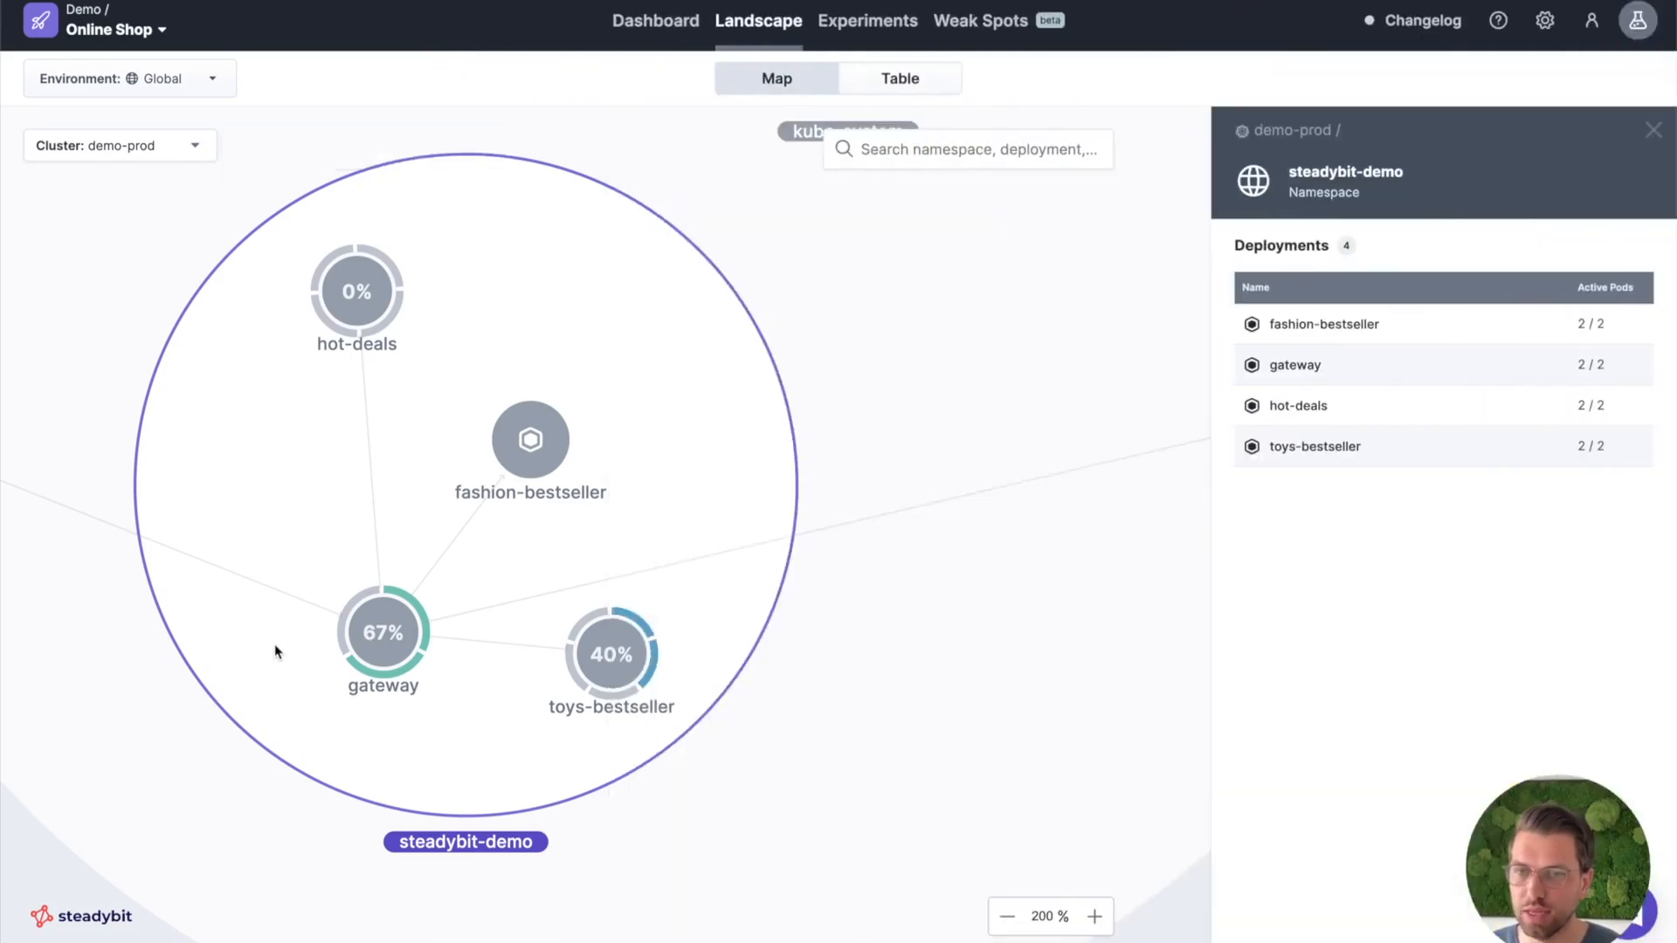
left_click(376, 632)
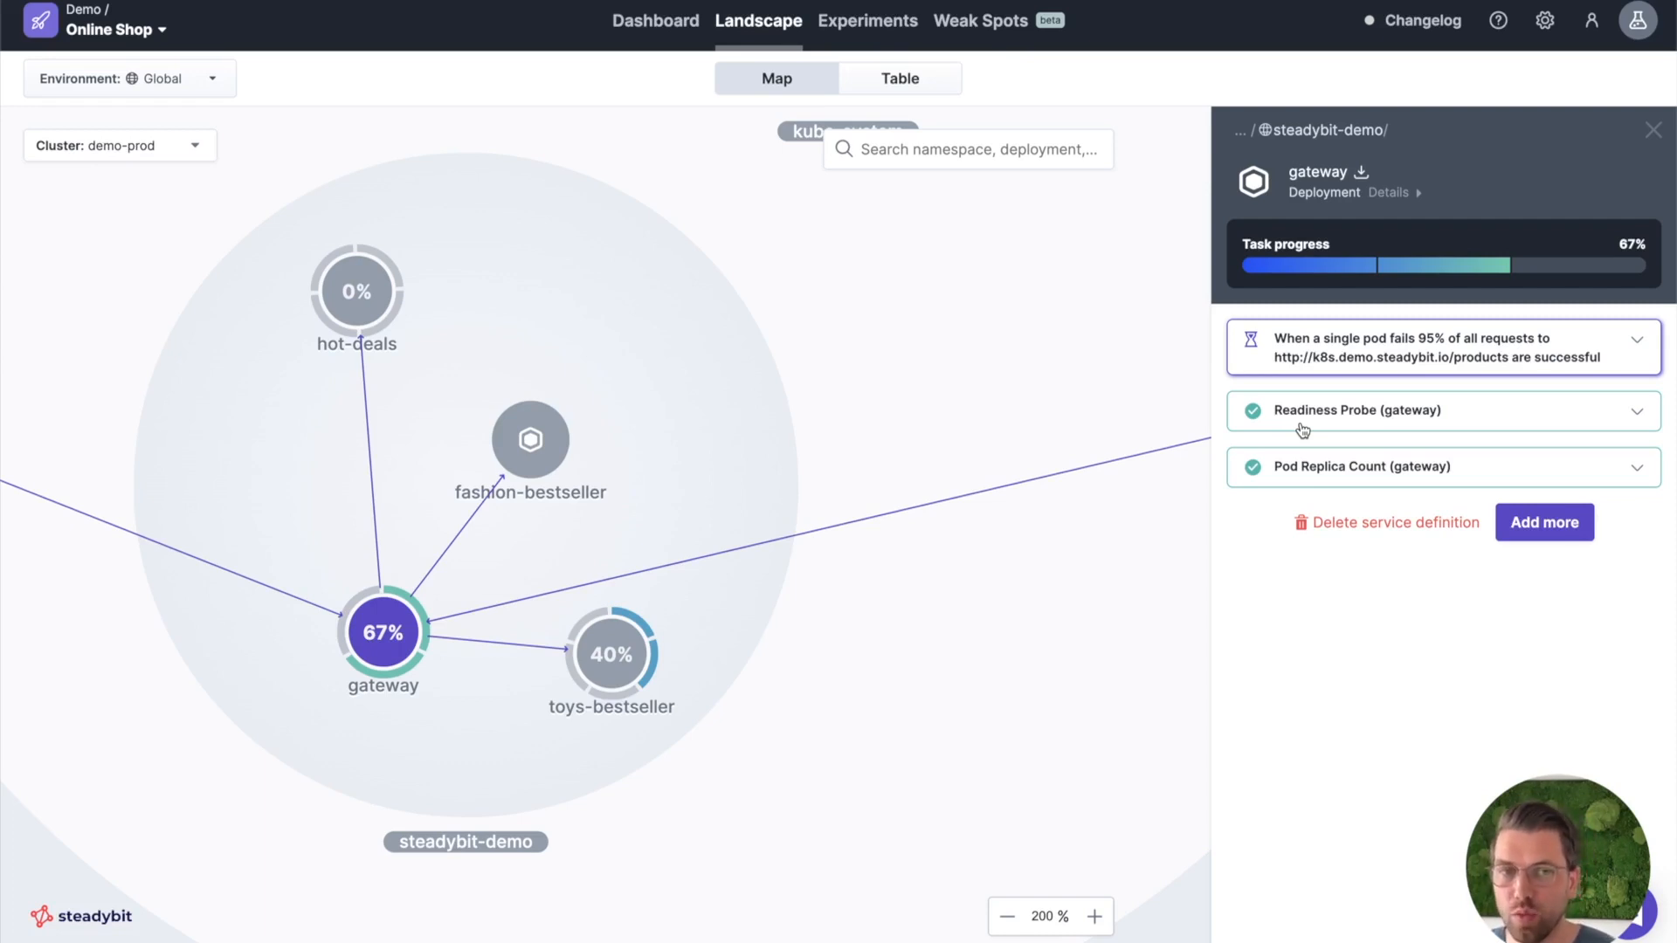
left_click(1424, 349)
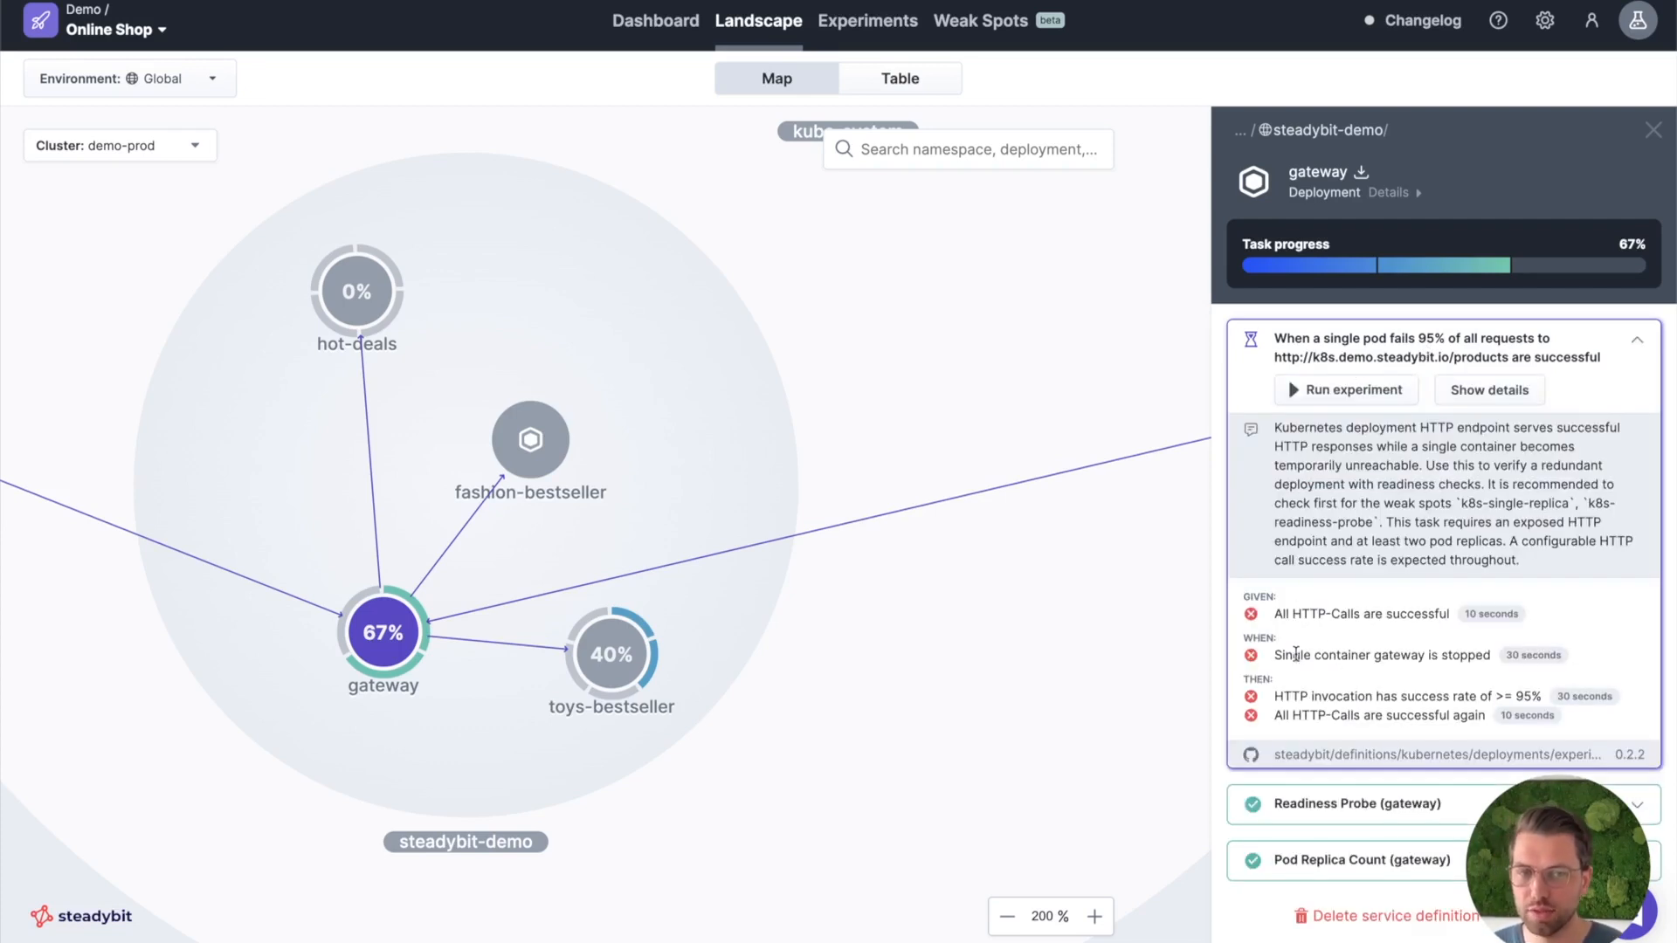
left_click_drag(1293, 655, 1420, 669)
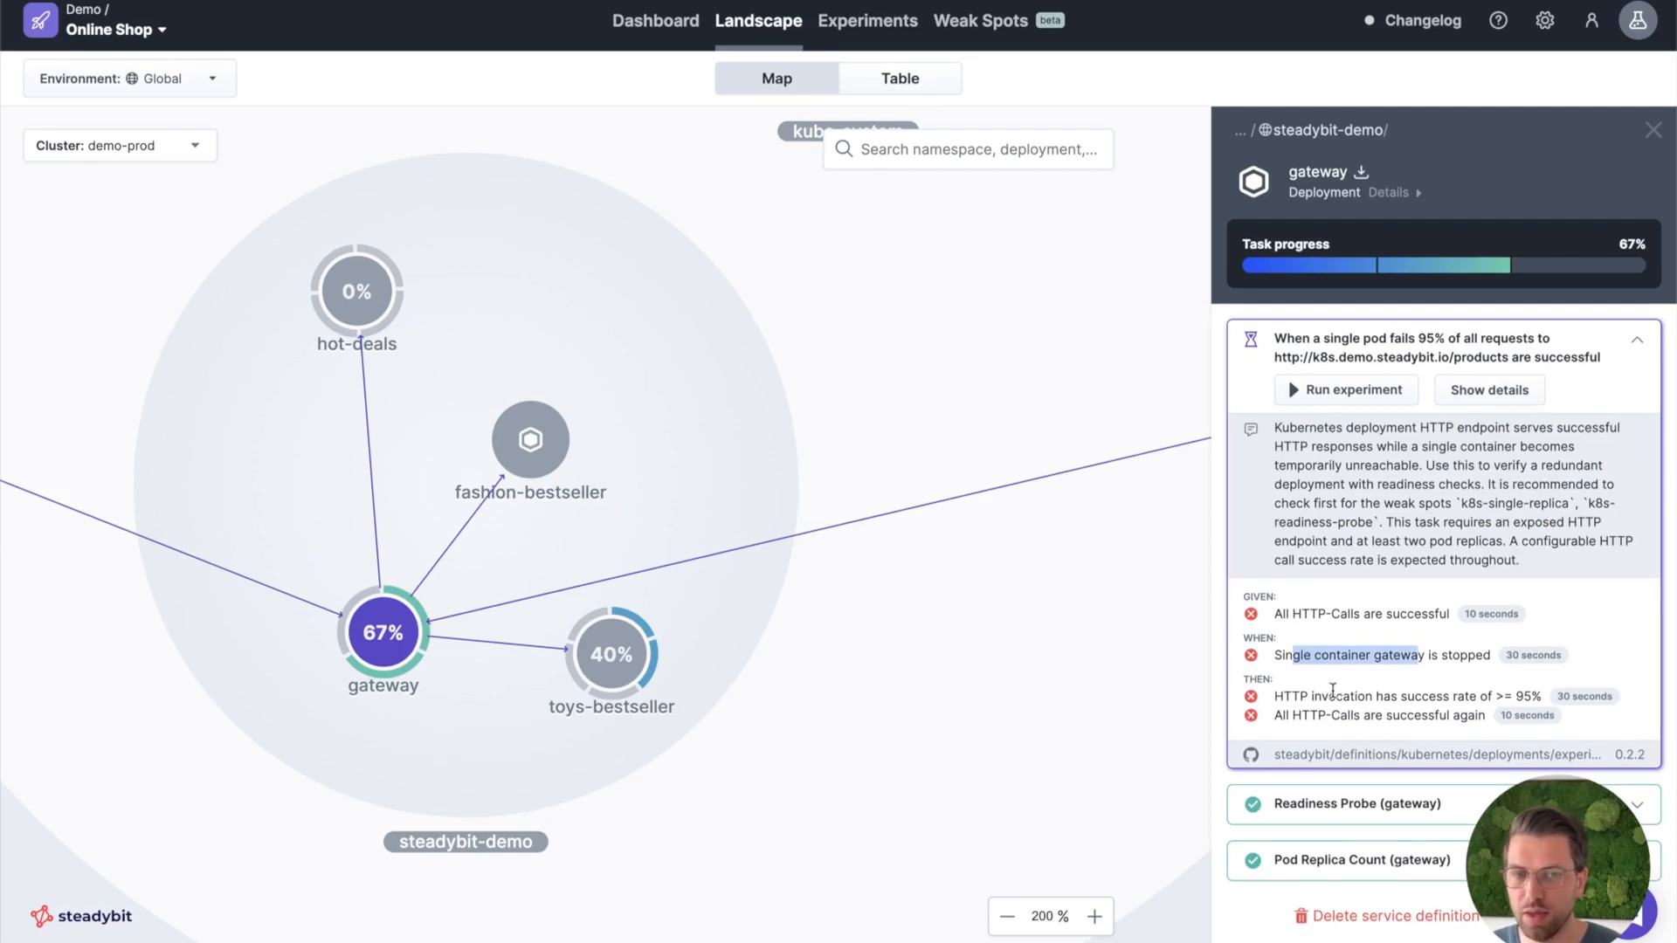
left_click_drag(1293, 697, 1512, 698)
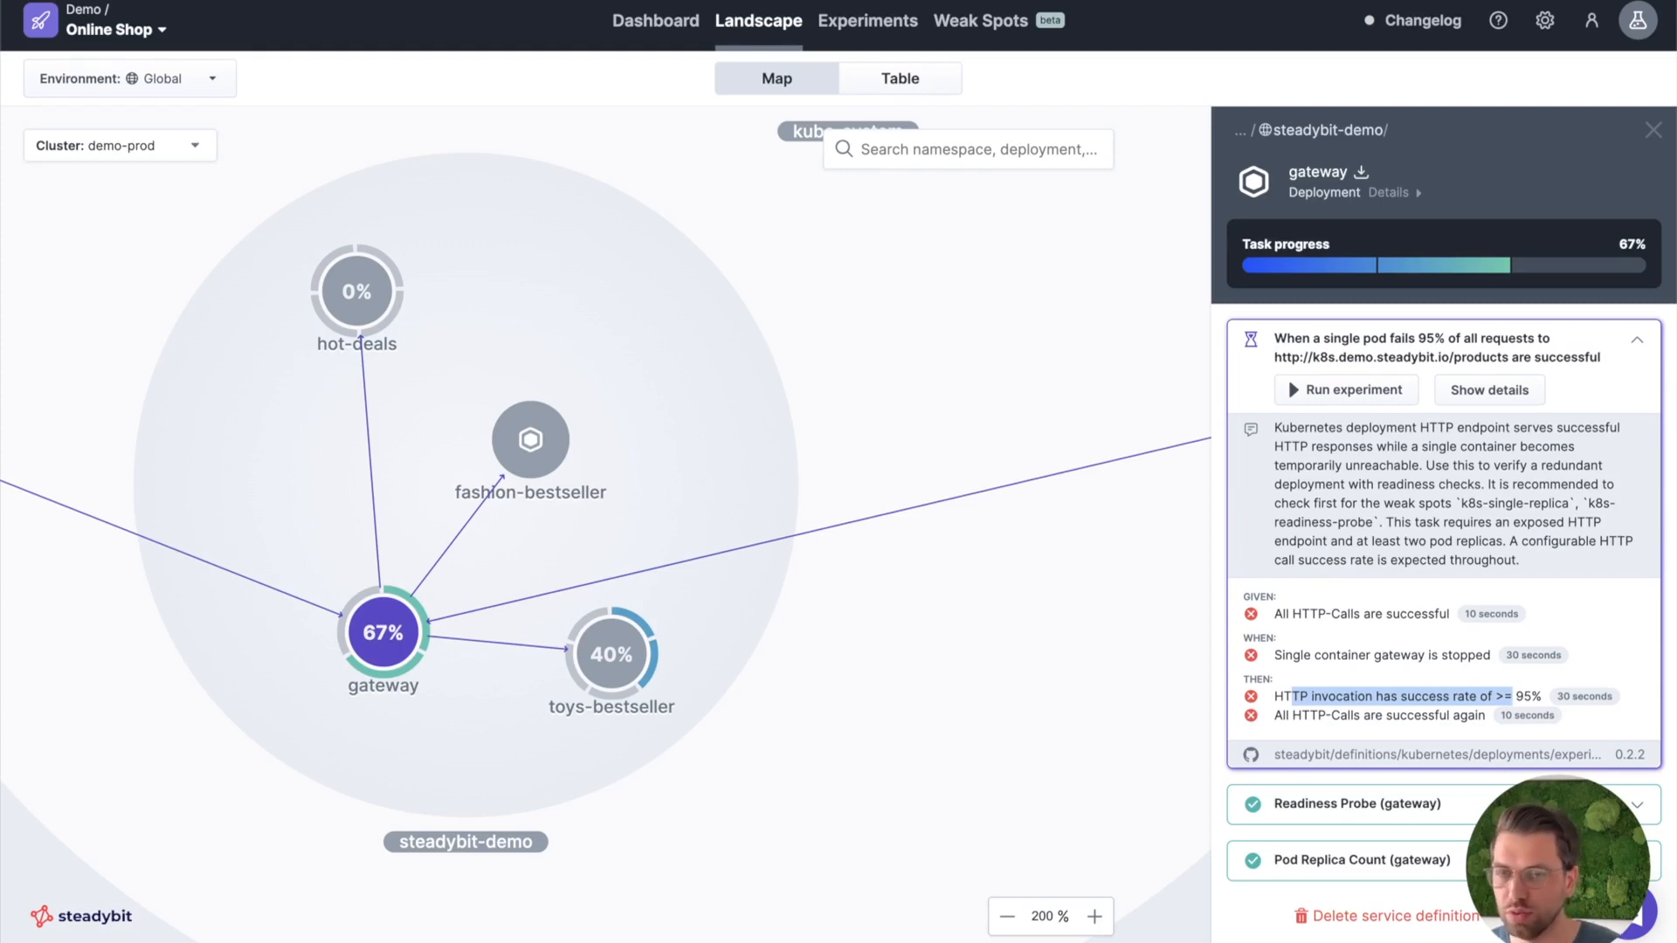
Extend gateway's resilience expectations with "Challenges for HTTP Clients" and save the configuration.
scroll(1406, 699, "down", 10)
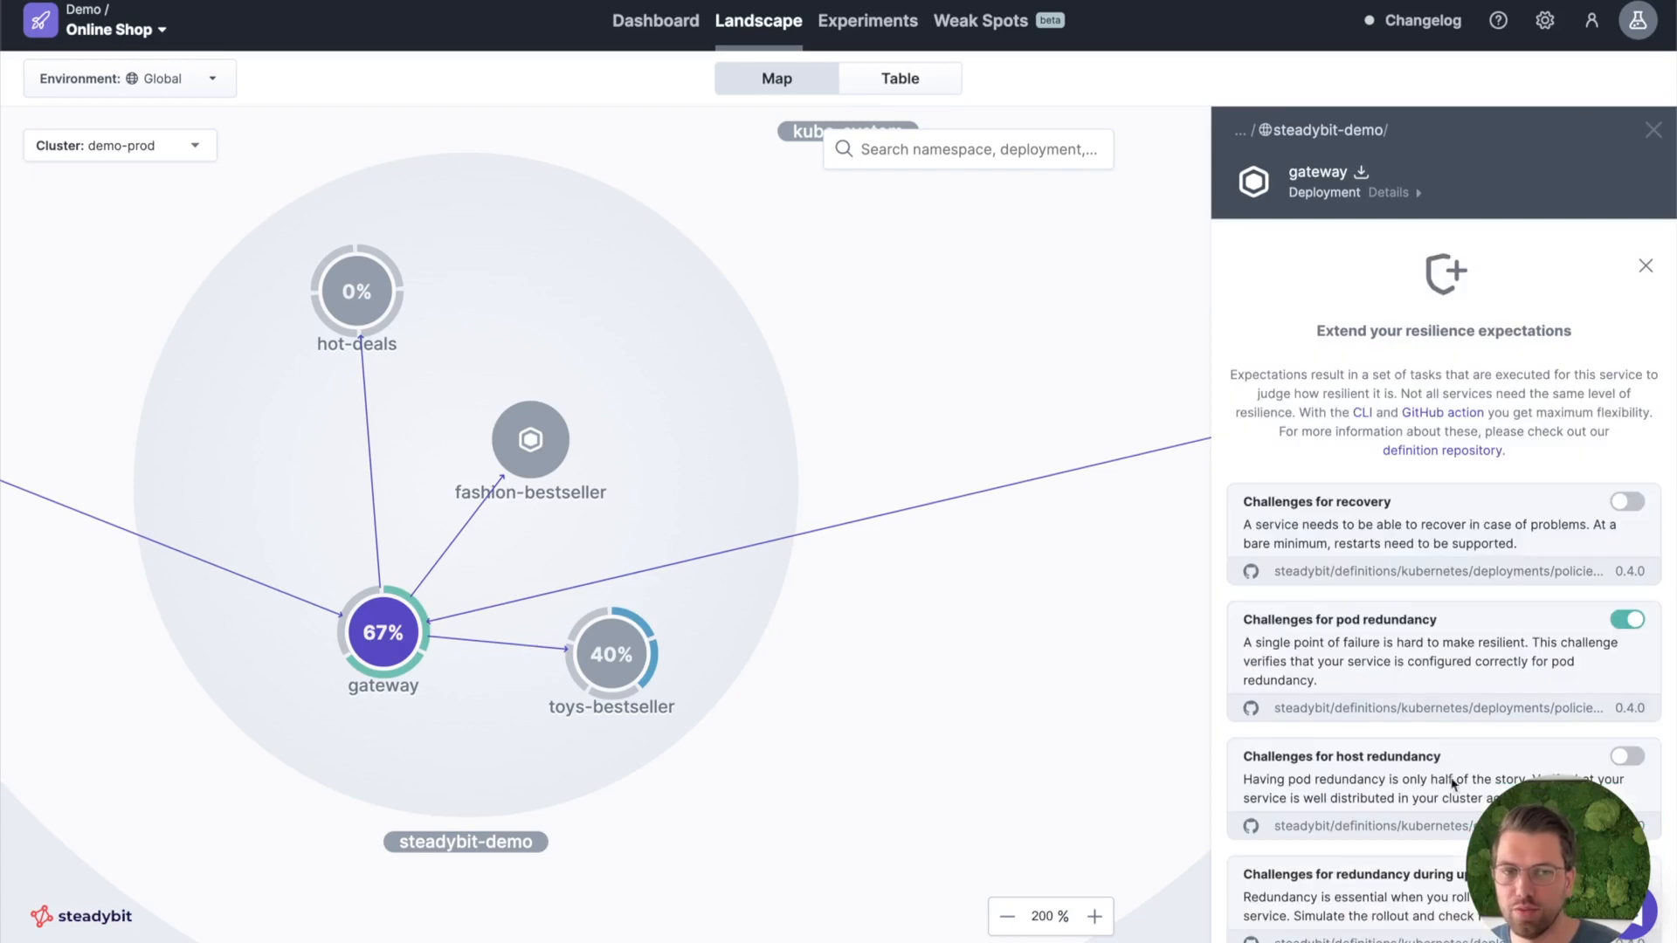
scroll(1405, 699, "down", 2)
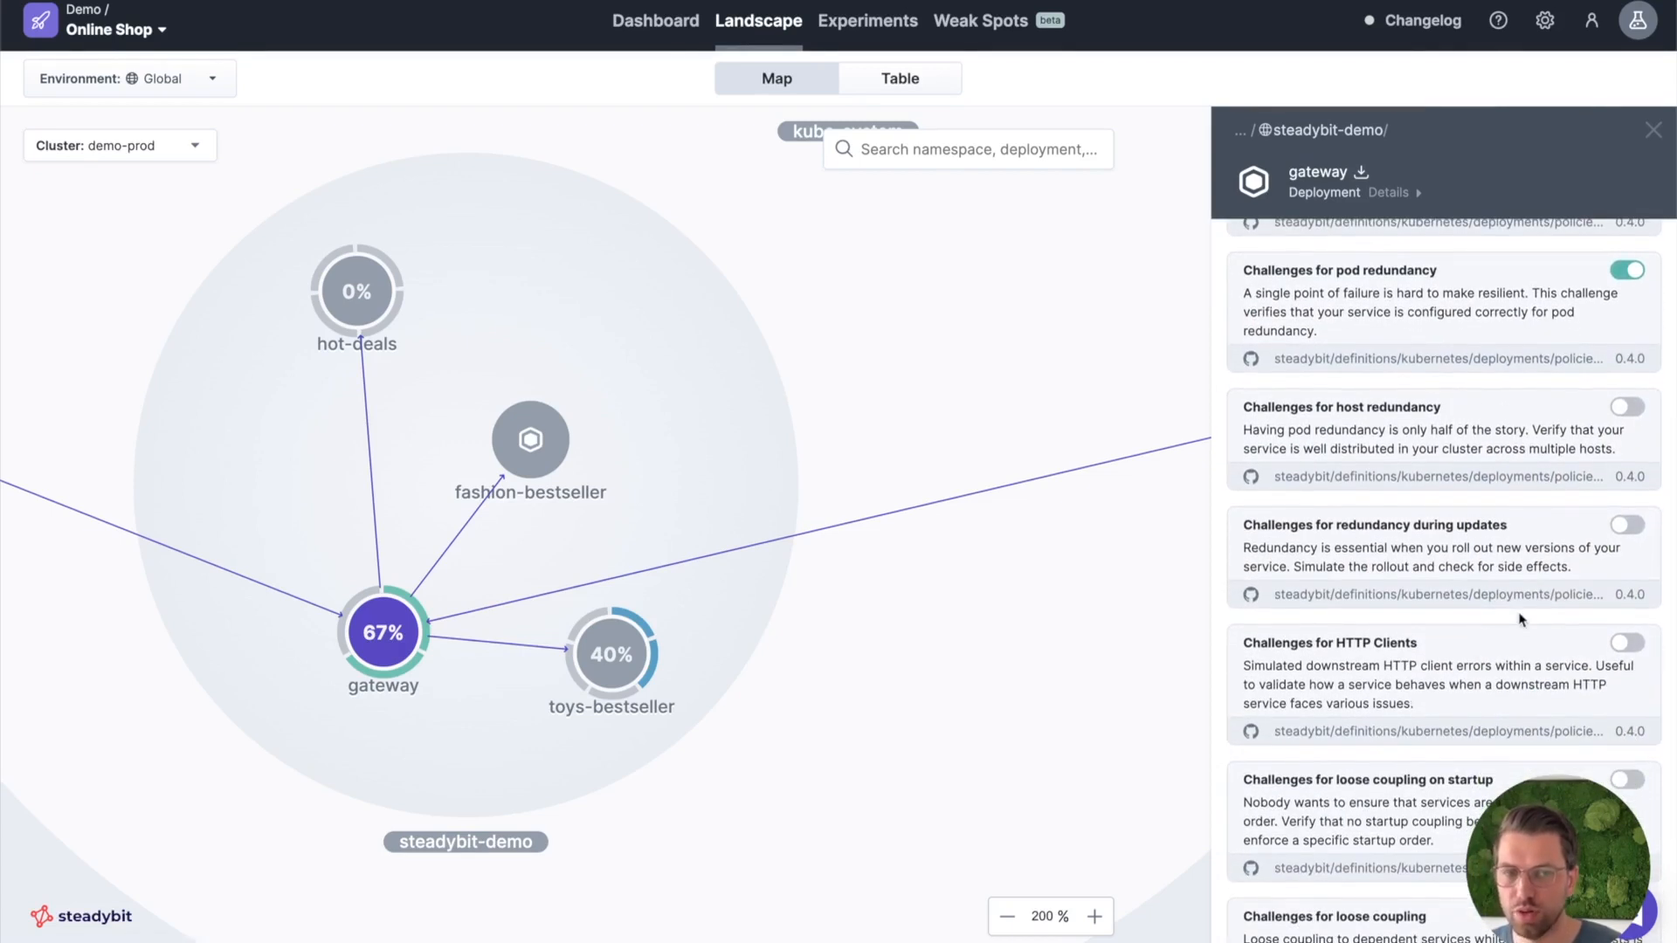
left_click(1625, 645)
scroll(1456, 834, "down", 3)
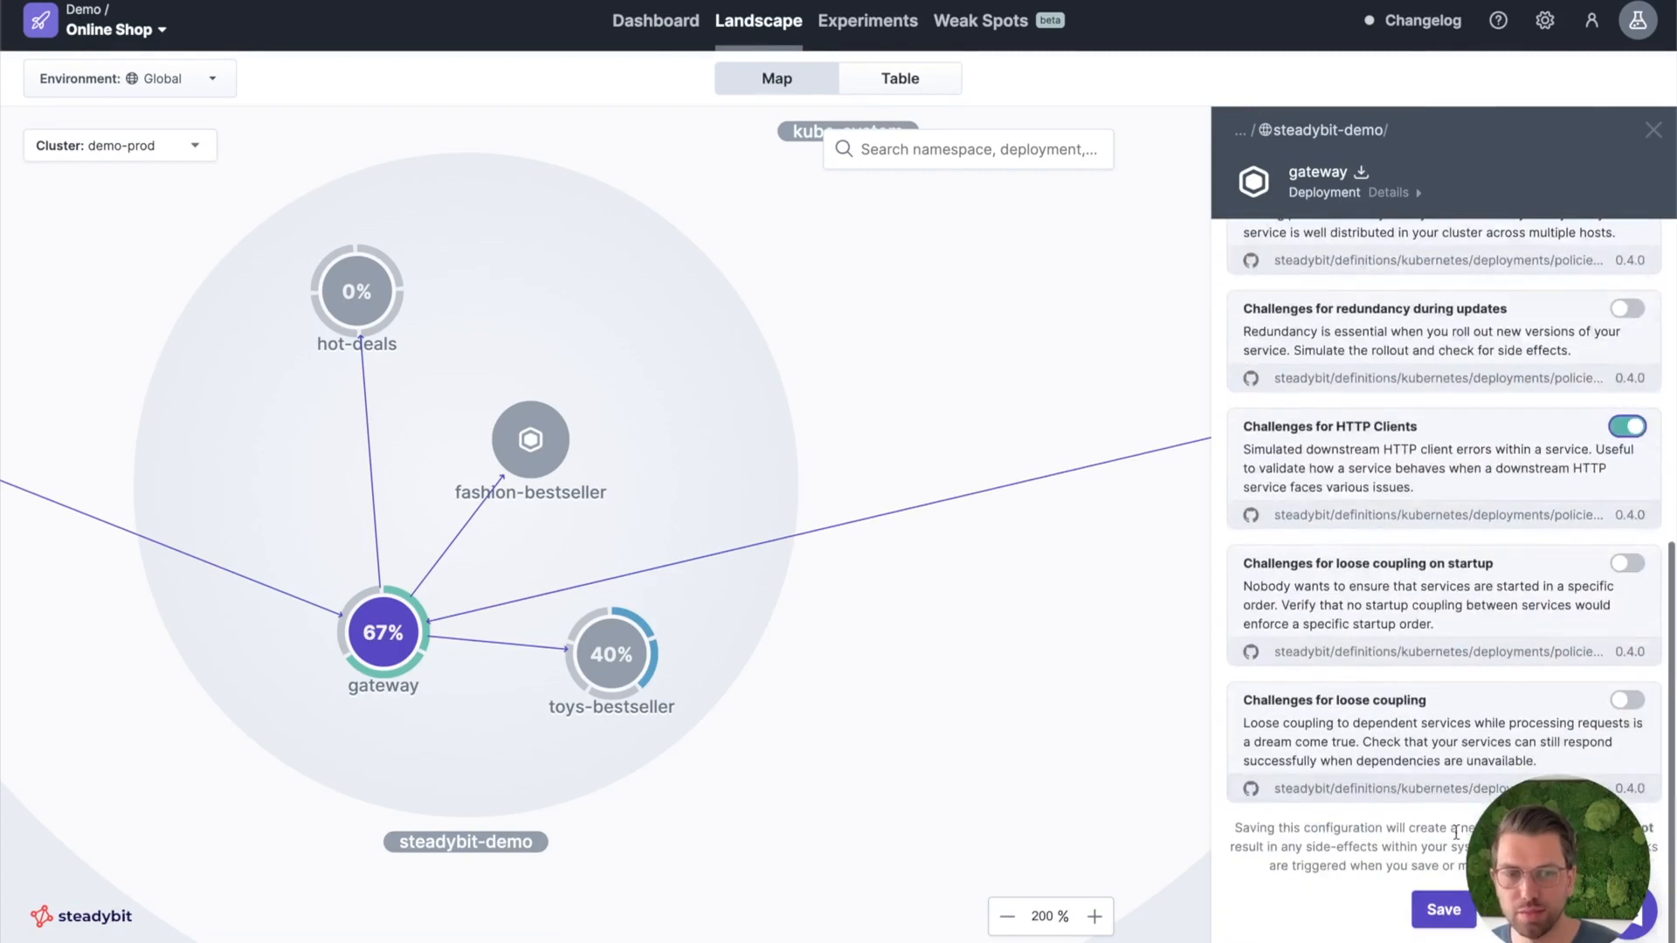
left_click(1429, 905)
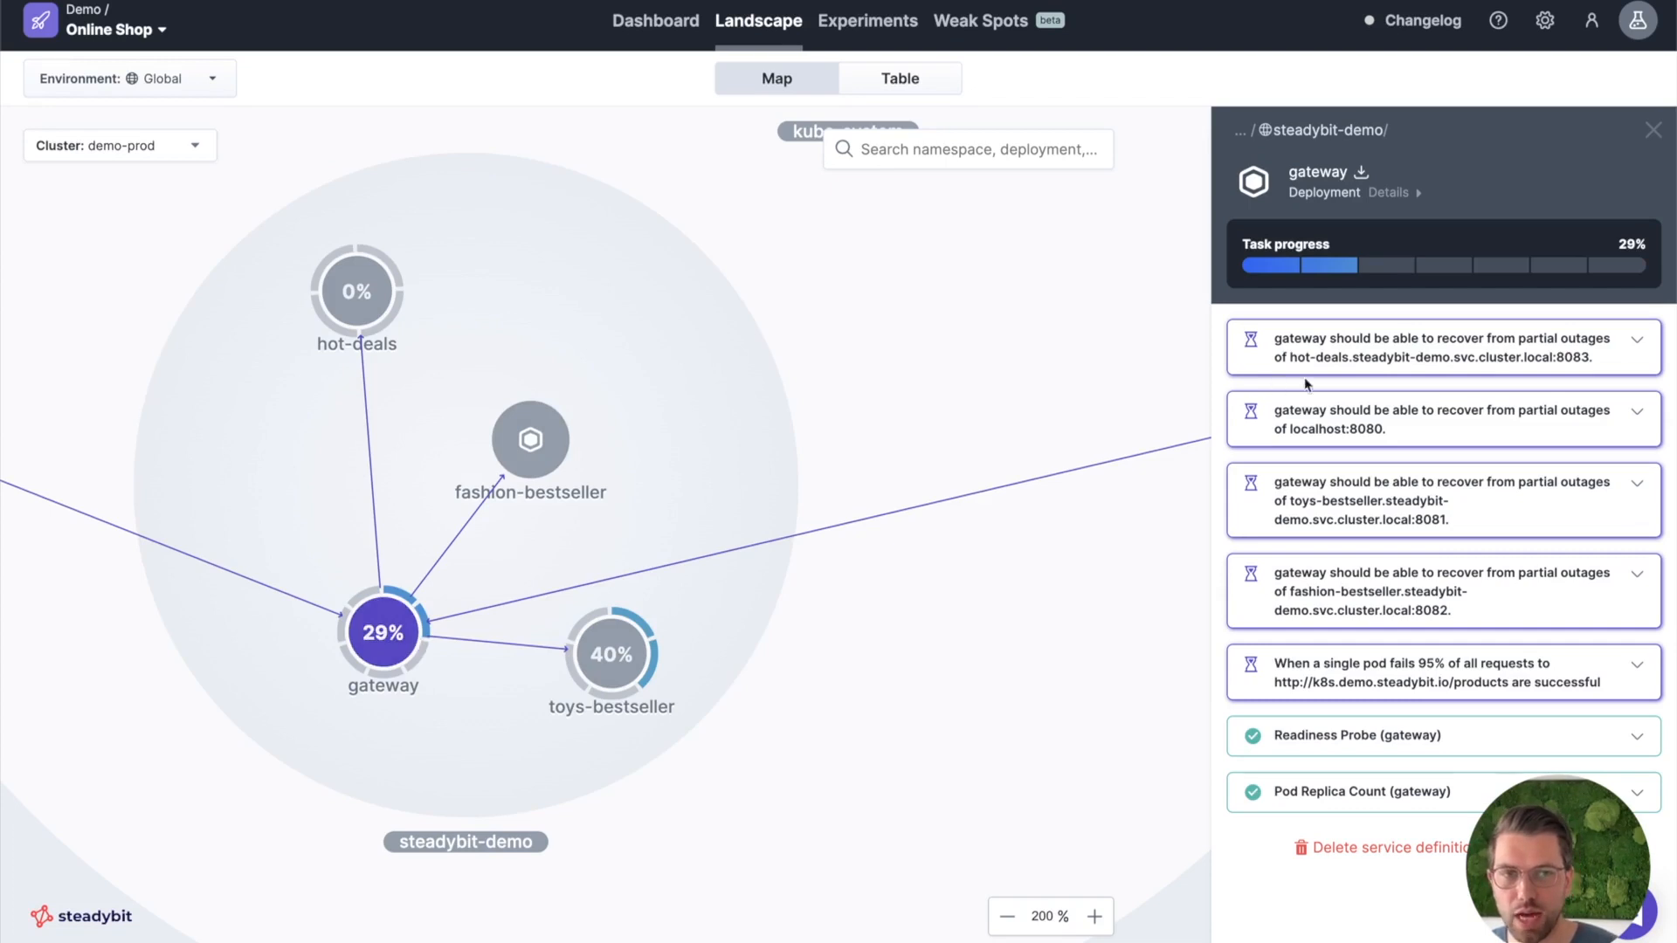
Open the experiment details of gateway's hot-deals partial outage task and examine the "Verify HTTP requests are successful" check.
left_click(1385, 368)
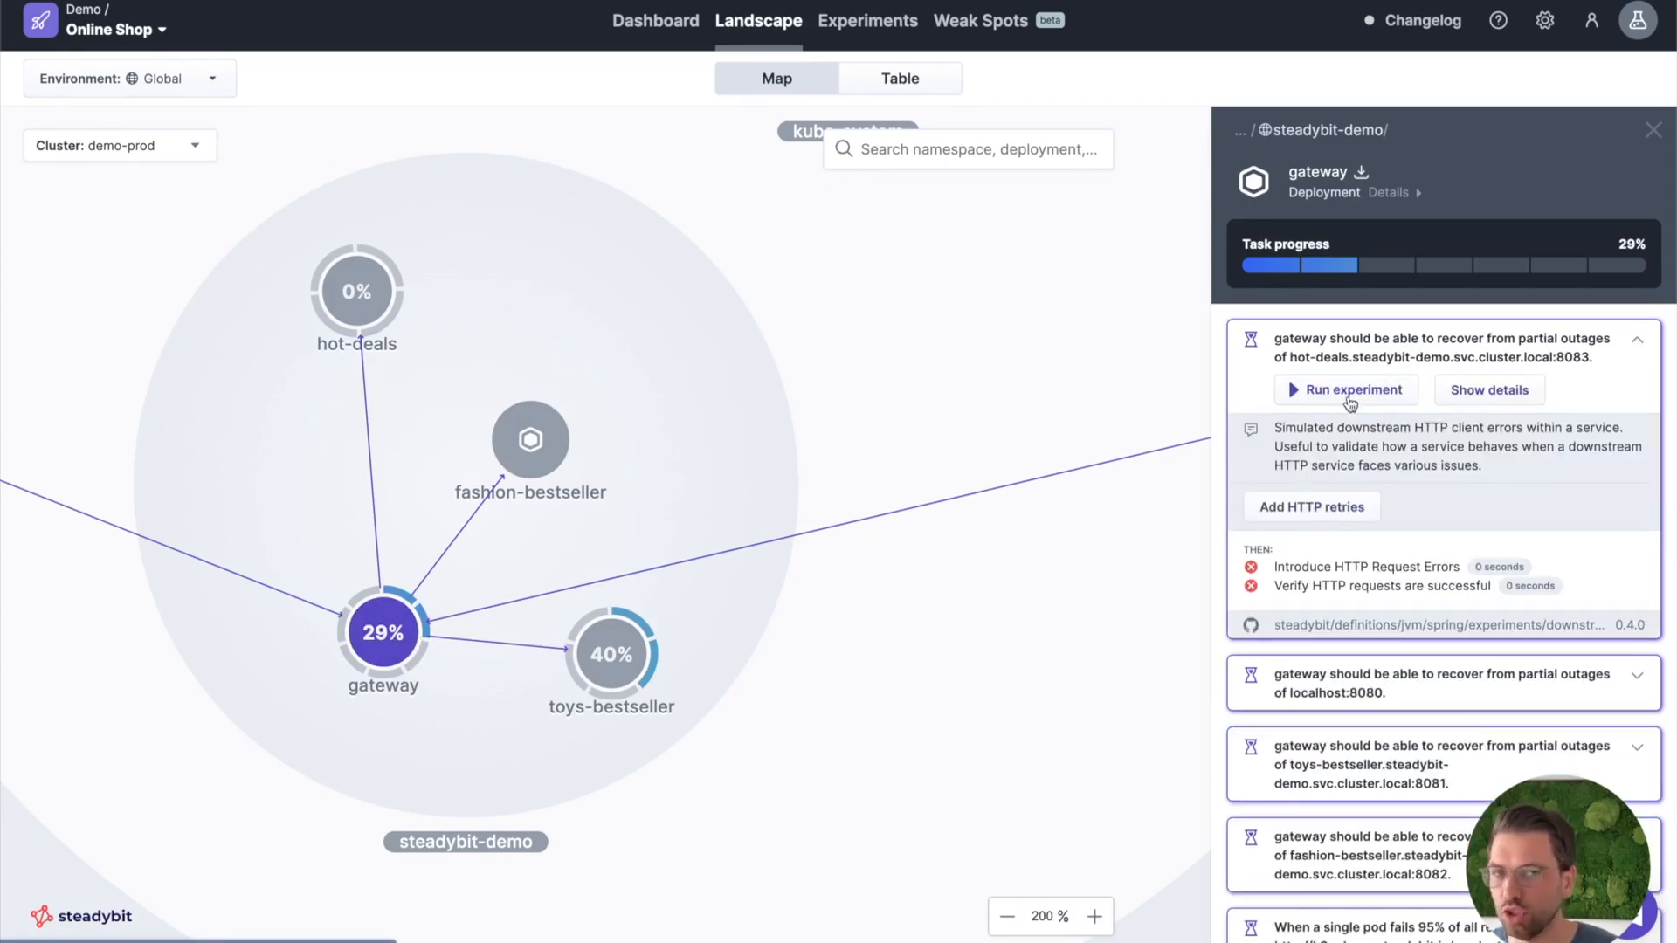
left_click(1481, 393)
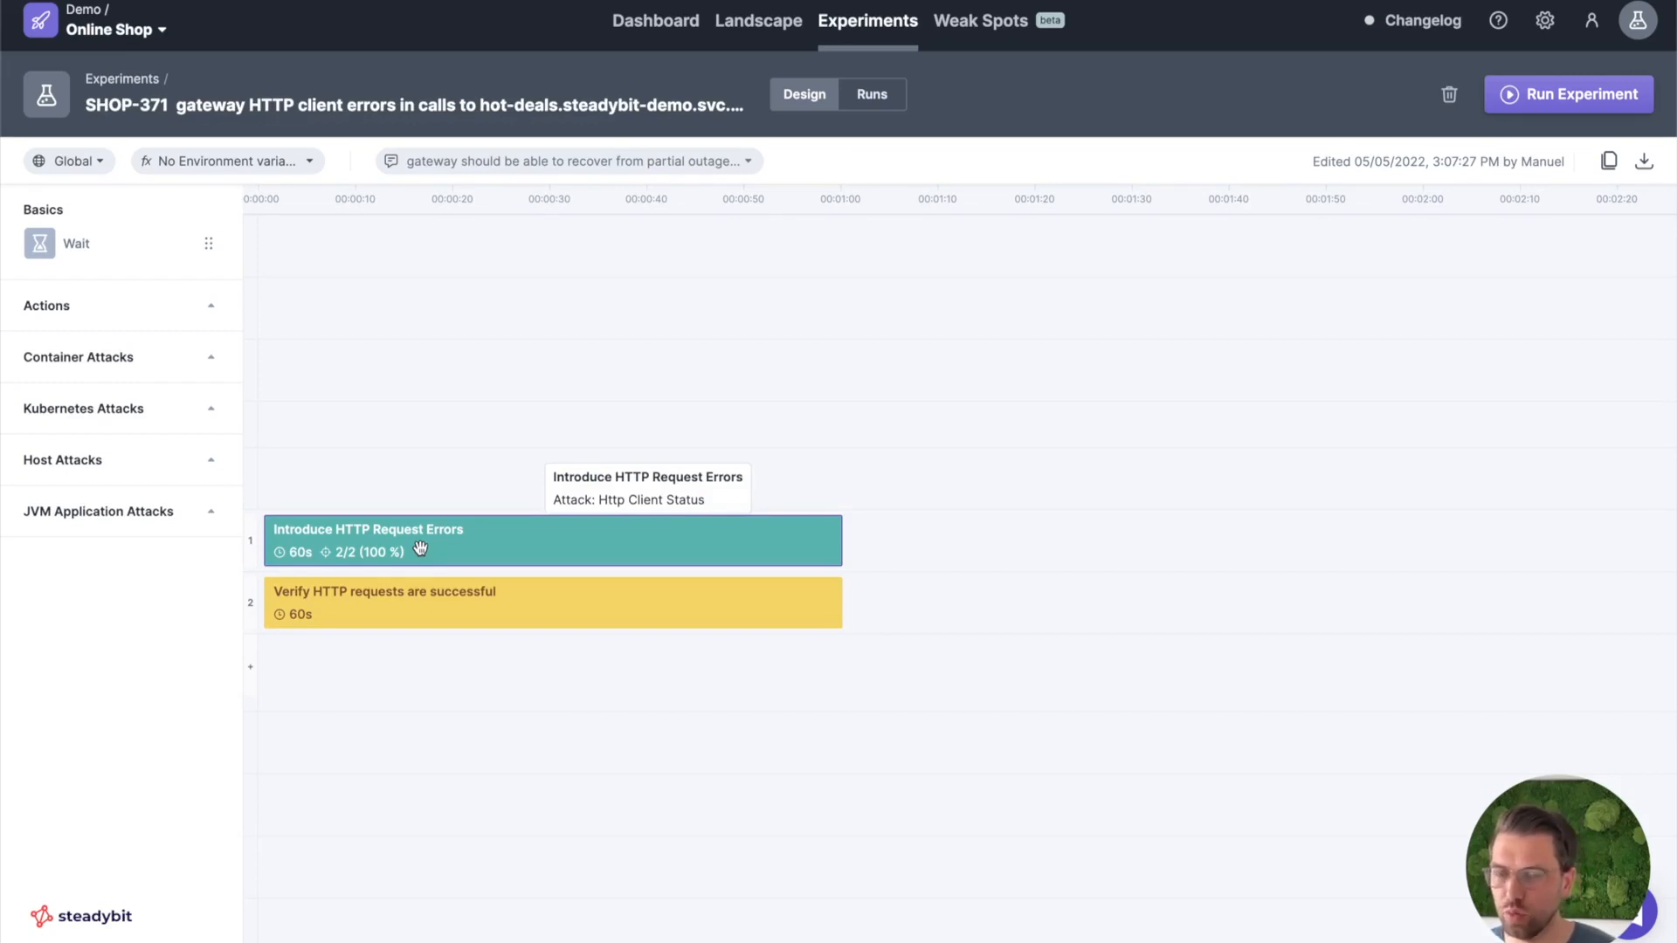
left_click(434, 611)
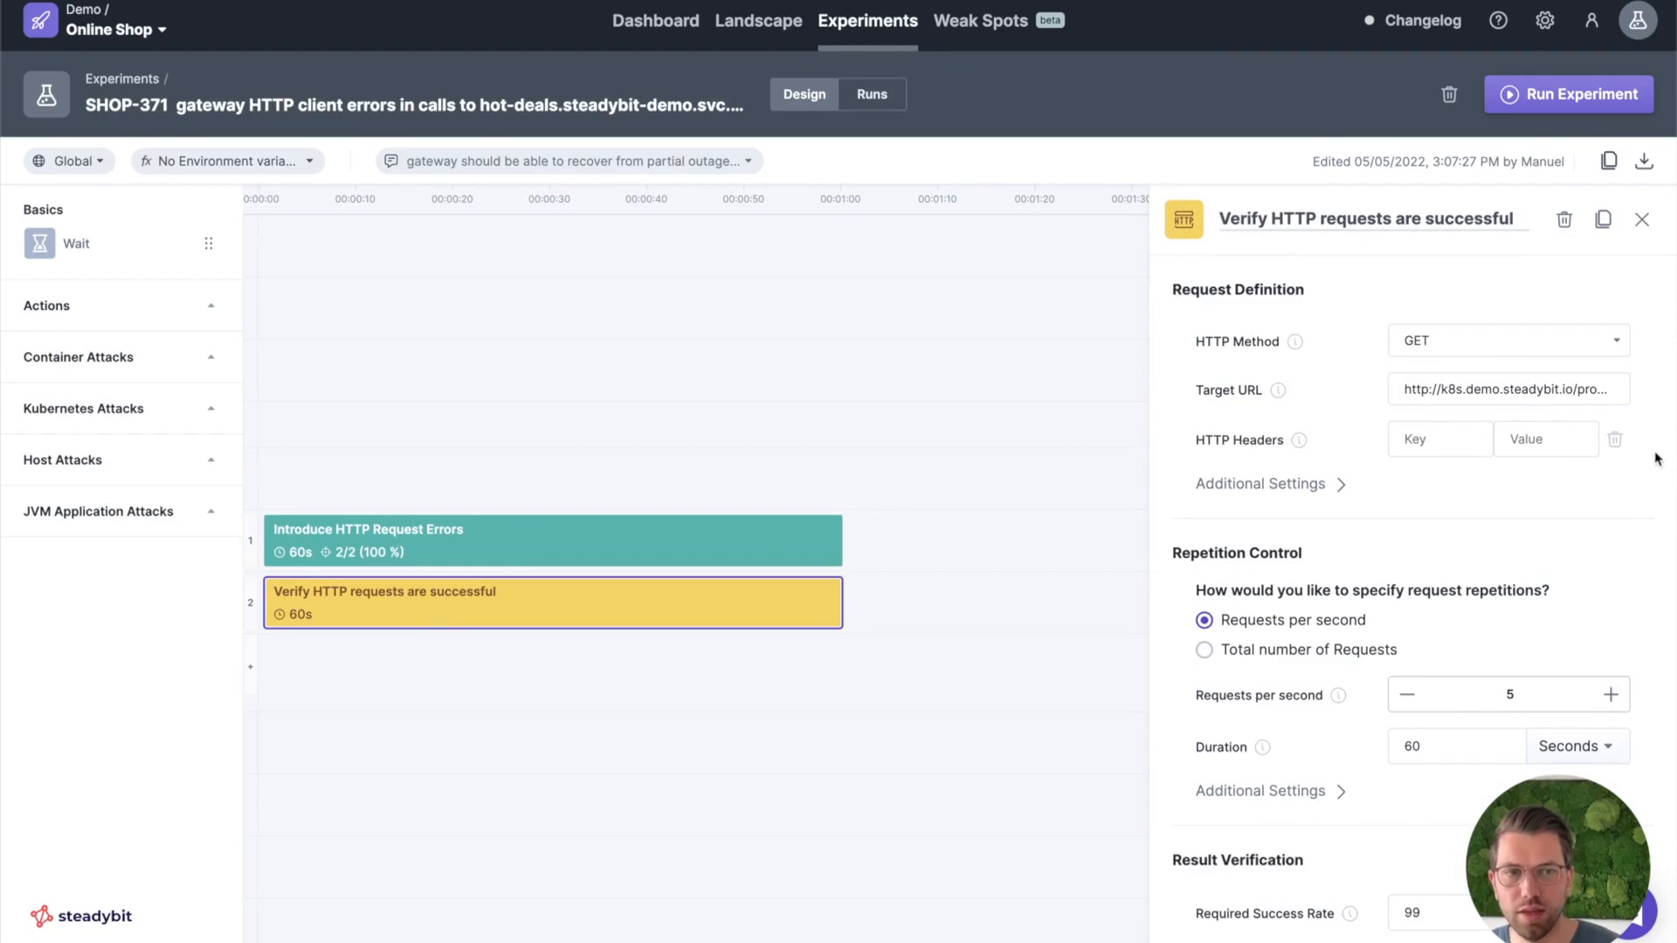
Run the hot-deals HTTP client errors experiment with its window placed beside the Bestsellers shop page, and follow the run's logs and charts.
left_click_drag(1671, 461, 1180, 460)
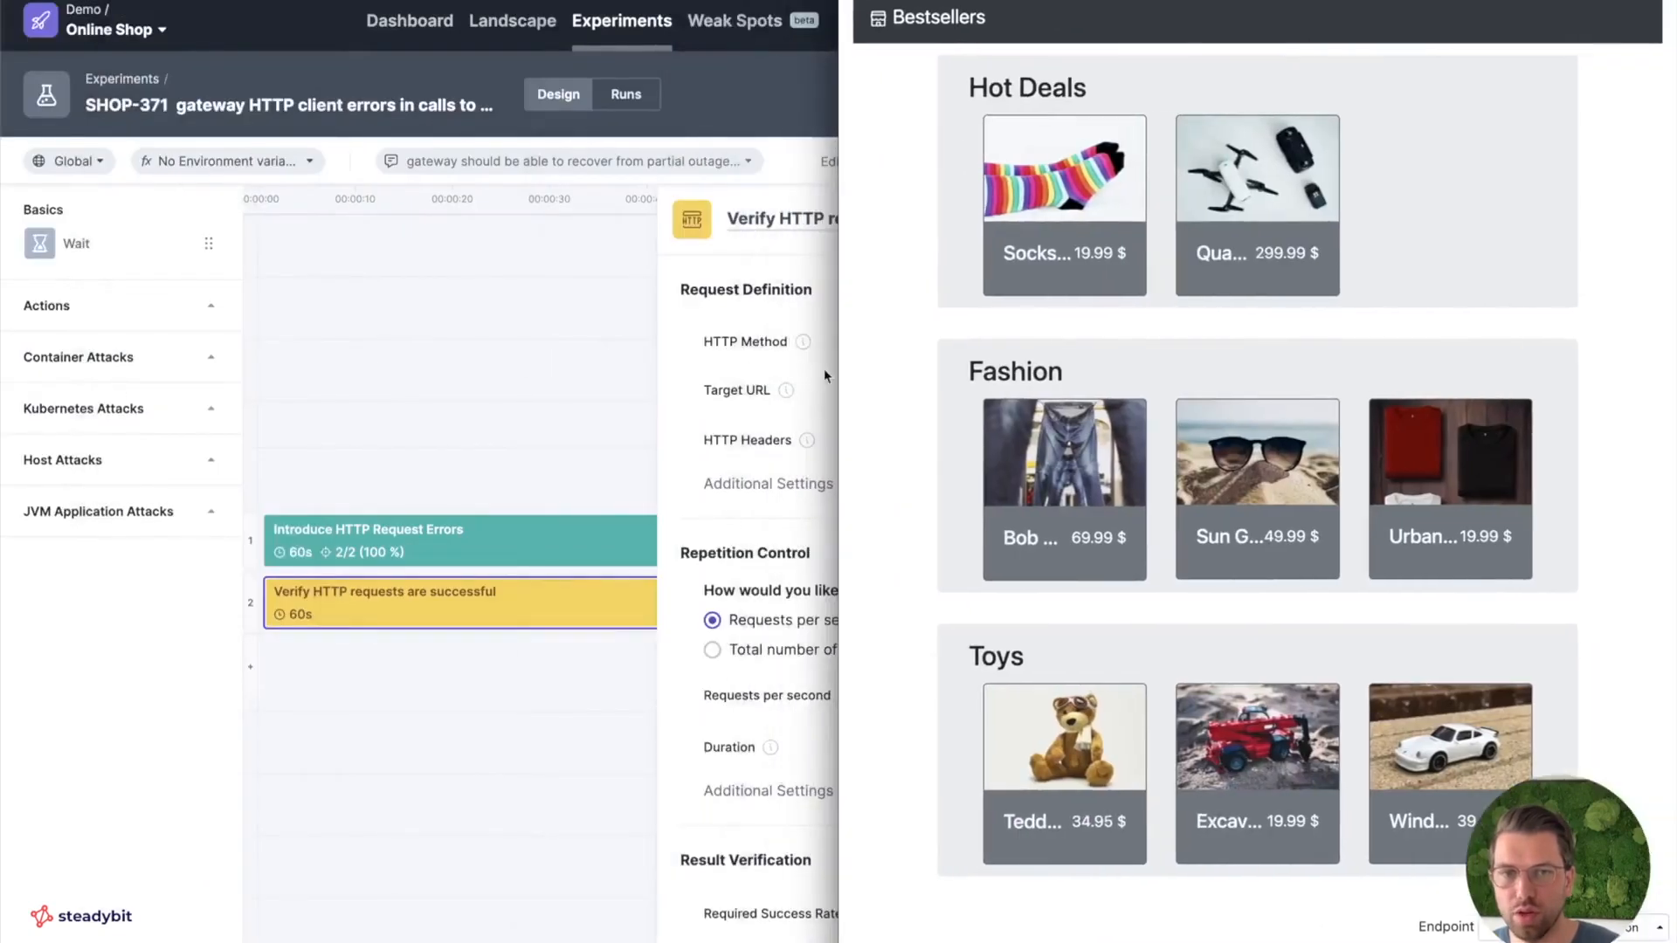
left_click_drag(841, 367, 1194, 376)
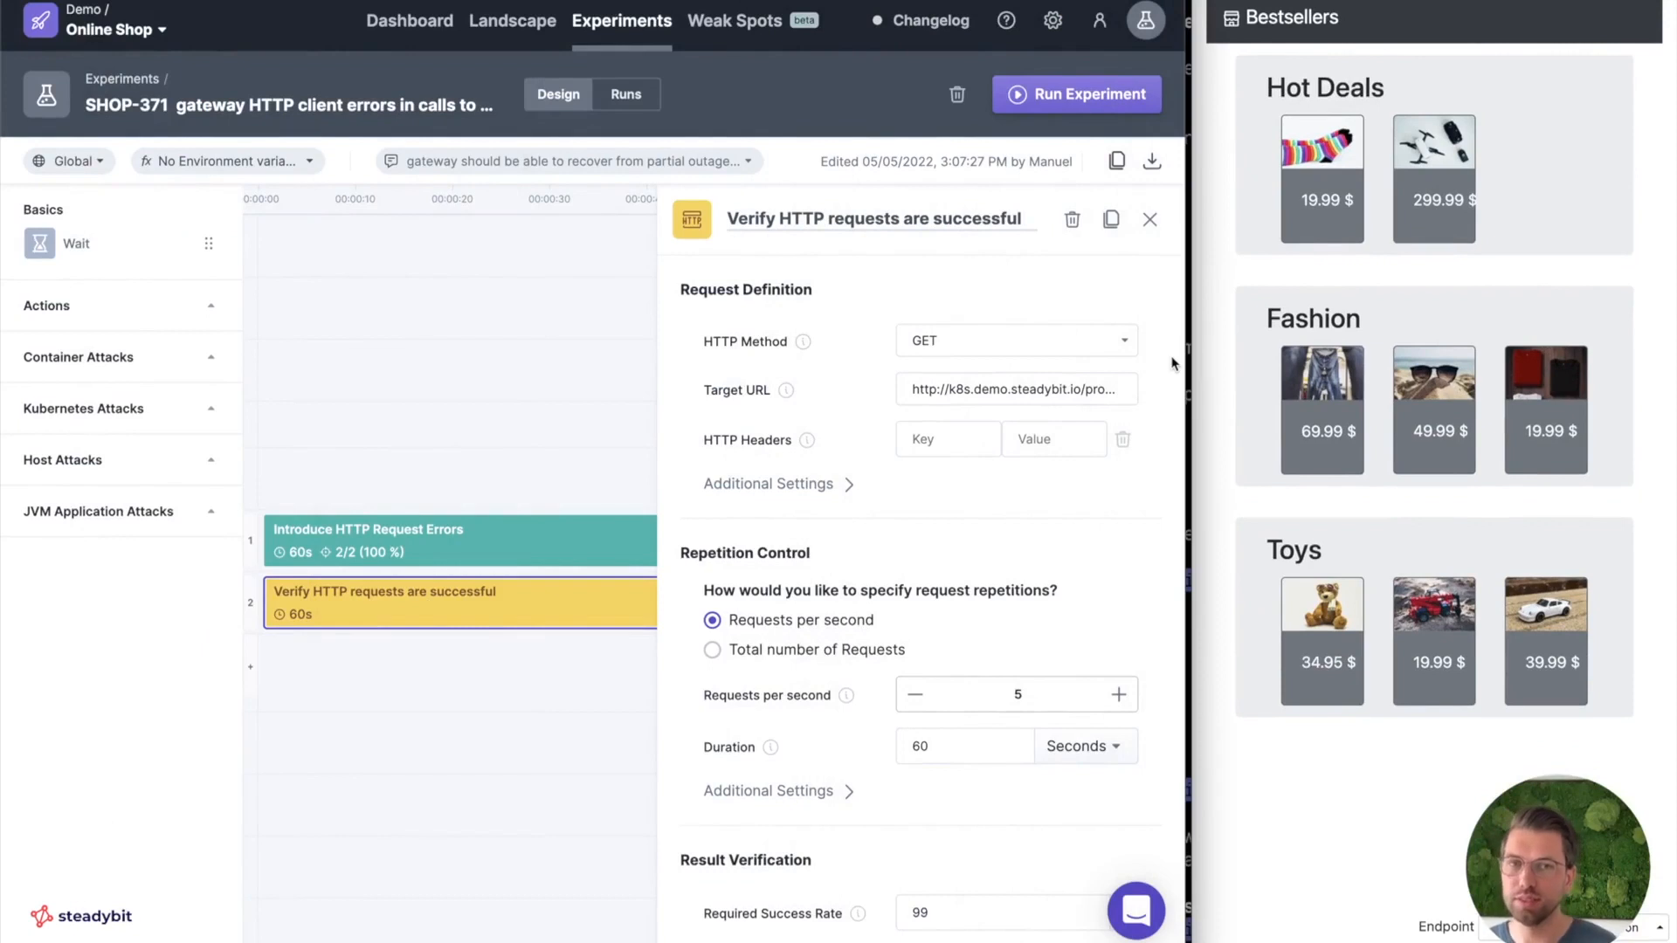
left_click_drag(1189, 358, 1251, 358)
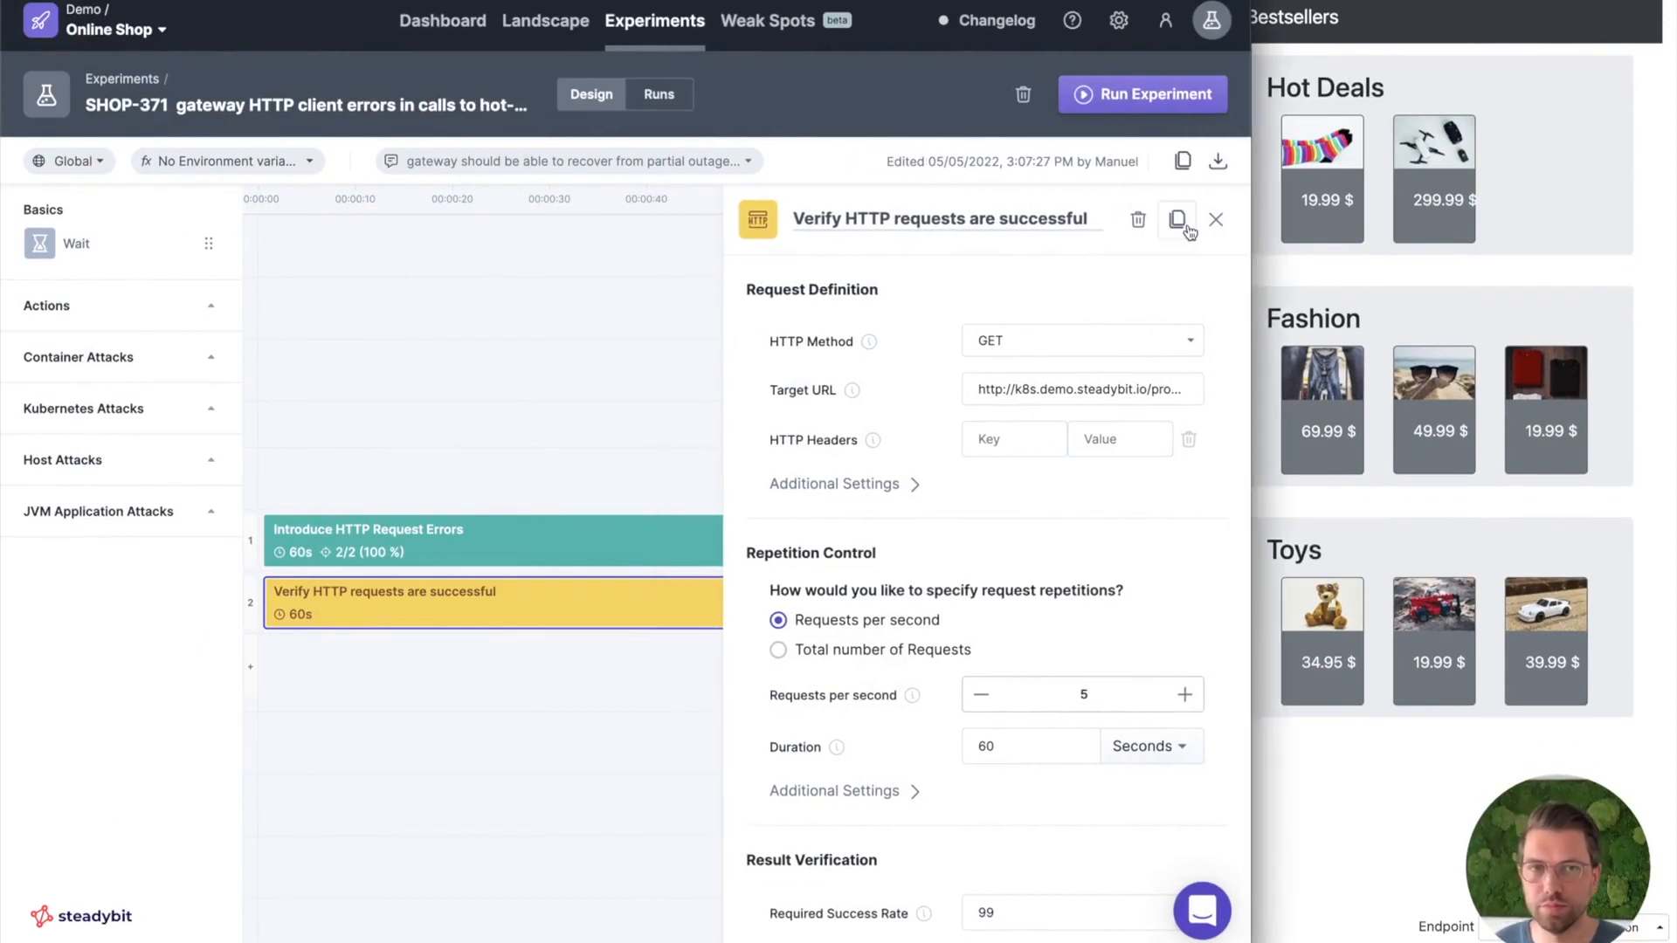
left_click(1118, 100)
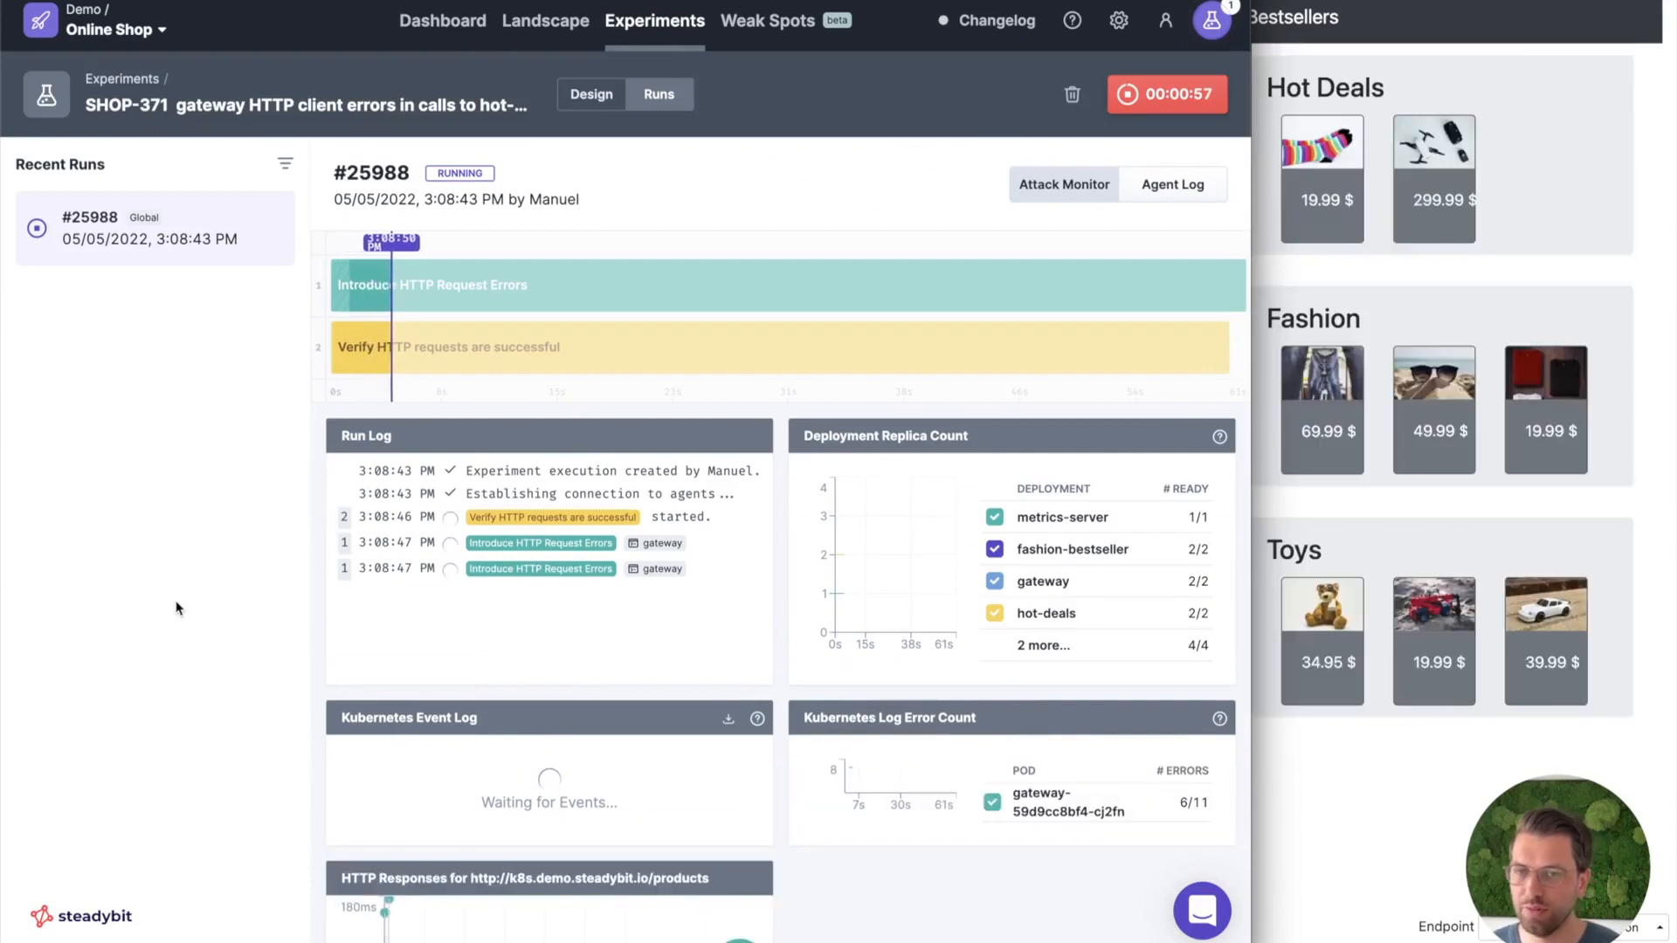
scroll(314, 674, "down", 1)
scroll(323, 690, "down", 3)
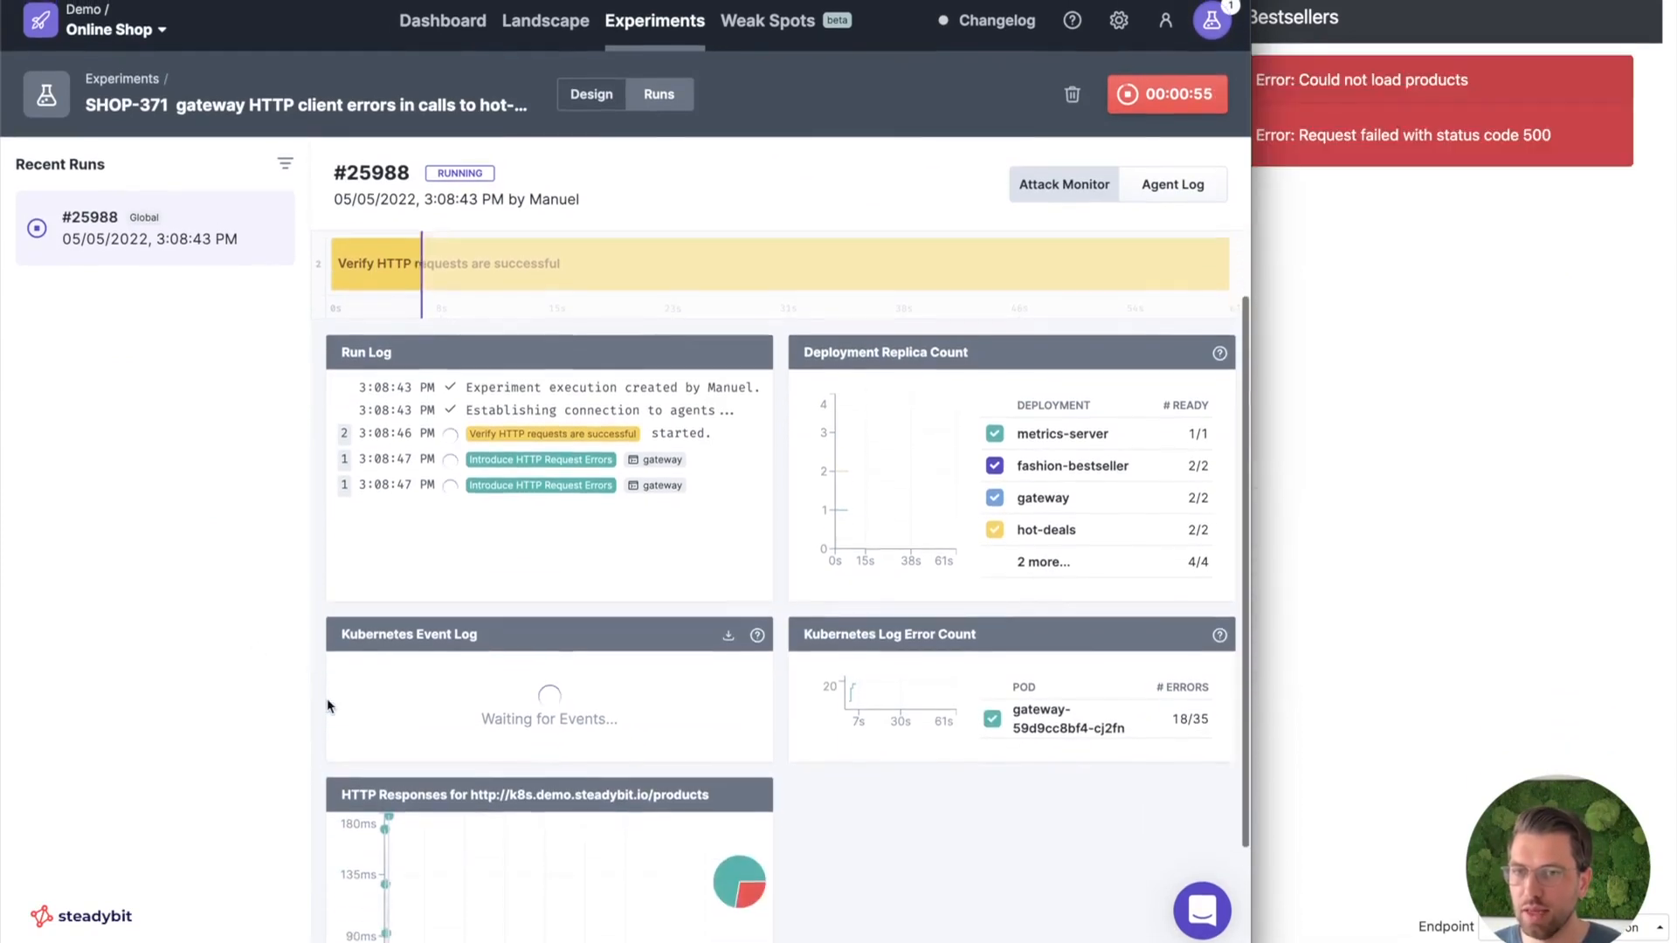
scroll(327, 699, "up", 3)
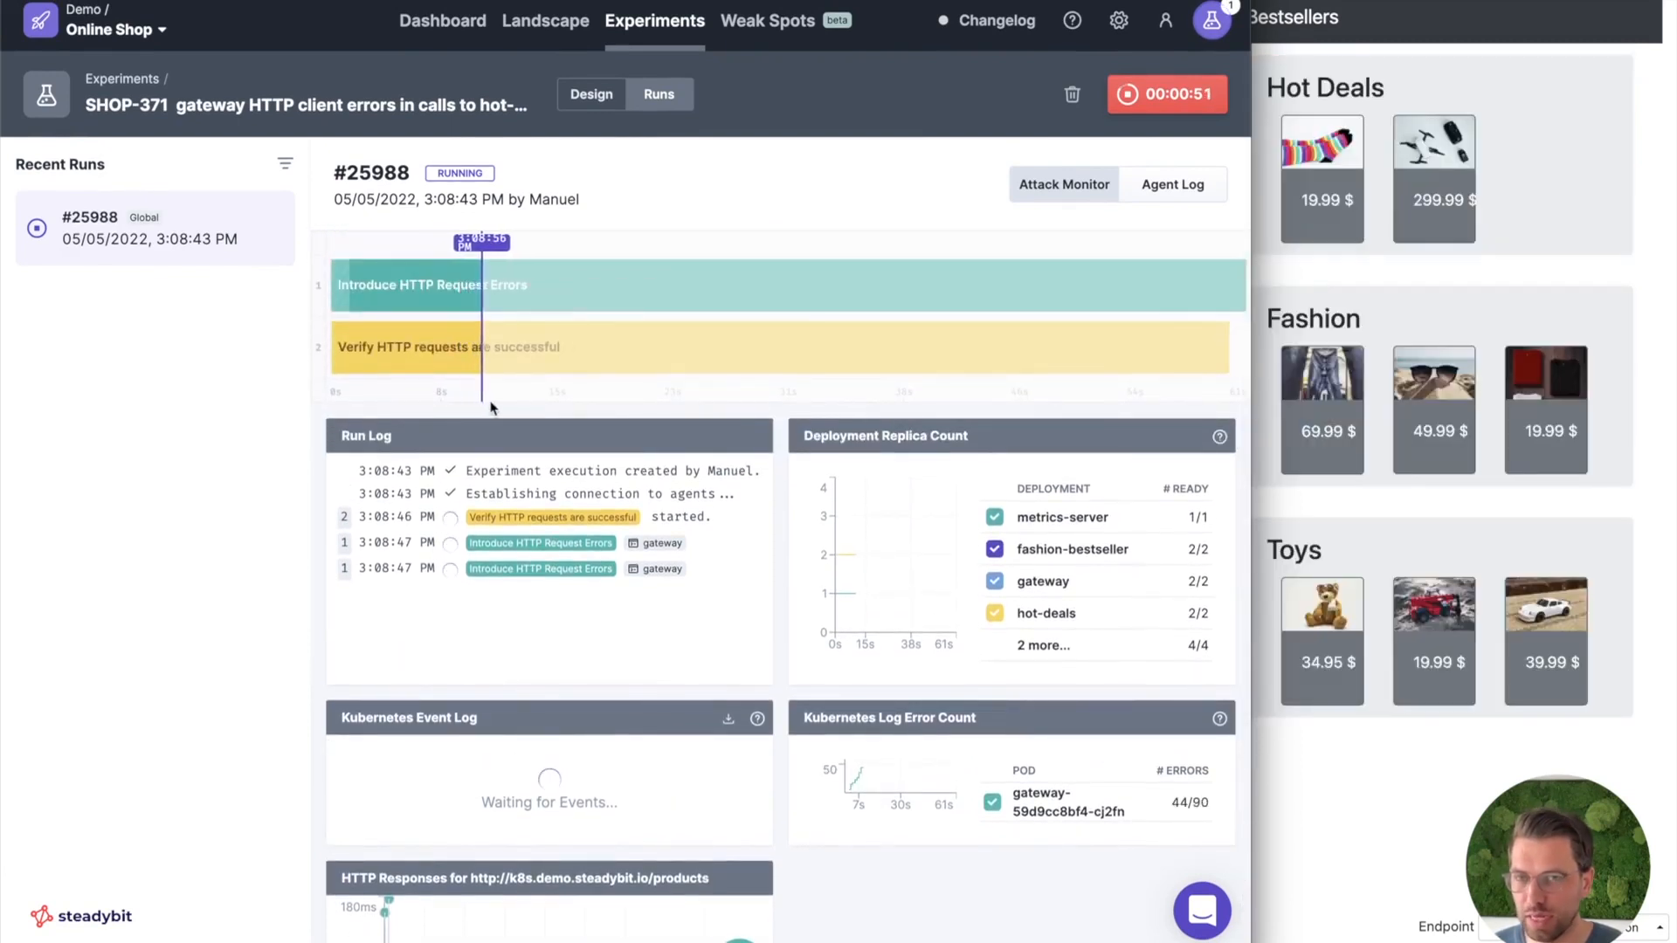
scroll(514, 417, "down", 3)
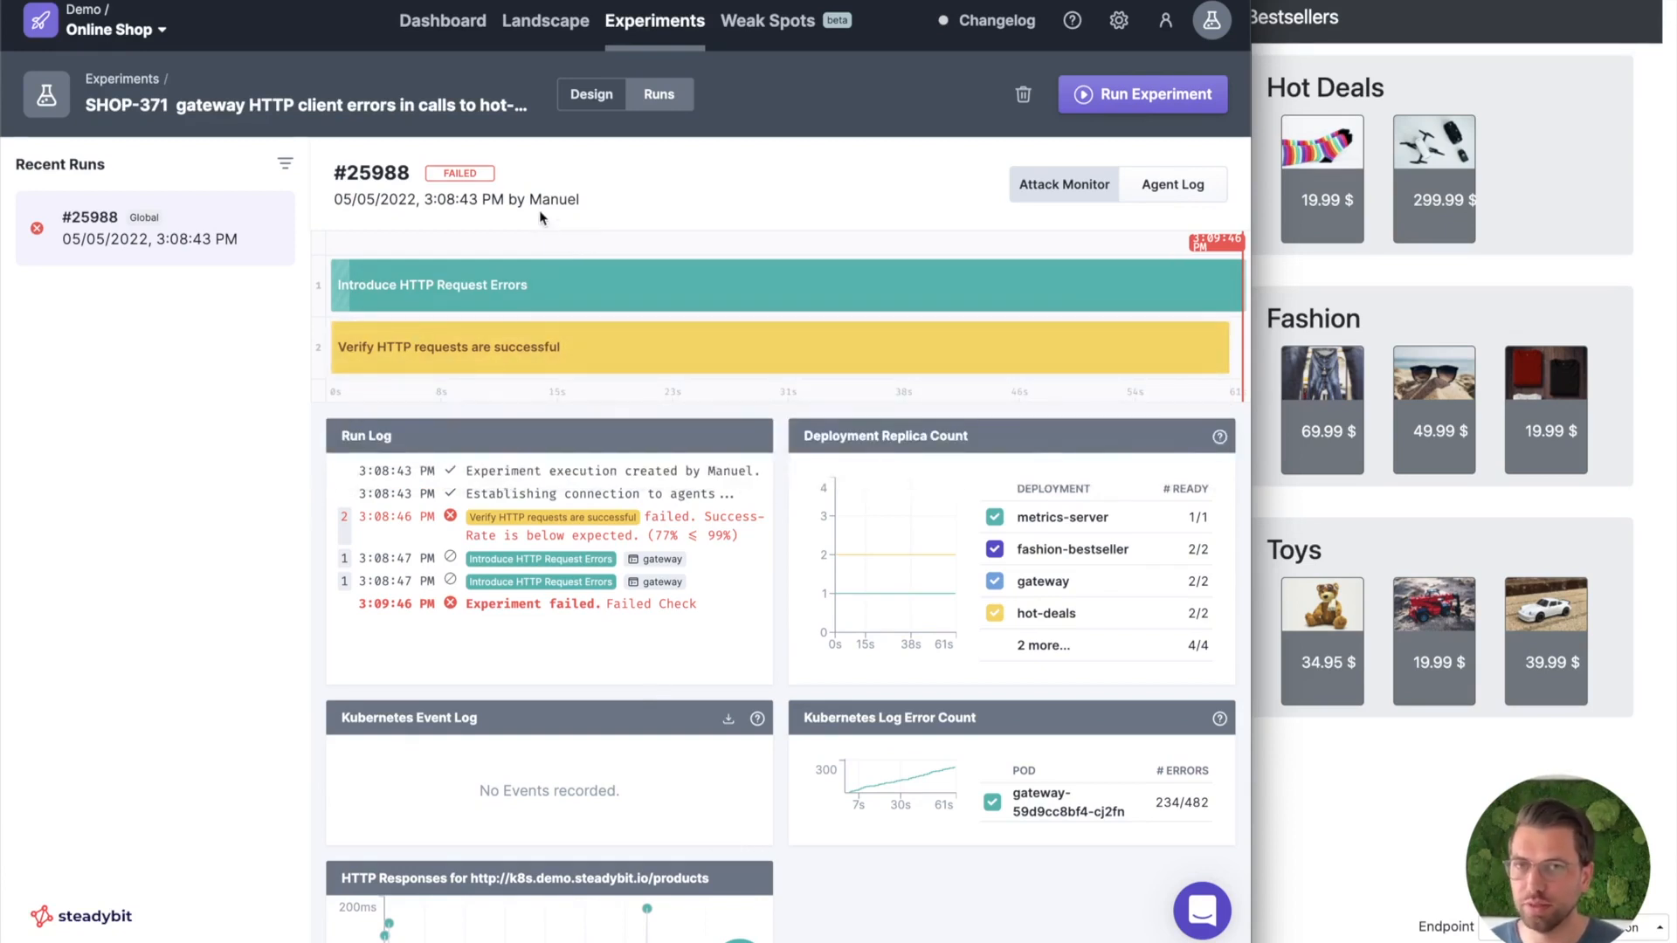
Return to gateway in the landscape and add HTTP retries to its hot-deals outage task, selecting all retry causes.
left_click(552, 32)
left_click(532, 699)
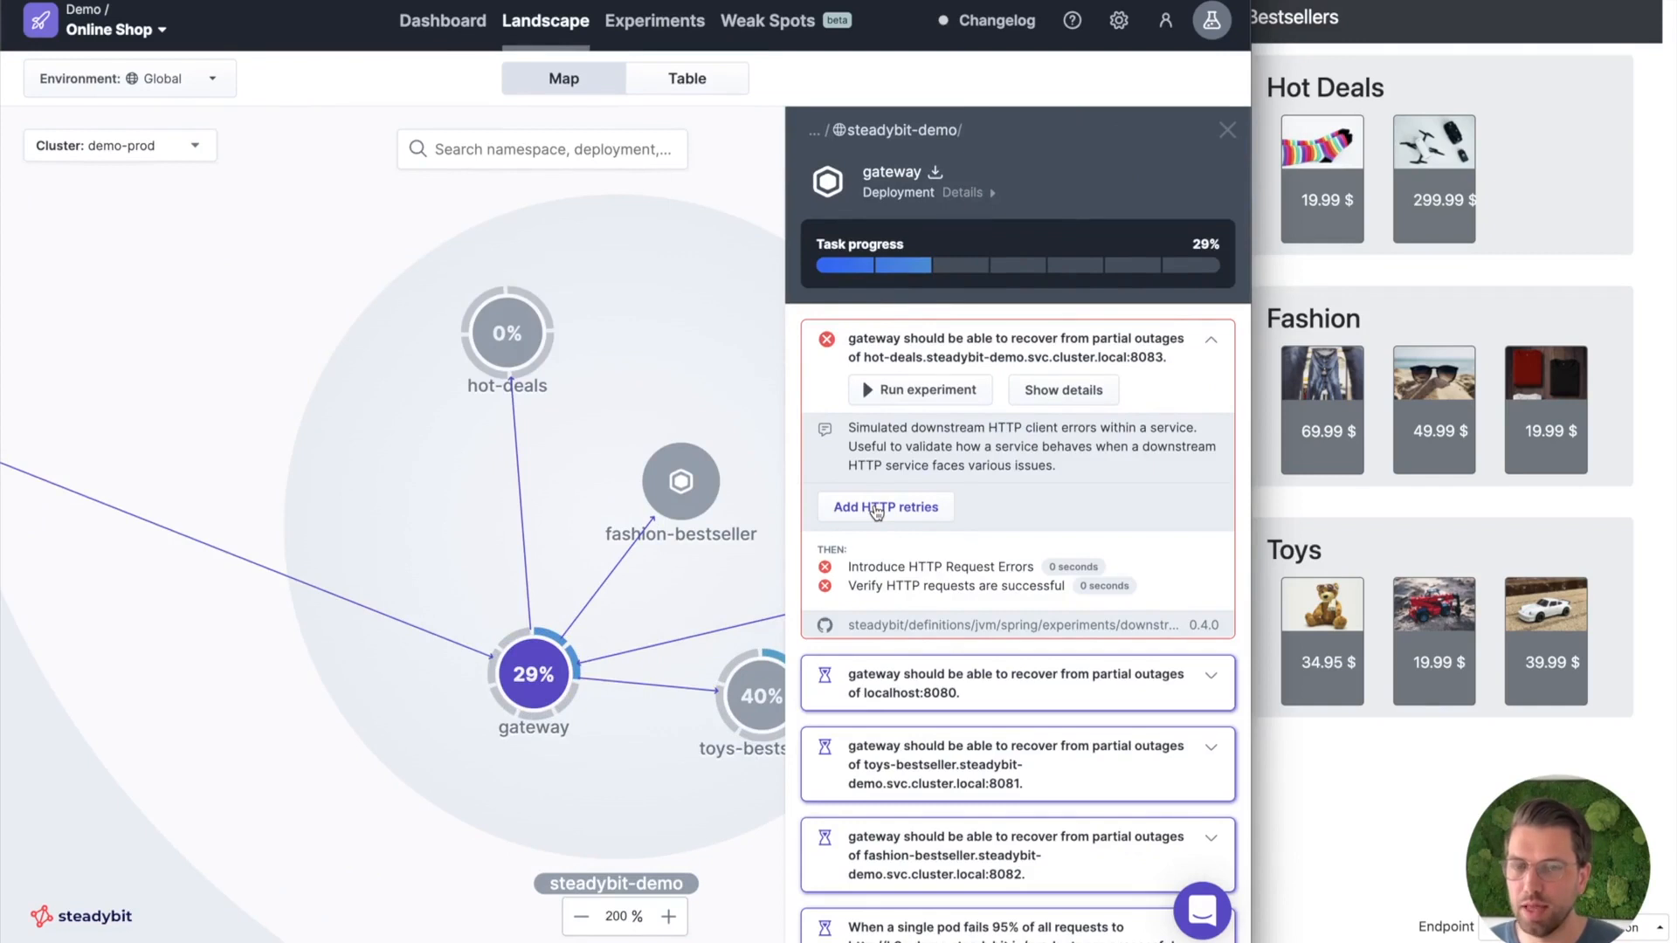
left_click(877, 513)
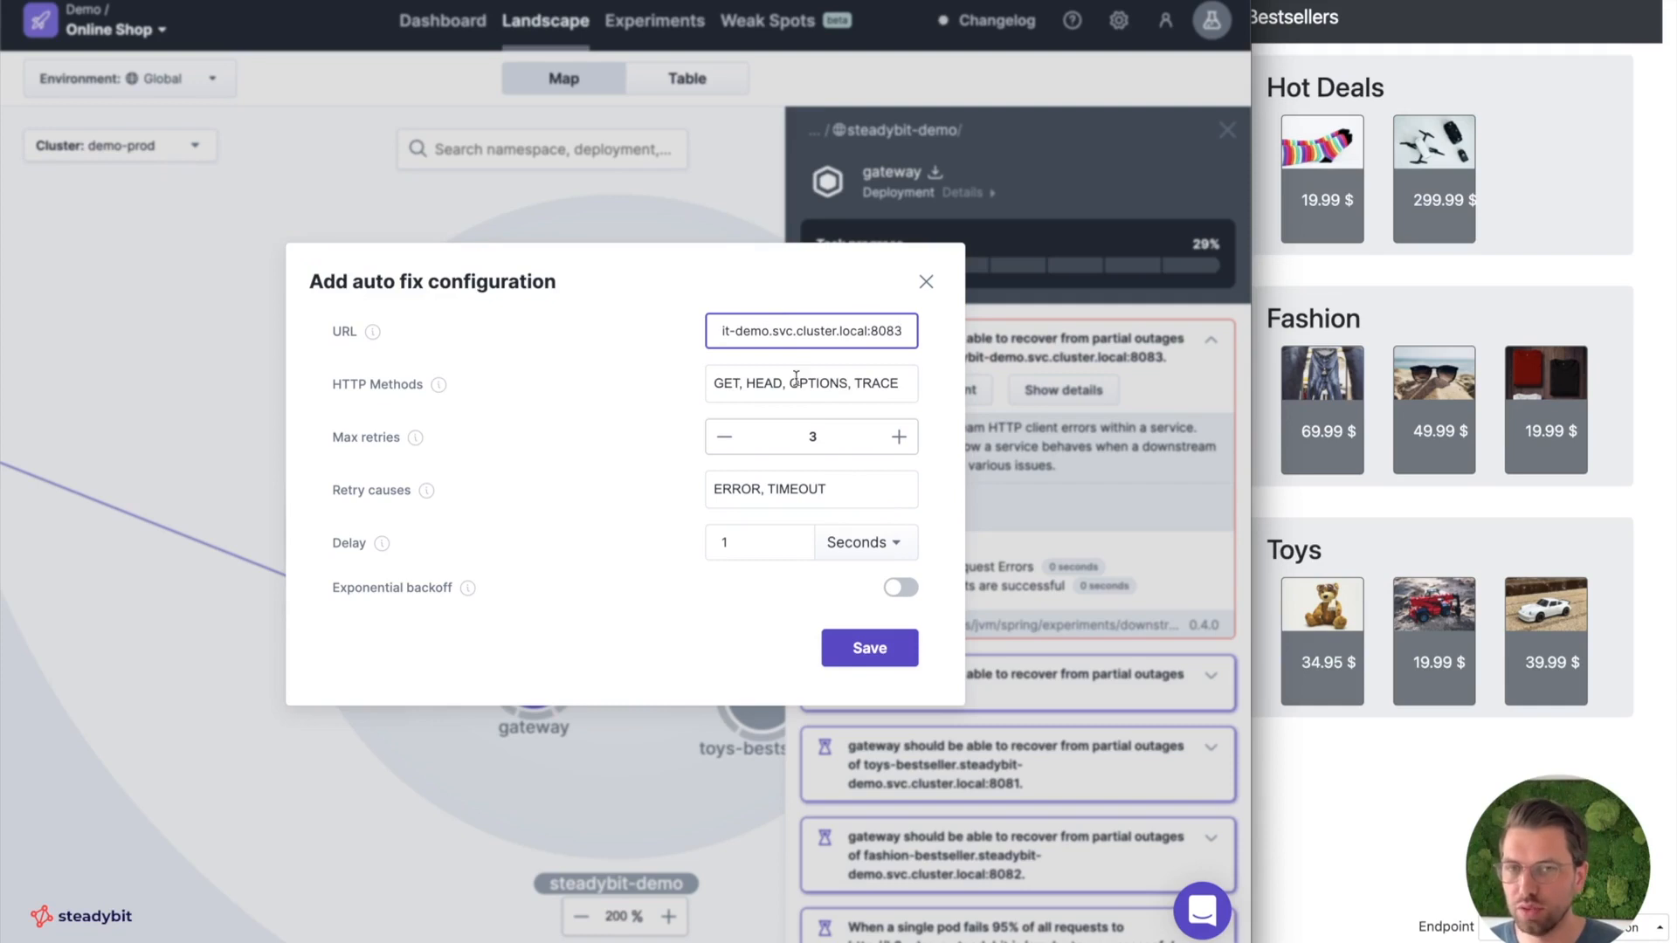
left_click(853, 490)
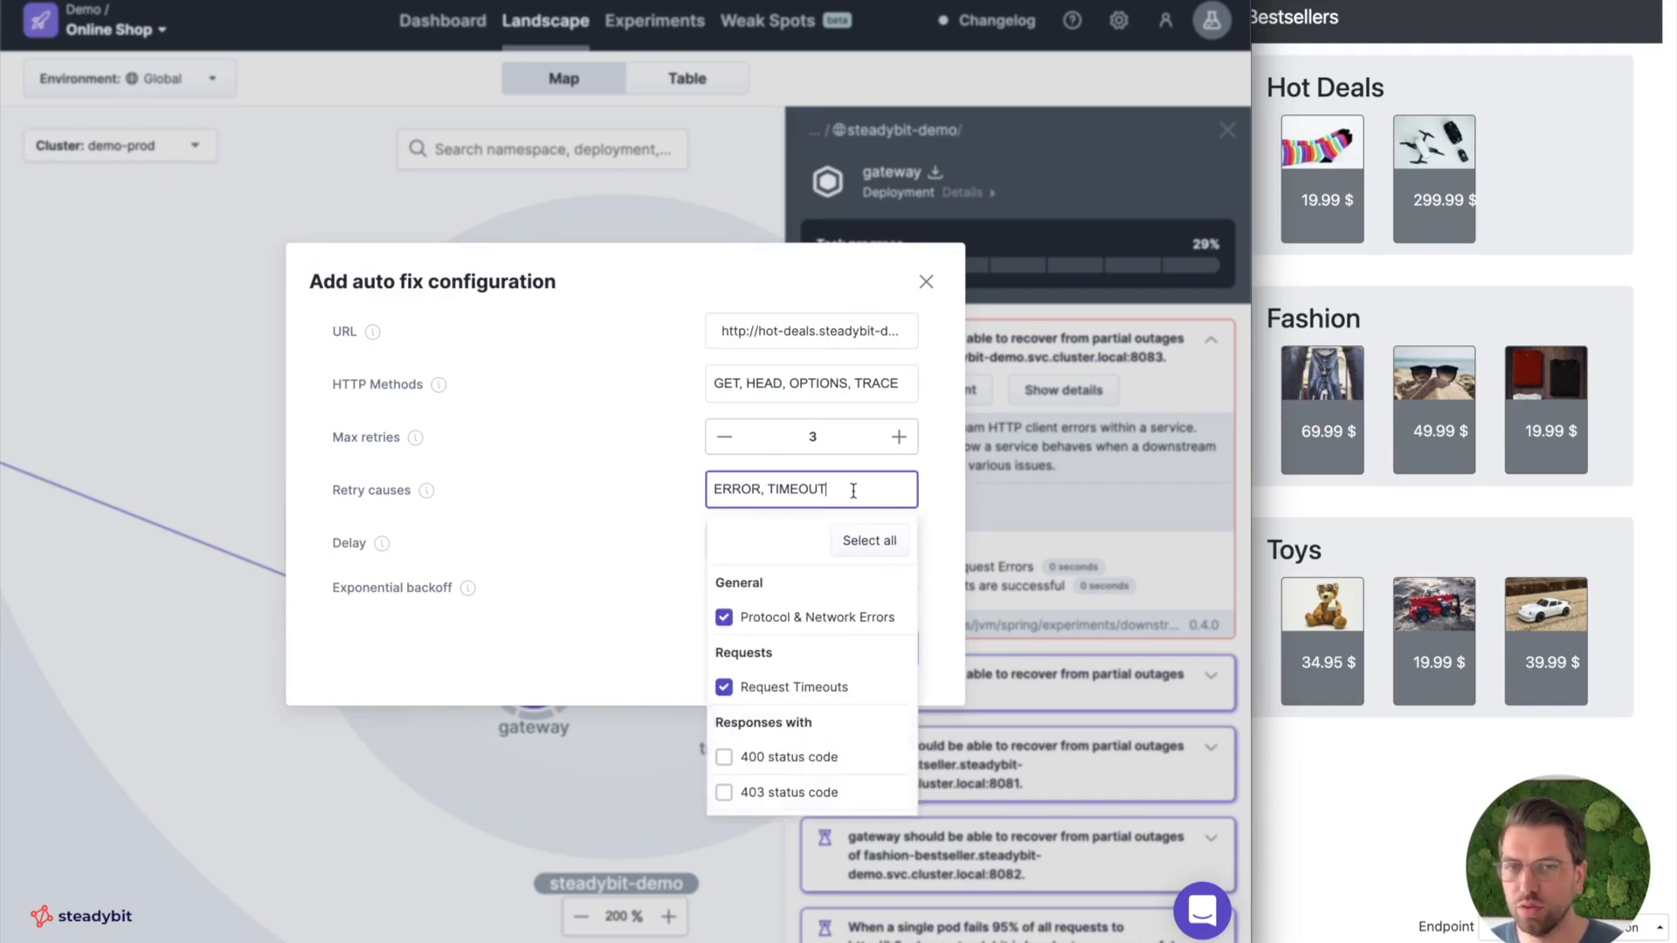
left_click(863, 543)
left_click(690, 529)
left_click(873, 641)
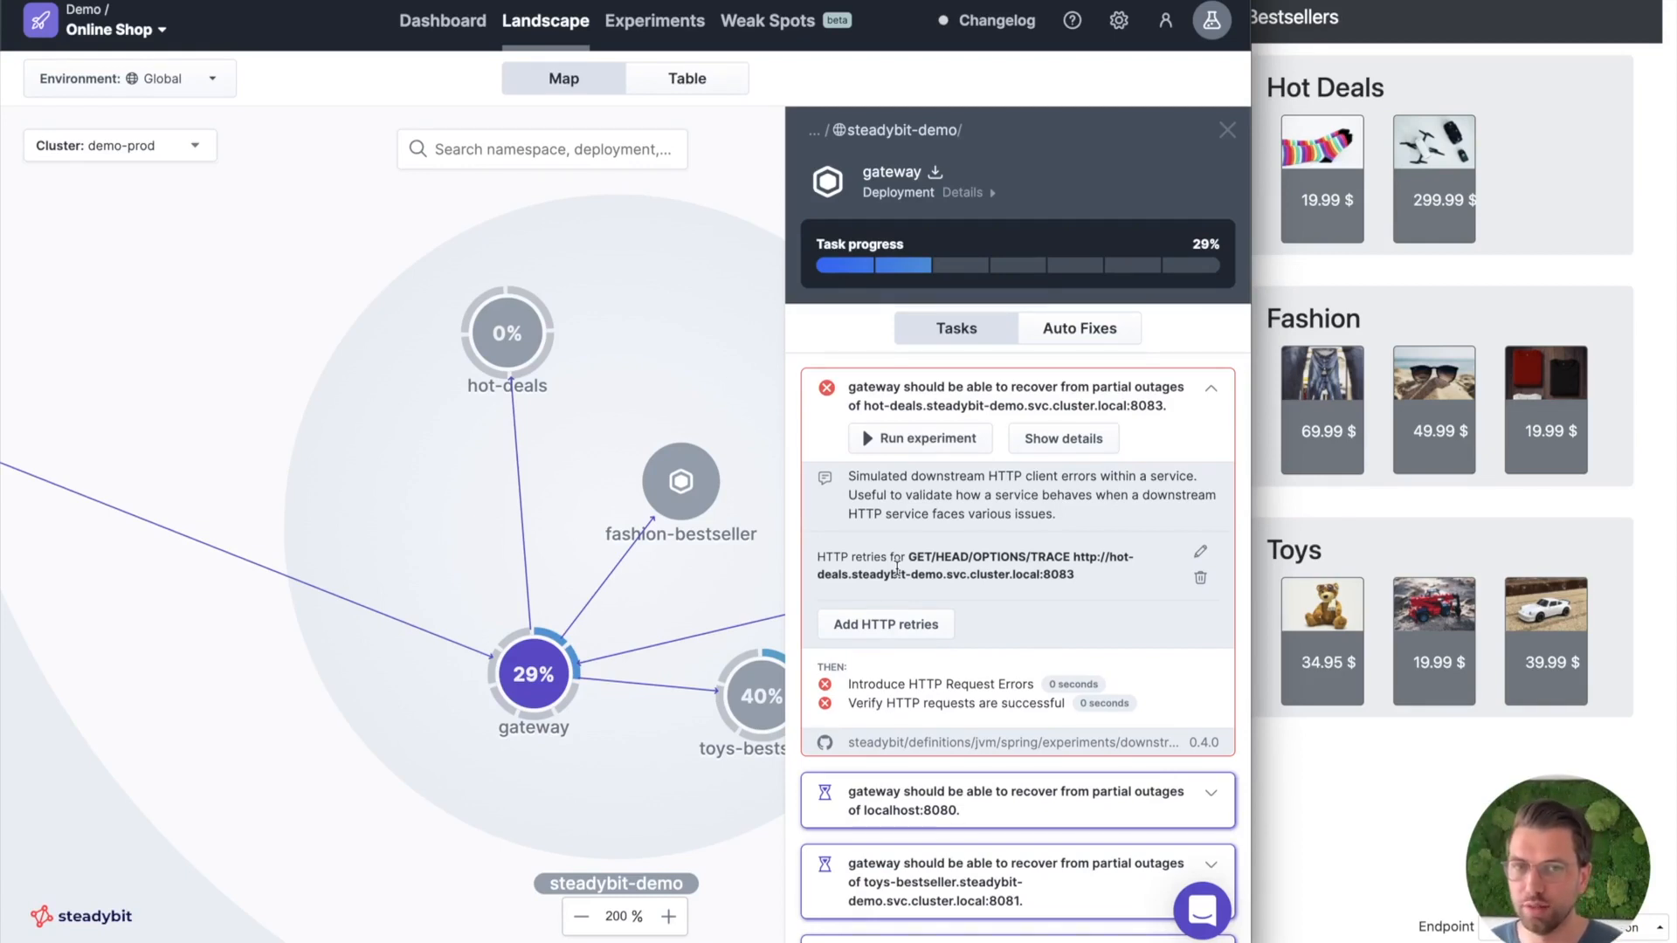
Rerun the hot-deals outage experiment from gateway's task and check the HTTP responses chart and the Bestsellers shop page during the run.
left_click(907, 441)
left_click(907, 441)
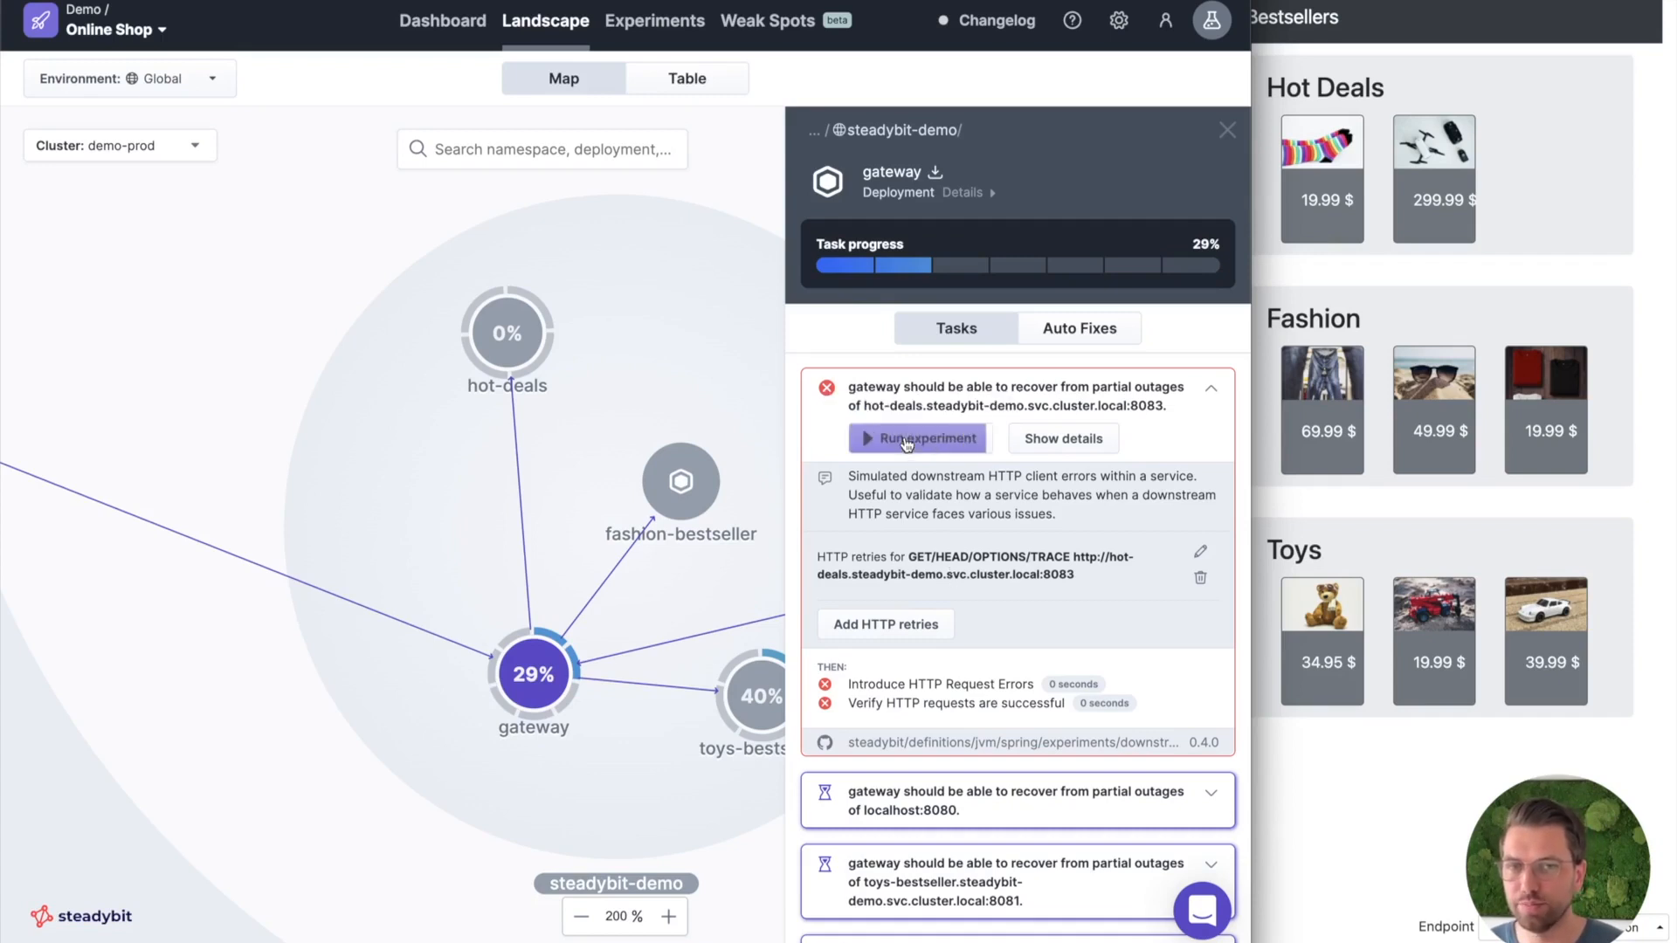
left_click(907, 441)
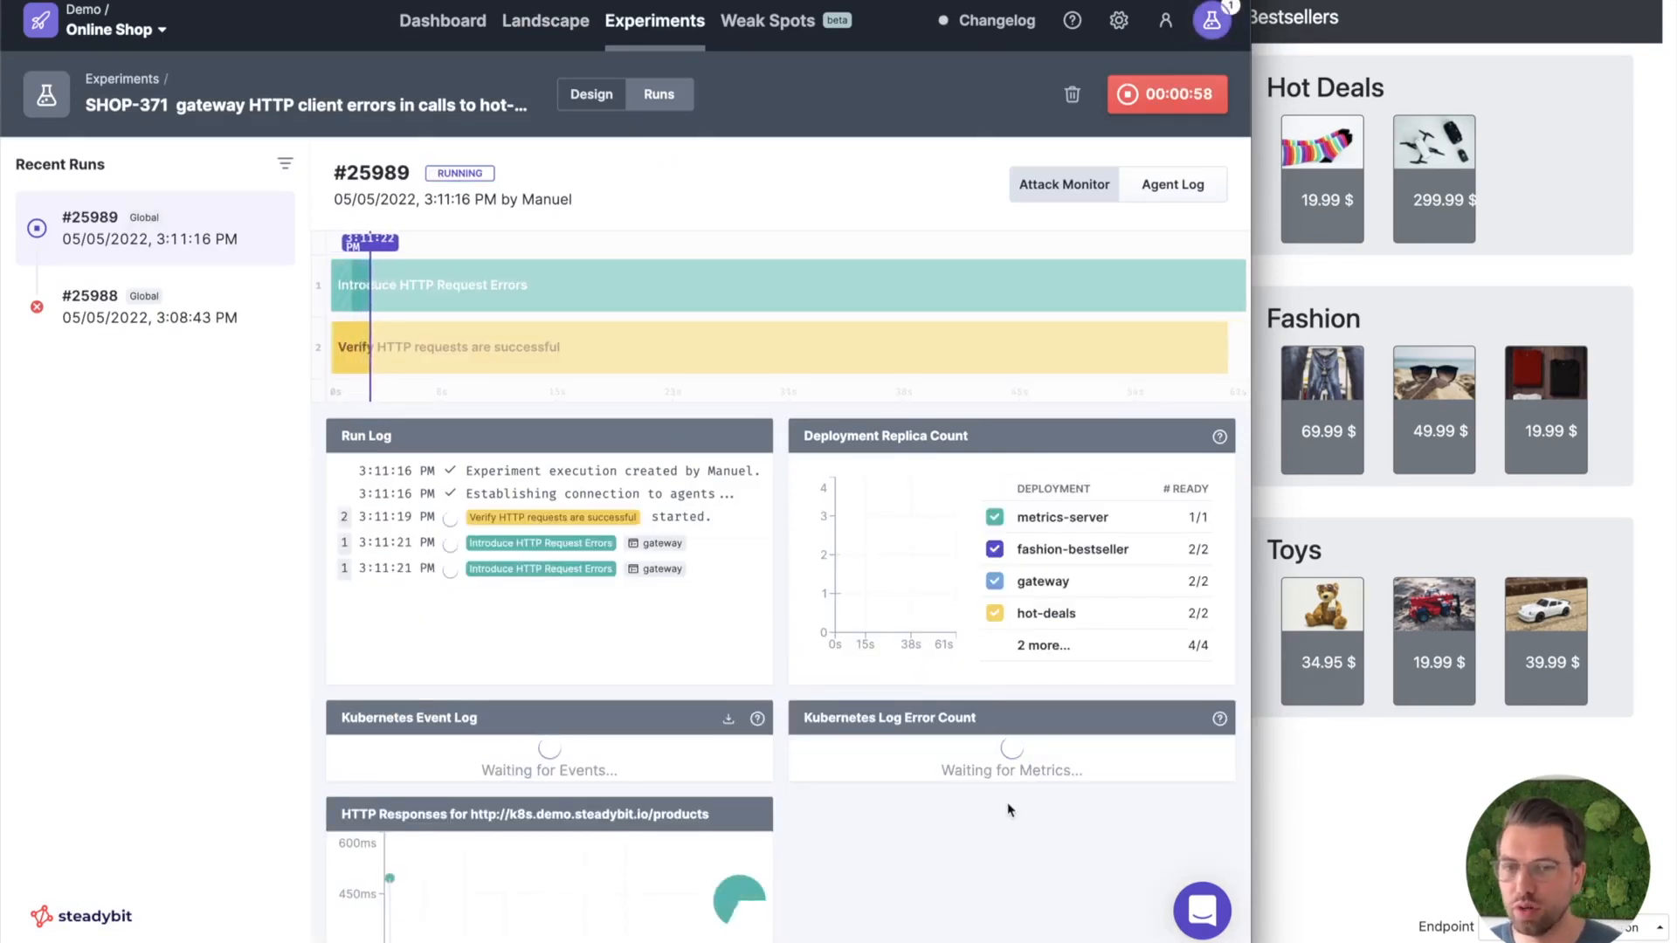
scroll(1007, 799, "down", 1)
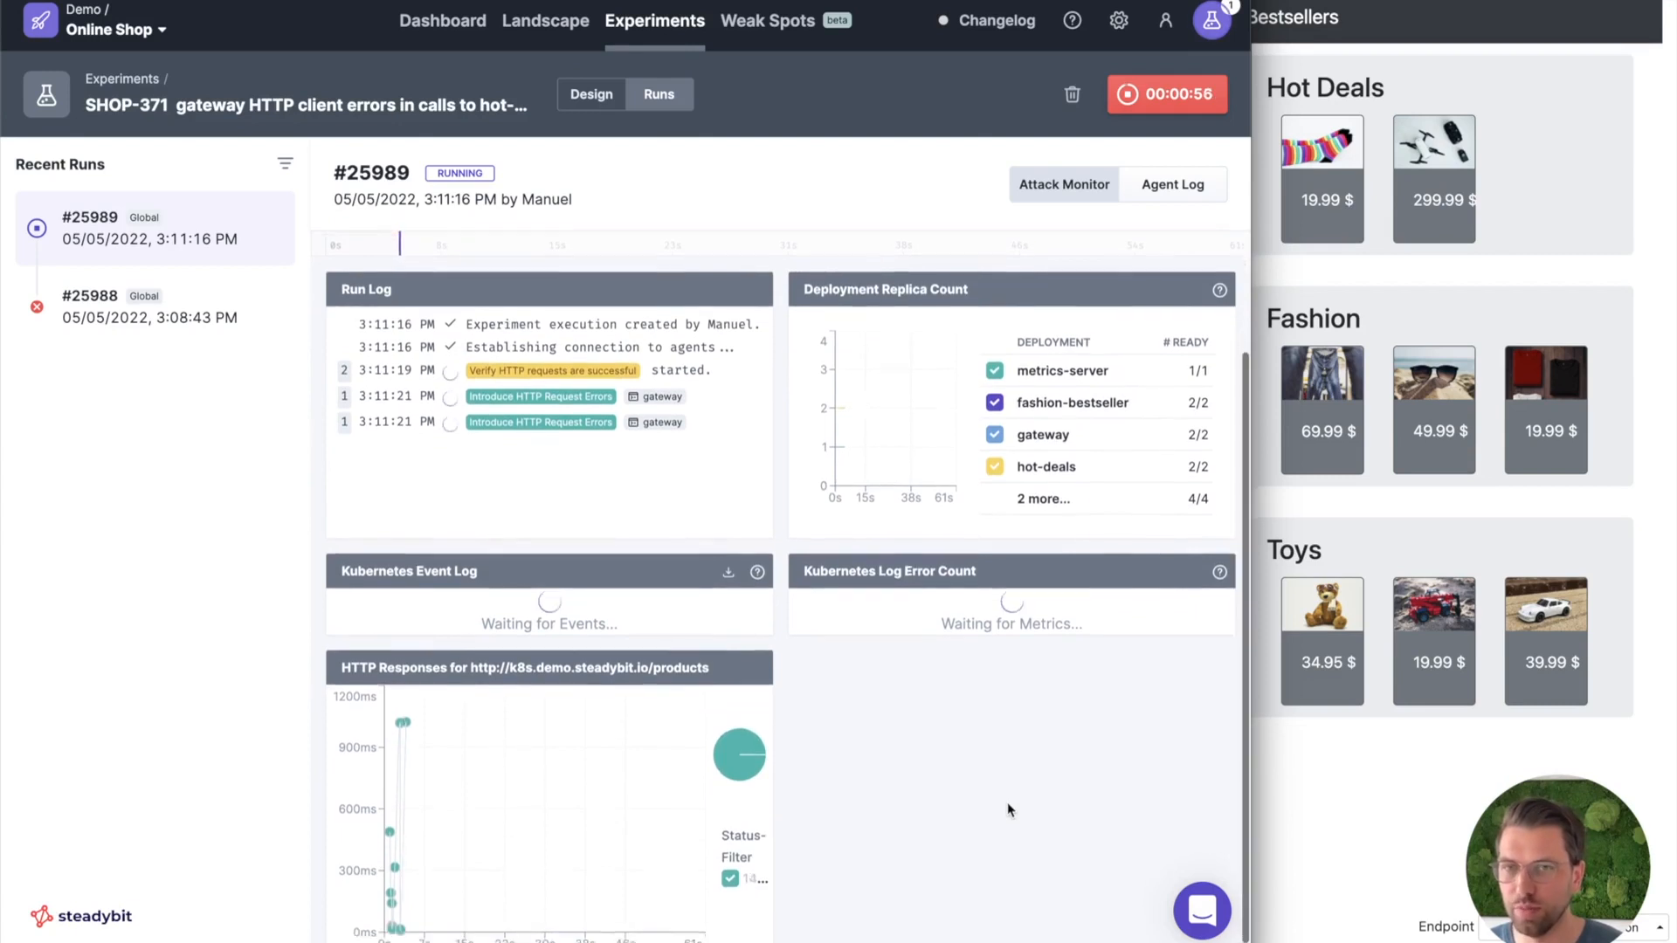
scroll(1007, 810, "up", 2)
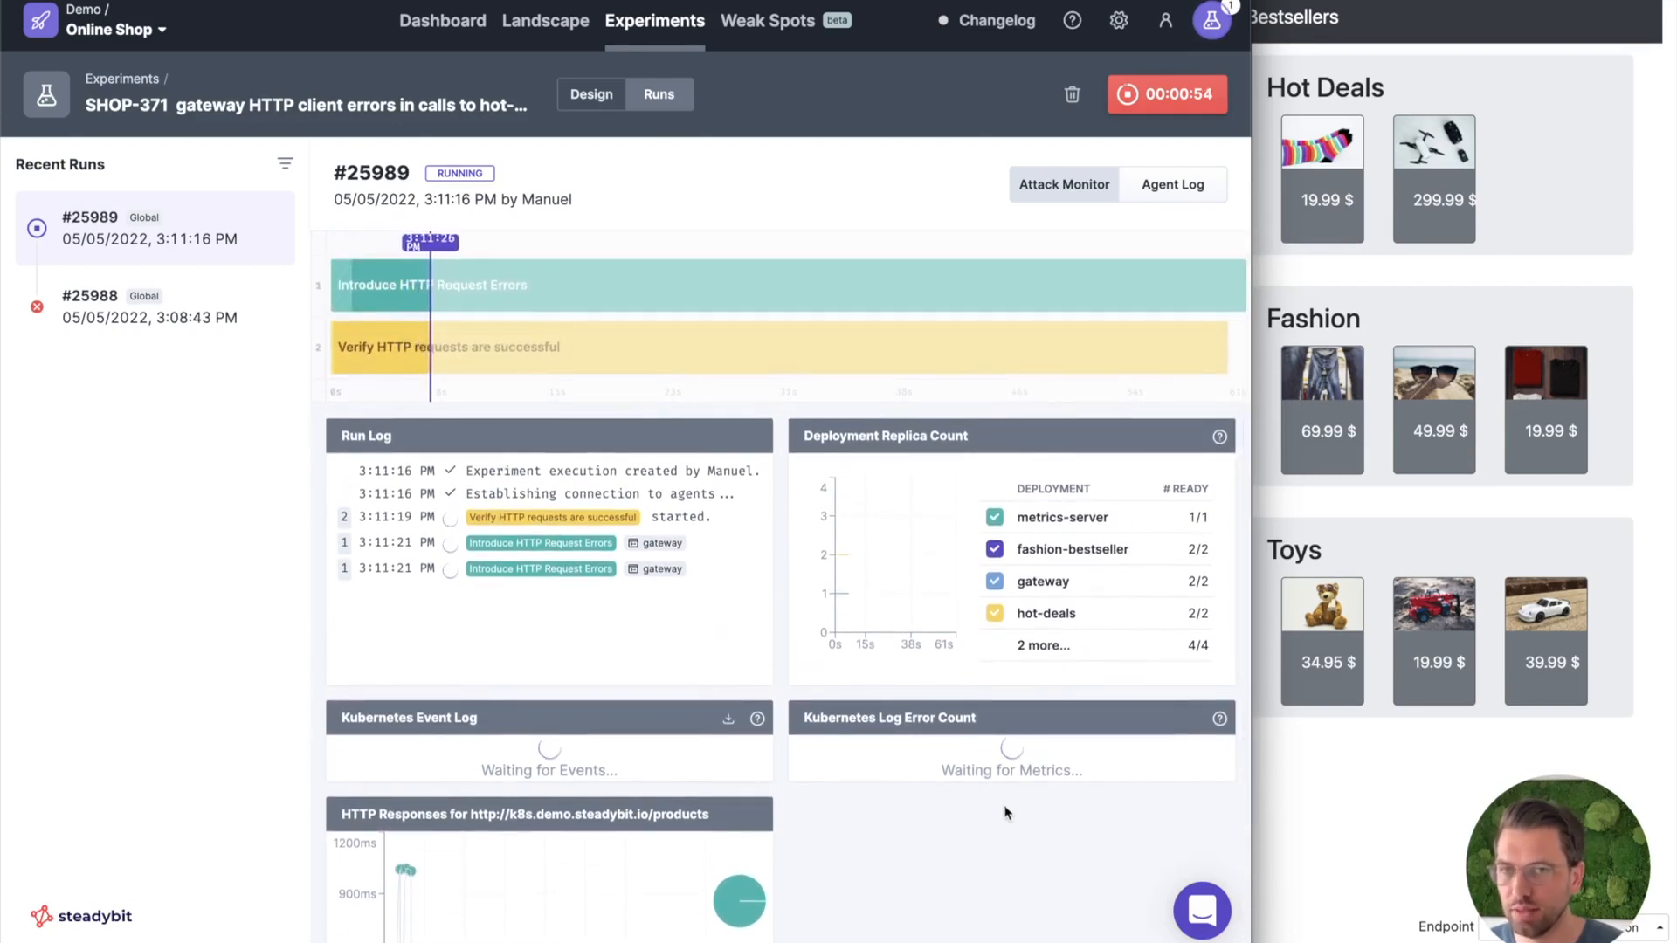
scroll(1006, 808, "down", 3)
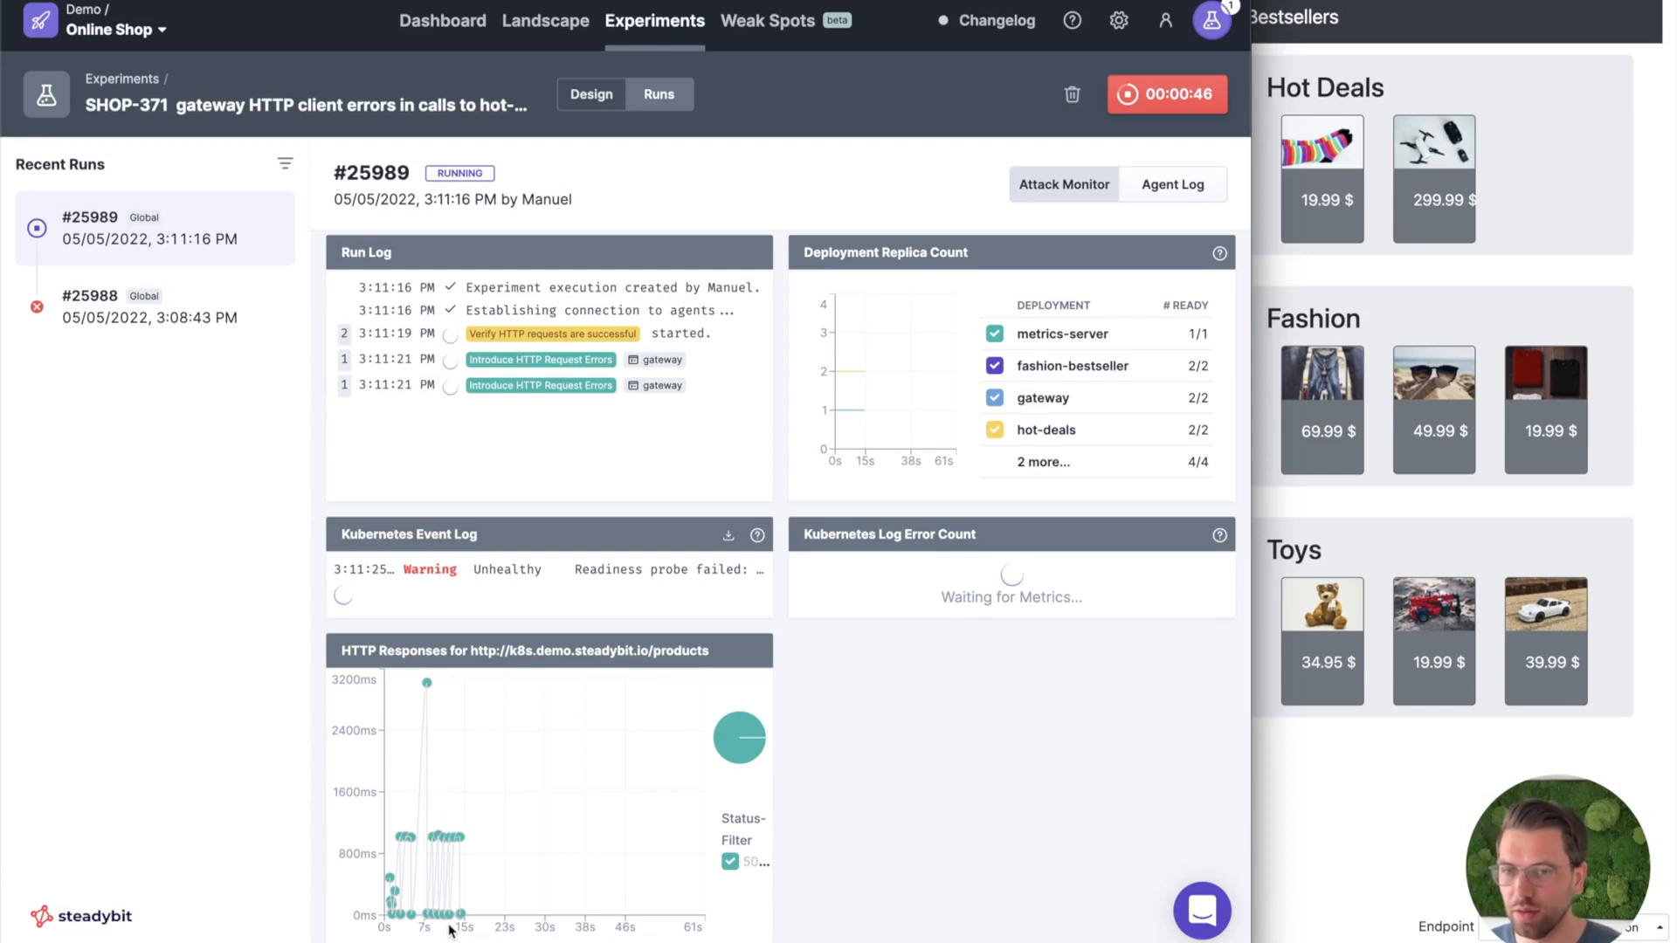
left_click(1412, 834)
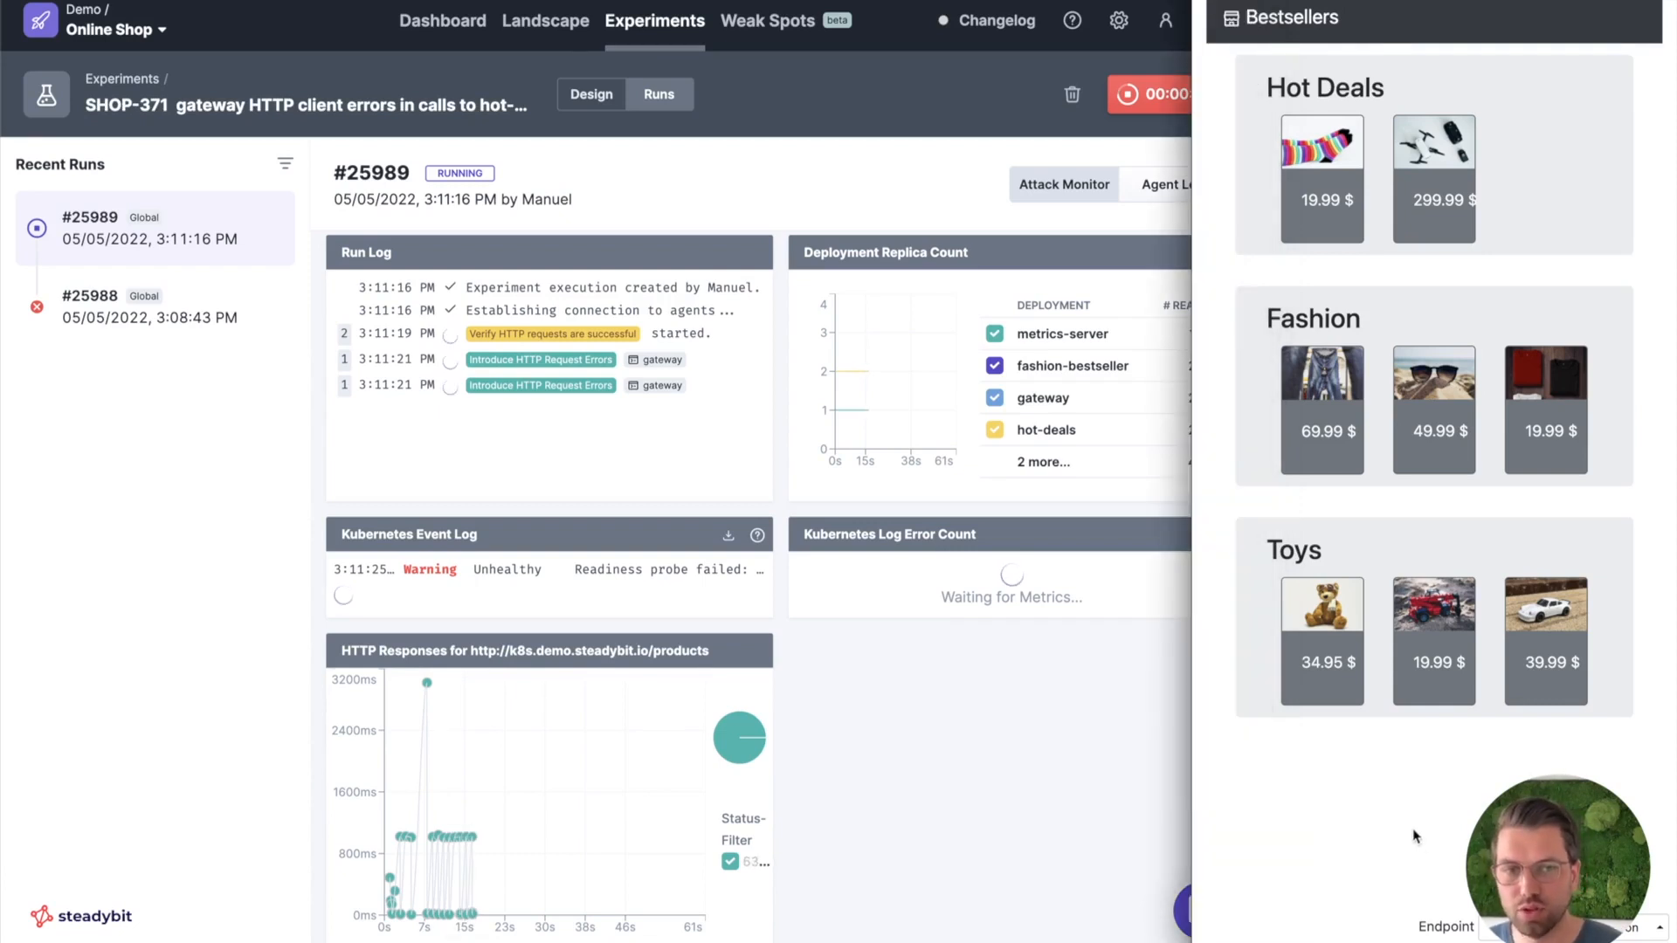